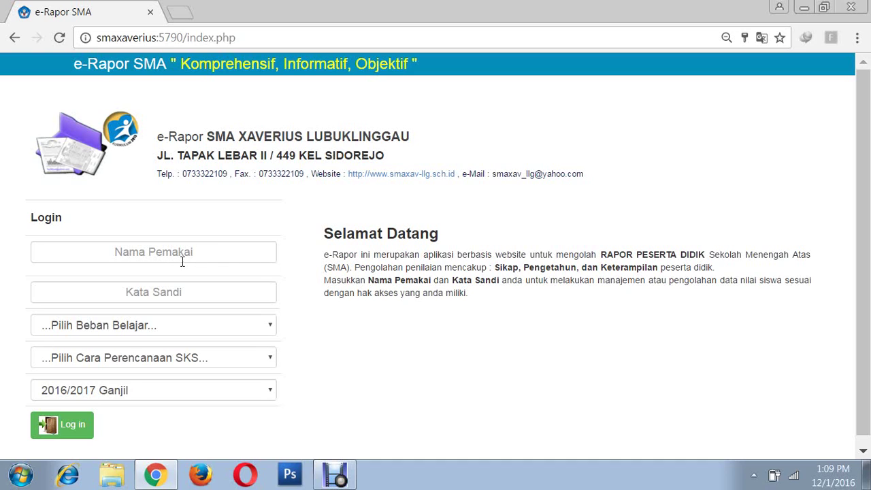
- Enter the teacher's user ID and password in the e-Rapor login form
click(179, 253)
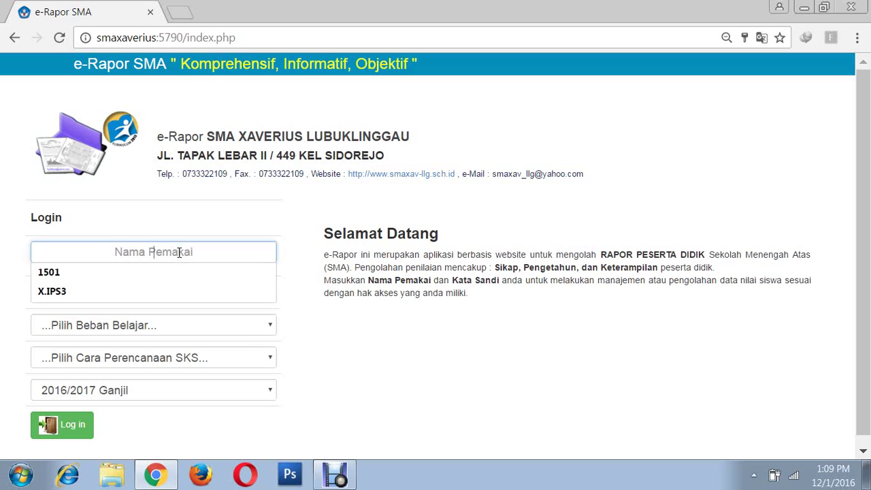
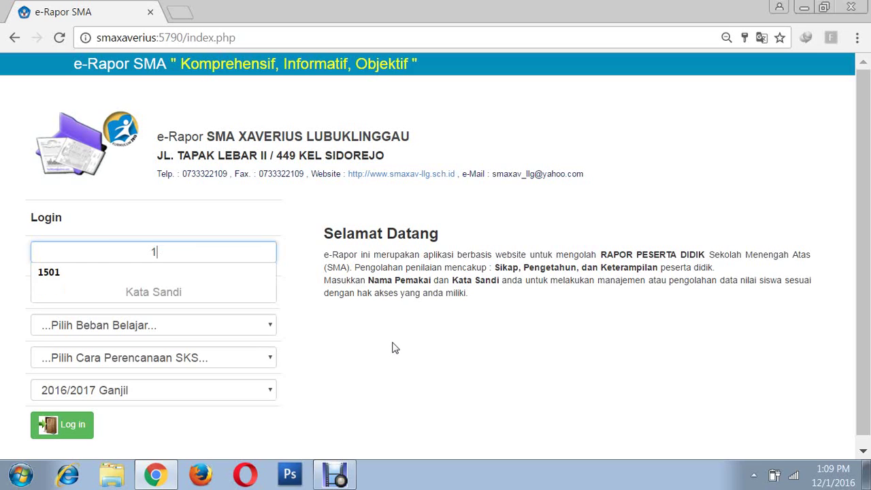
click(189, 291)
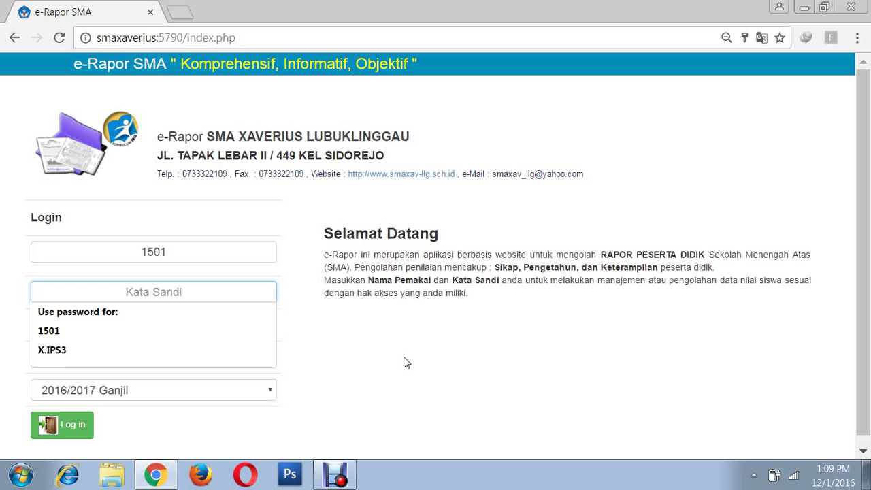
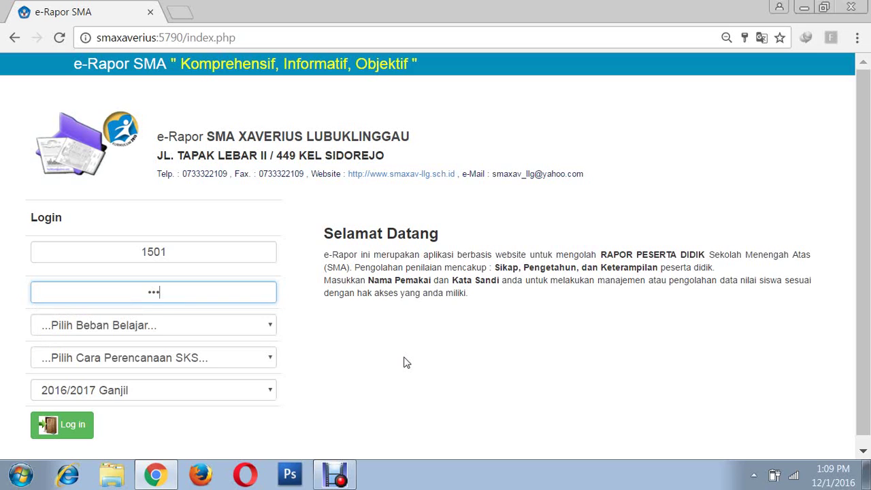
key(BackSpace)
key(BackSpace)
- Choose Sistem Paket, Perencanaan Penilaian Oleh Guru and semester 2016/2017 Ganjil
click(267, 327)
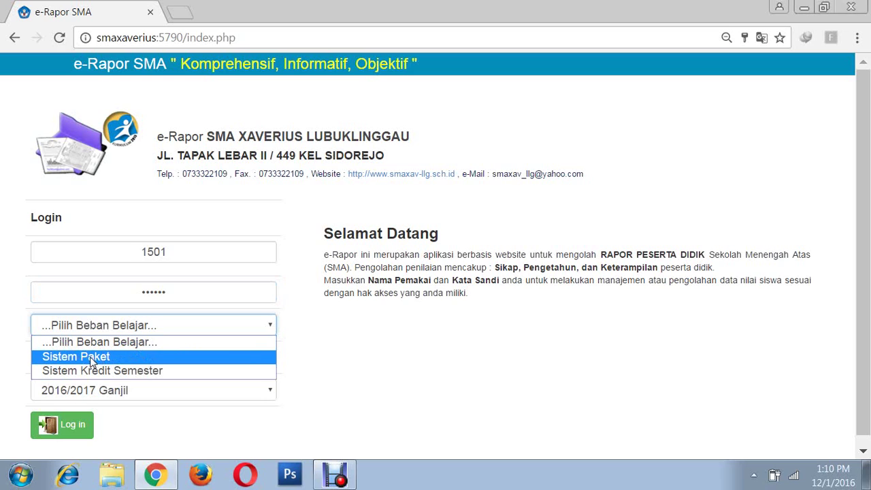
click(90, 357)
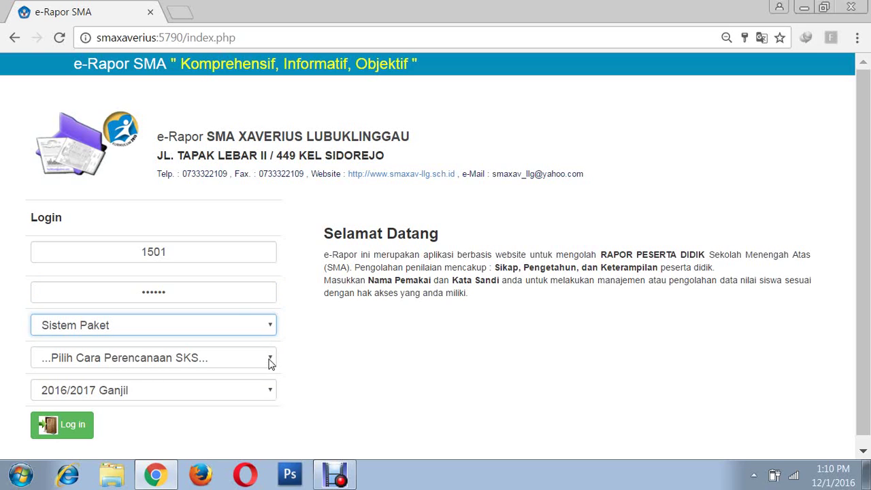
click(270, 361)
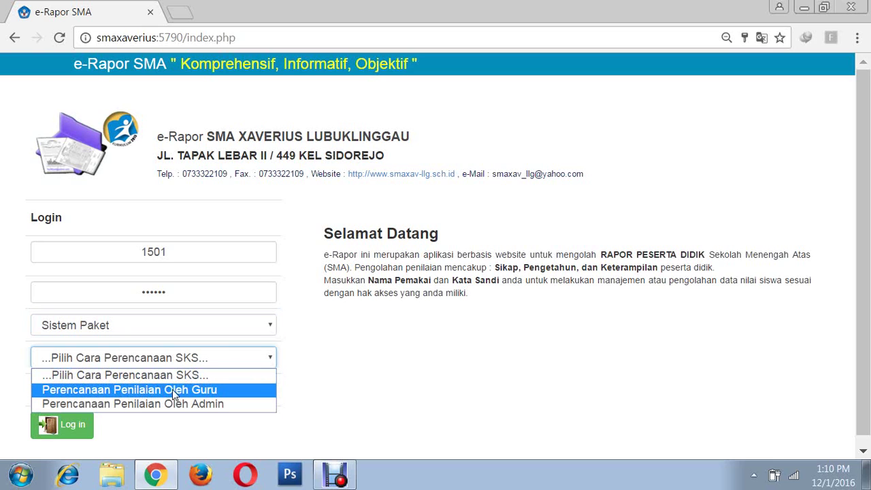
click(196, 389)
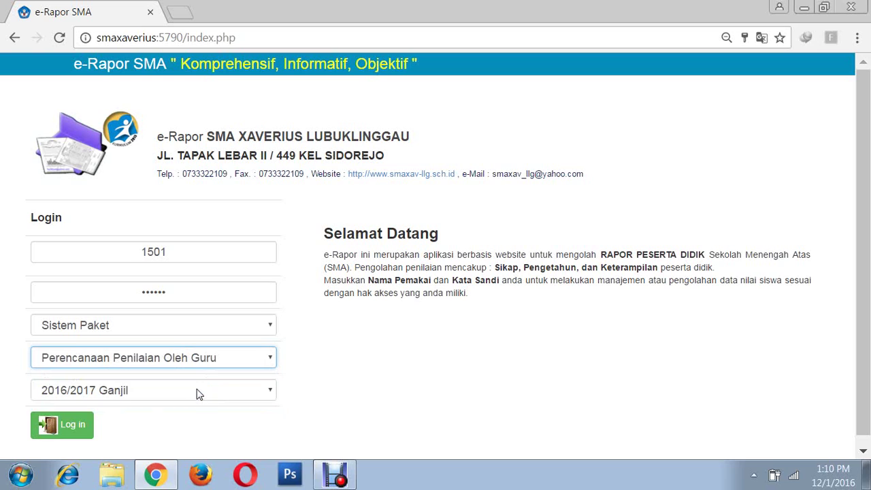
click(267, 398)
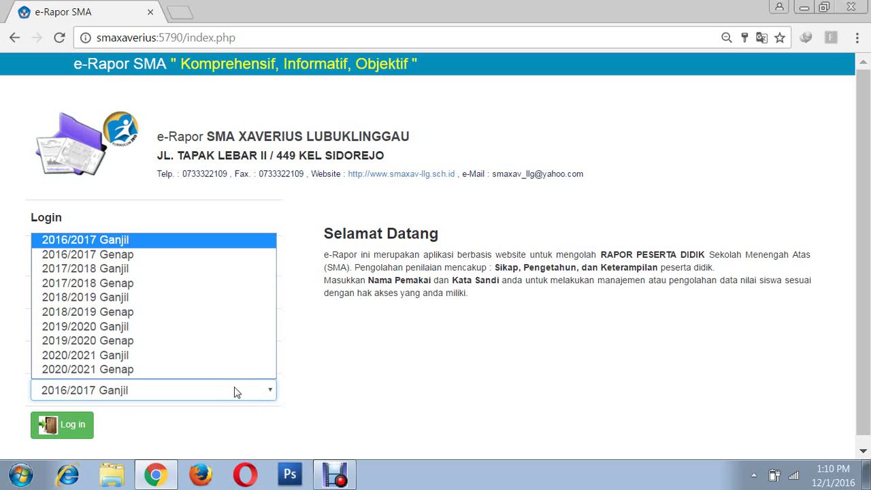
click(144, 248)
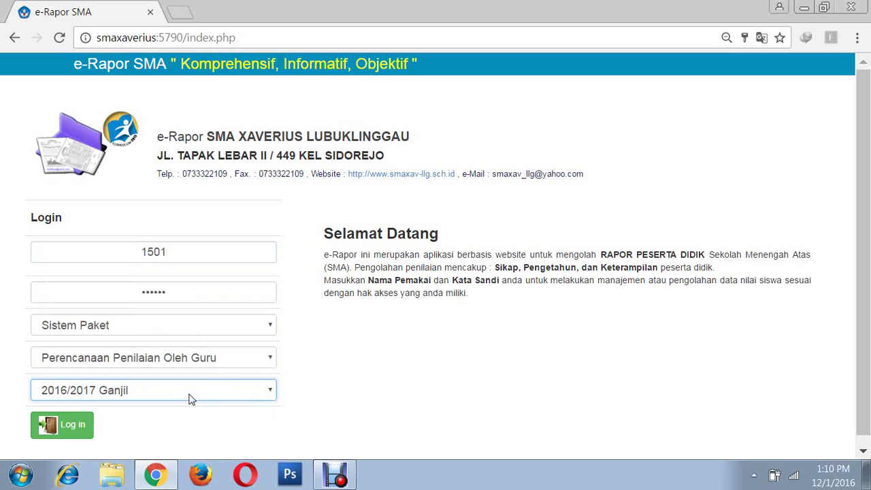
- Log in and go to Input Data dan Nilai > Rencana Penilaian Pengetahuan
click(71, 427)
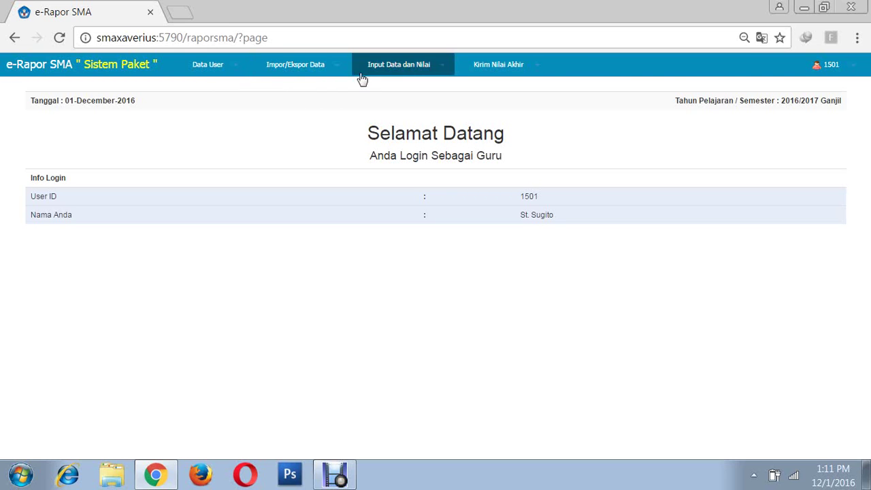
click(442, 71)
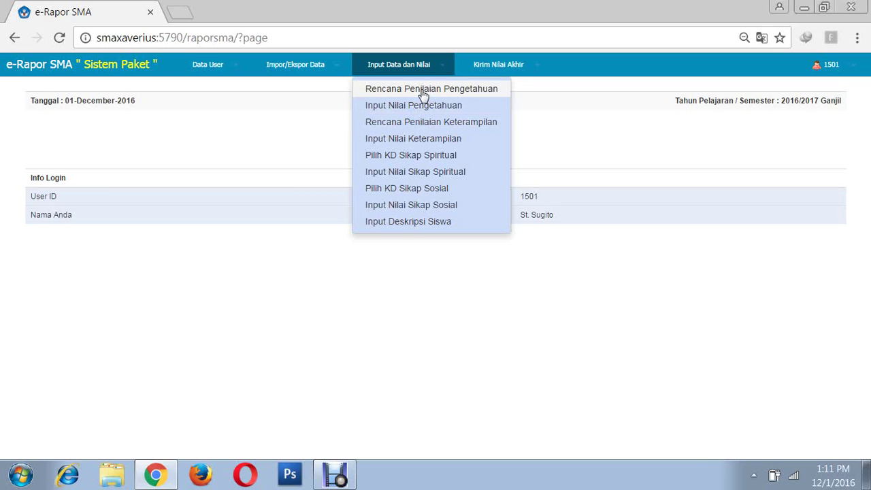
click(423, 94)
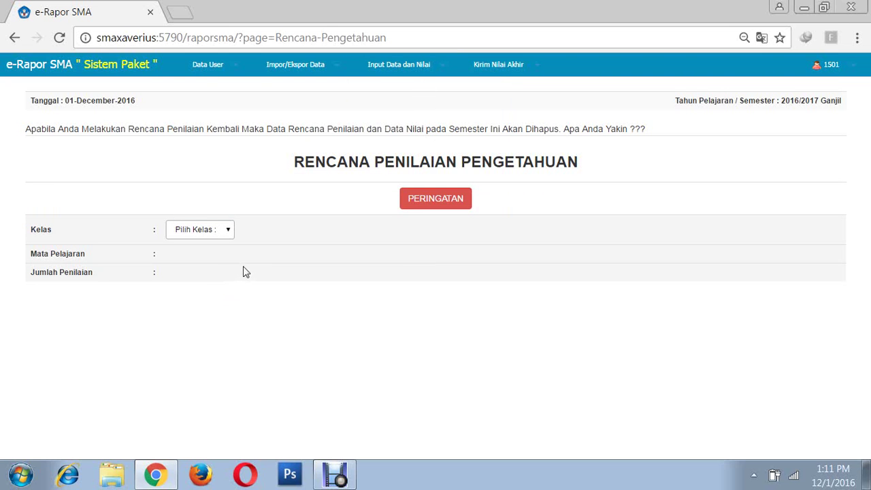
- Select class X IPA 2, subject Prakarya dan Kewirausahaan and 4 assessments
click(230, 233)
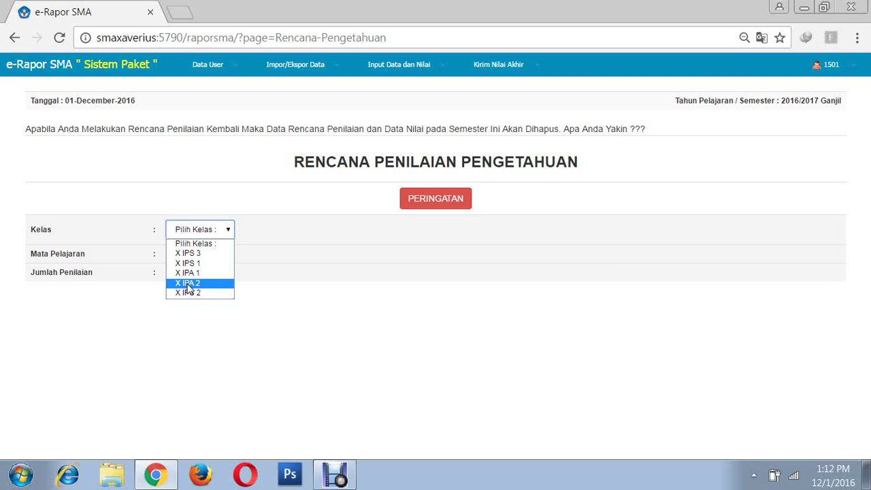
click(190, 283)
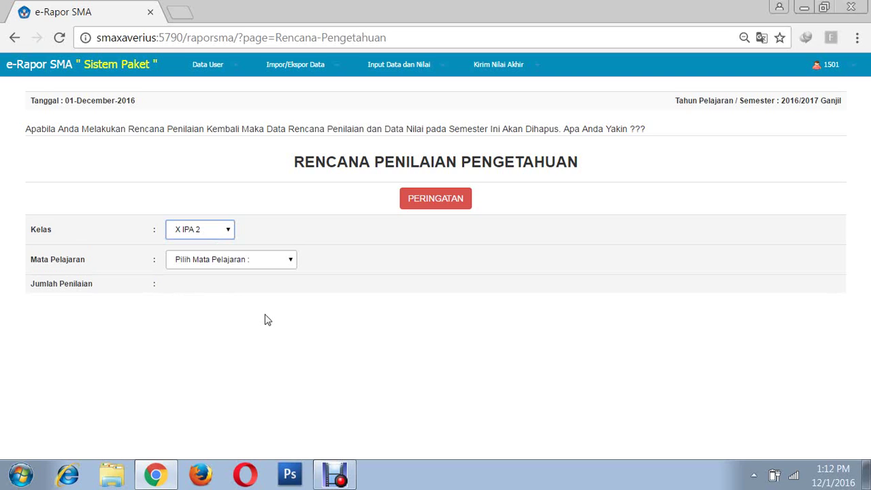
click(291, 263)
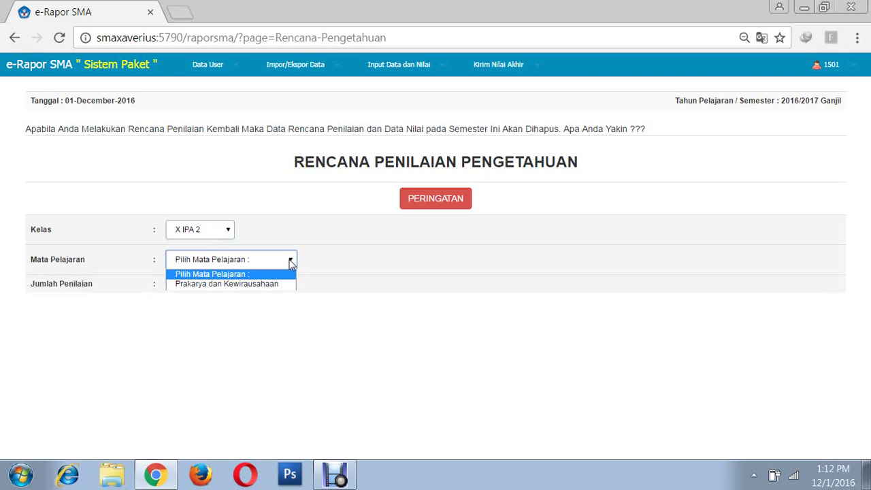
click(240, 285)
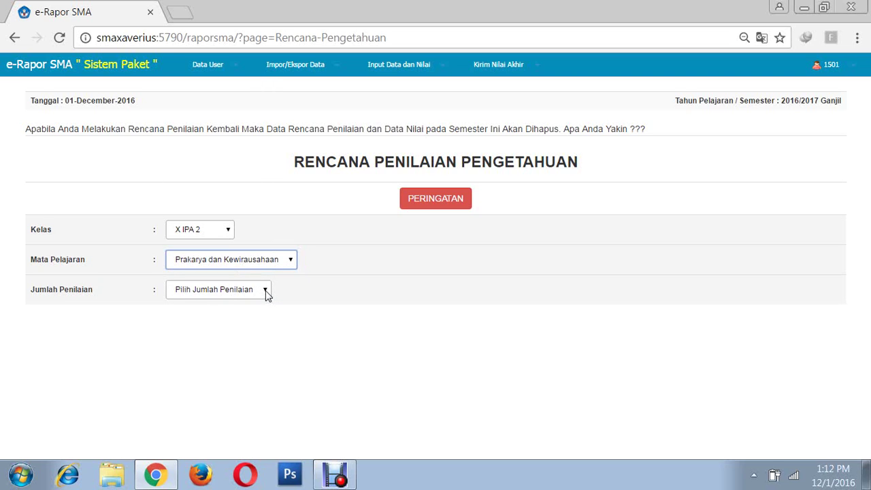
click(265, 293)
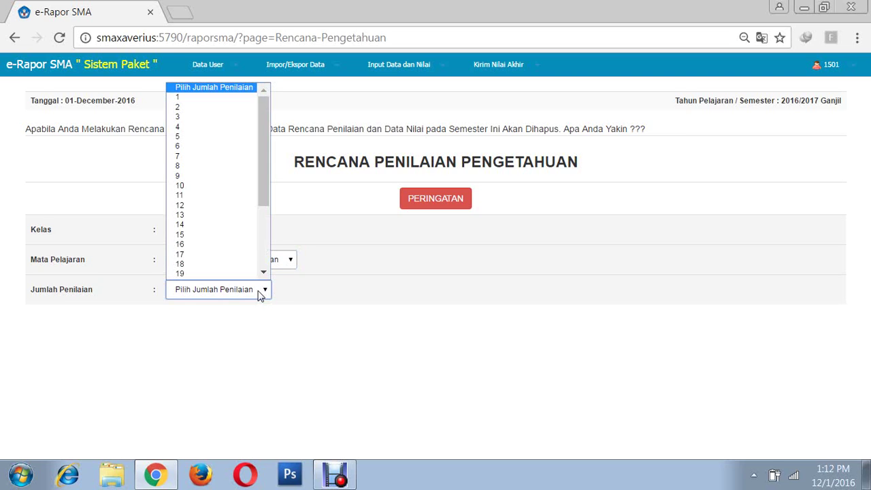
click(193, 133)
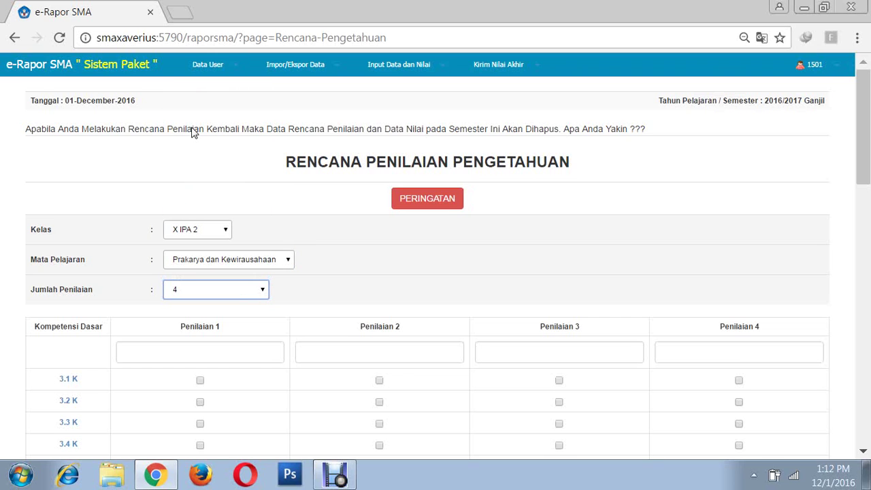
- Name Penilaian 1 'Tertulis' and Penilaian 2 'Lisan'
click(225, 354)
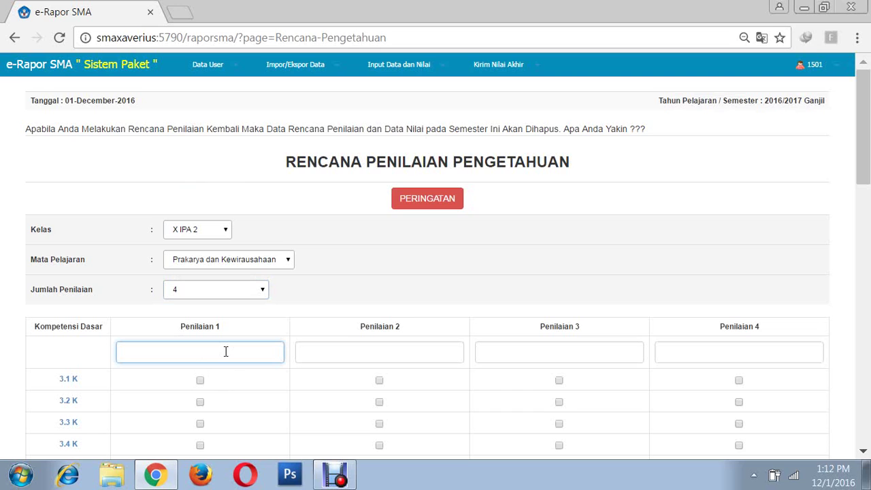
click(215, 354)
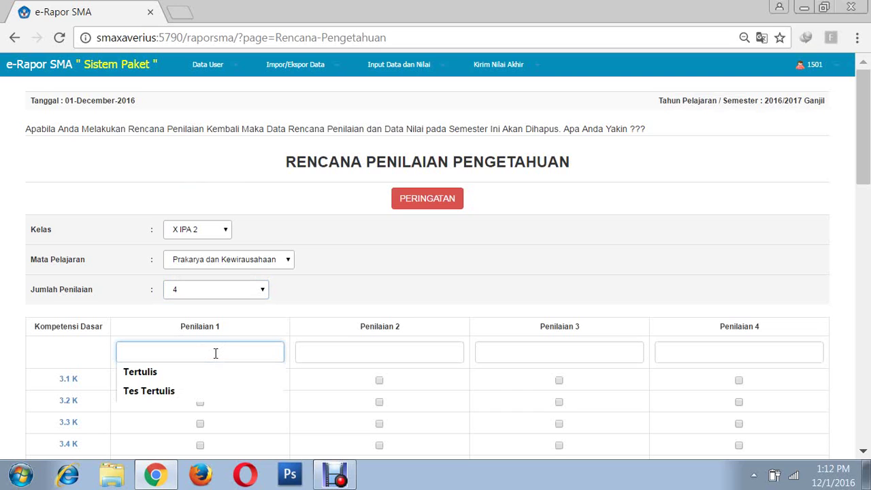
click(149, 374)
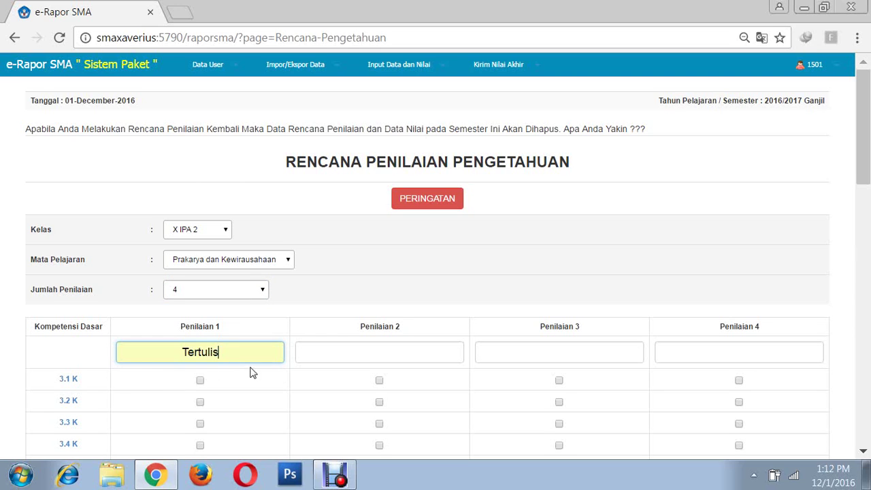
click(386, 350)
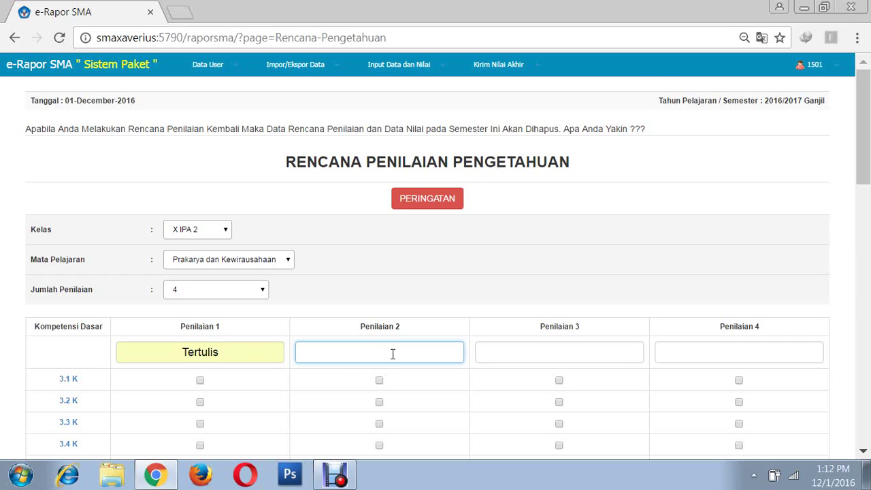
text(Lisan)
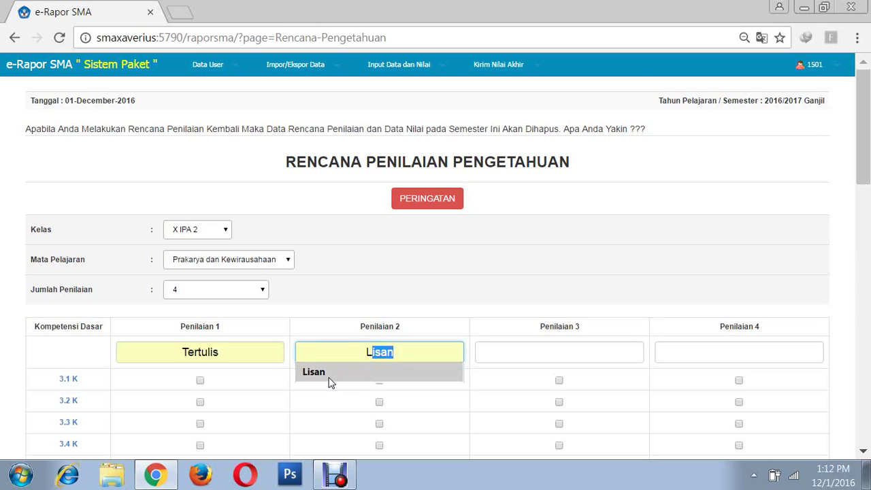
click(331, 378)
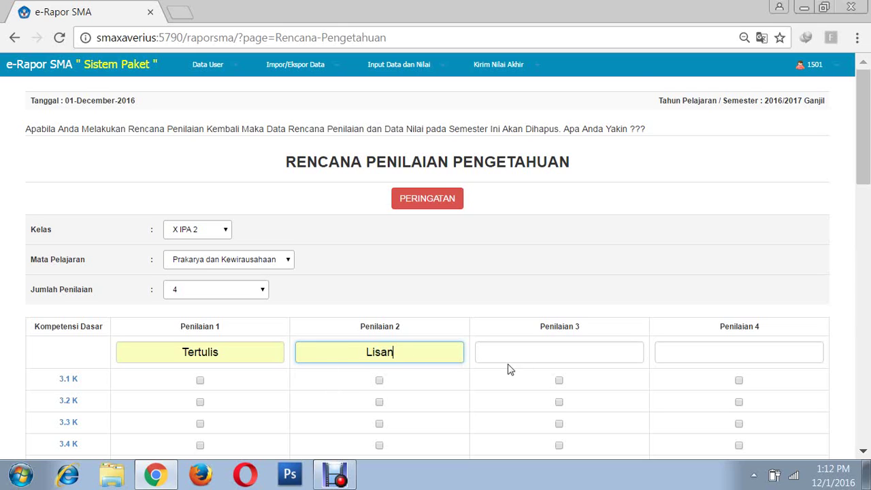
- Name Penilaian 3 'Tugas' and Penilaian 4 'PAS (Tertulis)'
click(584, 351)
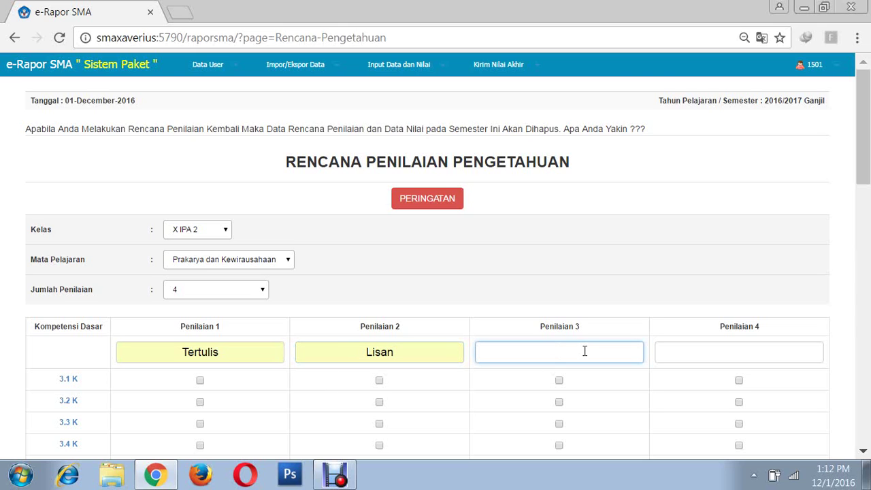
click(584, 350)
click(516, 371)
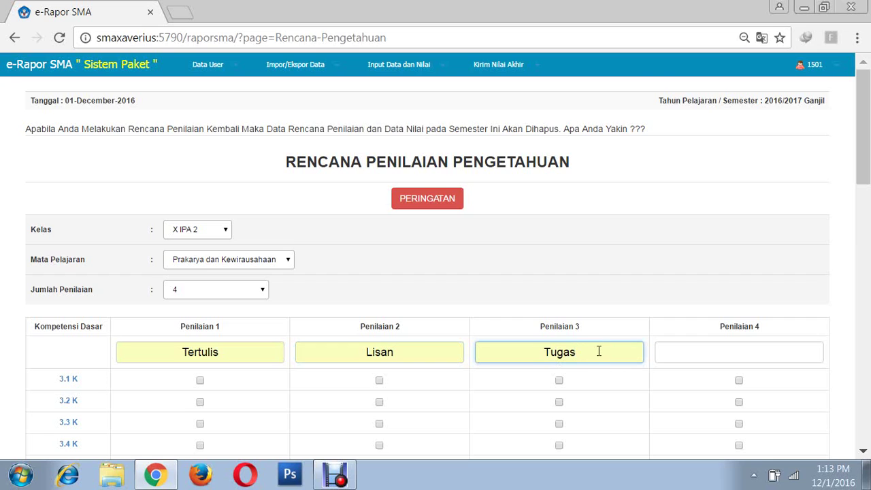
click(733, 351)
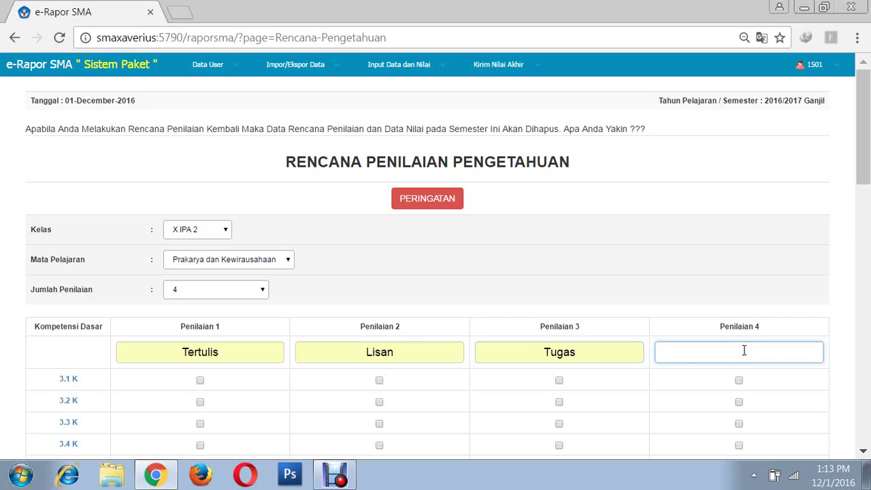
click(744, 350)
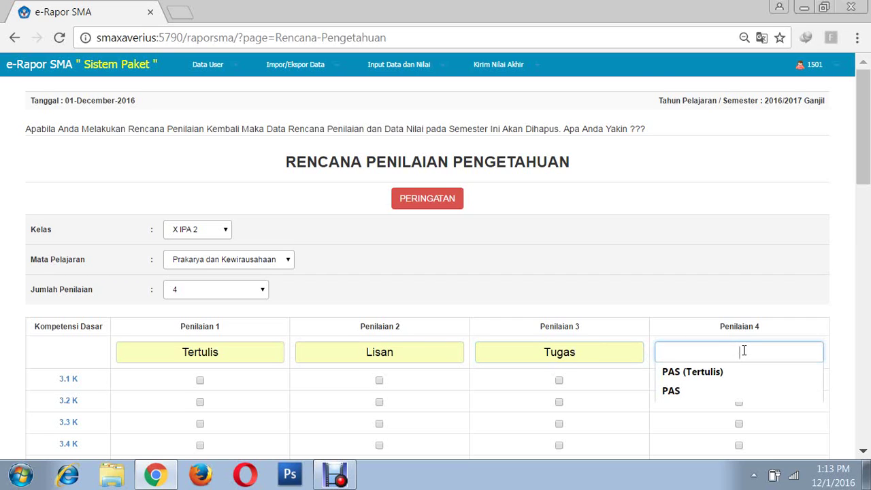
click(679, 373)
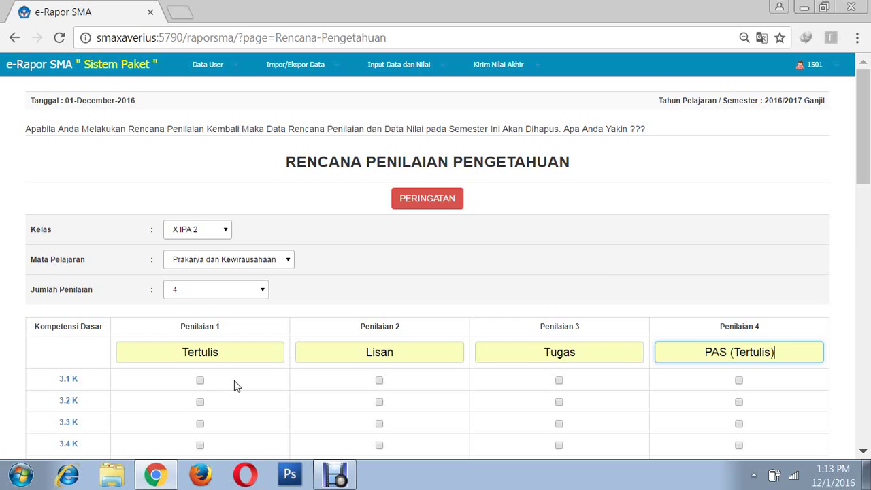
- Tick competencies 3.1 K and 3.2 K for Tertulis and PAS (Tertulis), and 3.2 K for Tugas
scroll(217, 422, down, 2)
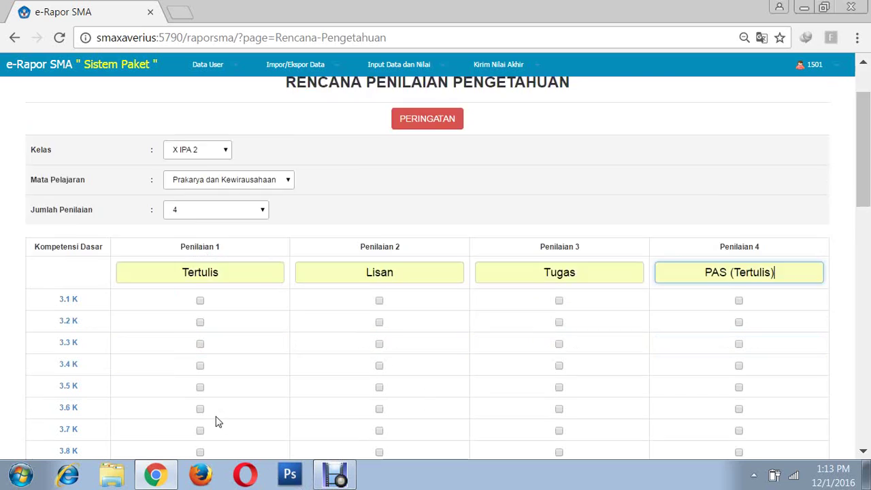
scroll(217, 422, down, 2)
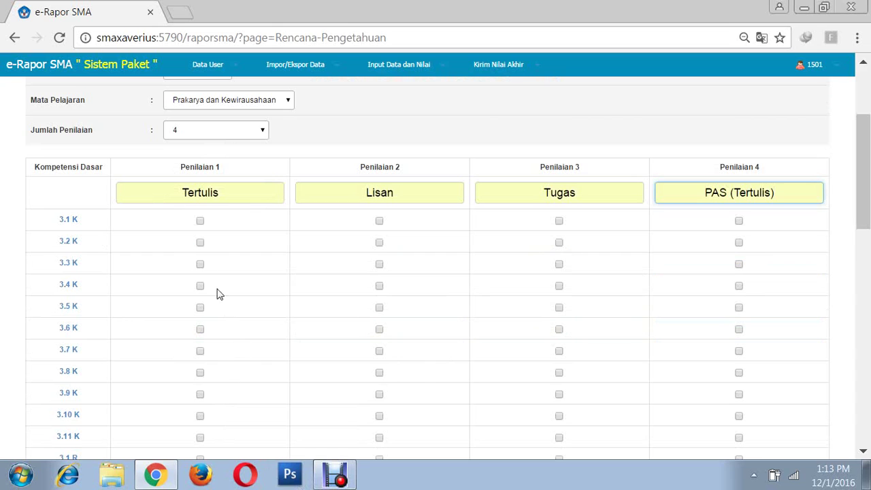
click(200, 222)
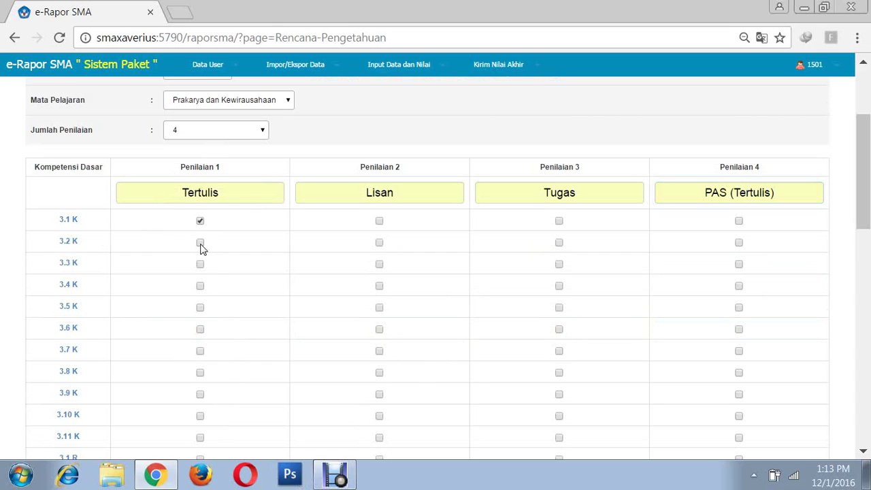
click(200, 243)
click(559, 243)
click(740, 222)
click(740, 244)
scroll(756, 279, down, 6)
scroll(766, 282, down, 5)
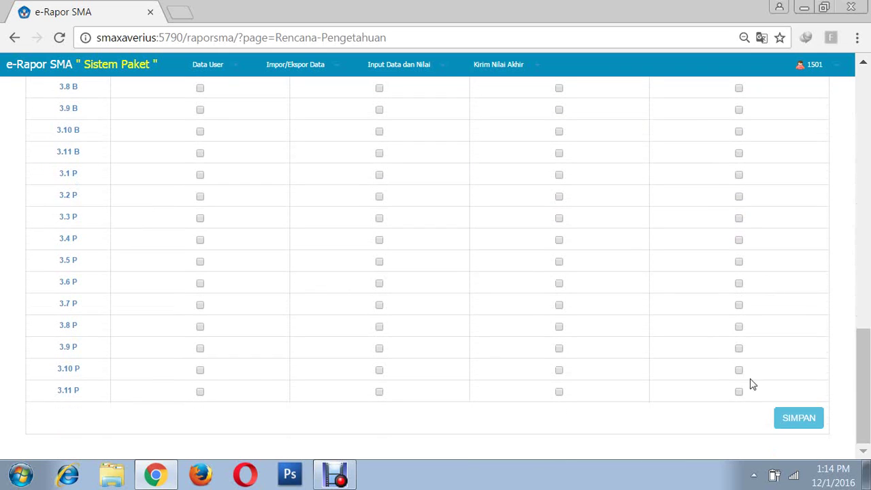
- Save the assessment plan, confirming the replacement and the success message
click(800, 421)
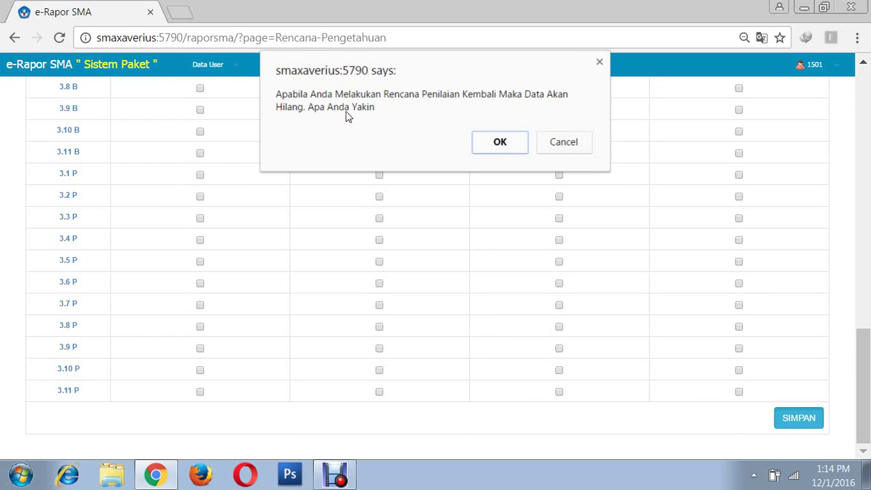
click(501, 143)
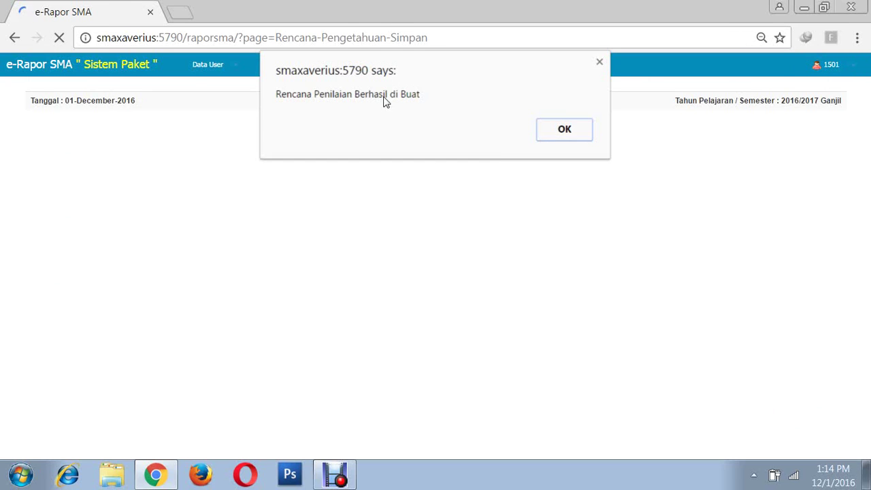
click(563, 132)
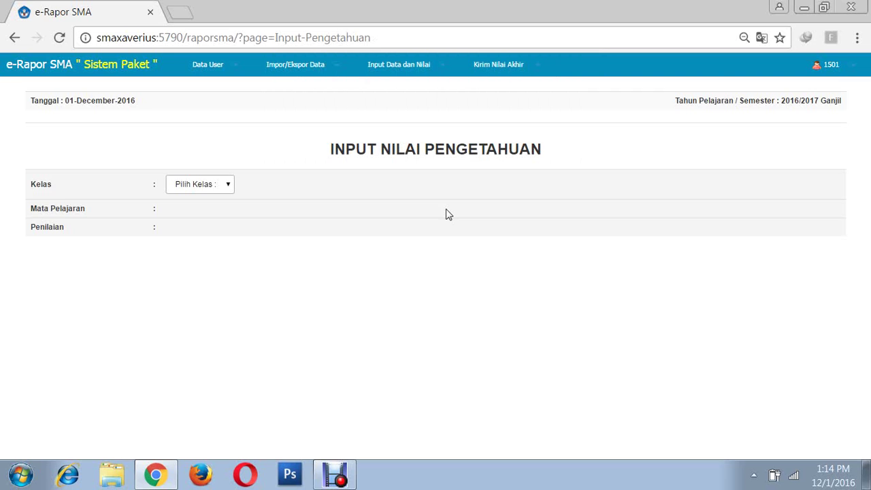
- Select X IPA 2, Prakarya dan Kewirausahaan and assessment Penilaian 1 (Tertulis)
click(230, 186)
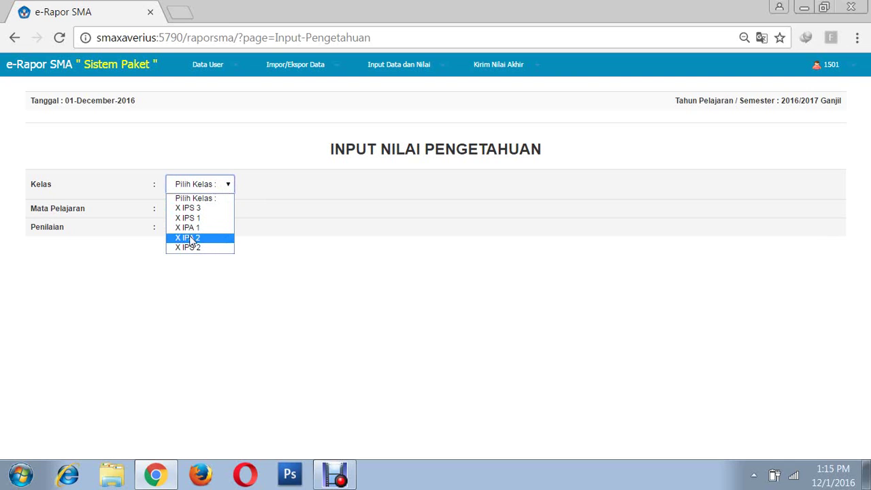
click(187, 239)
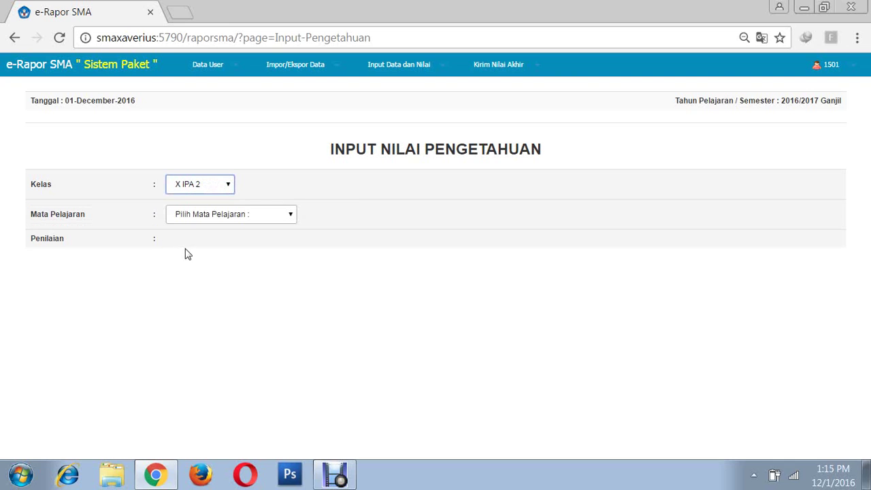
click(270, 215)
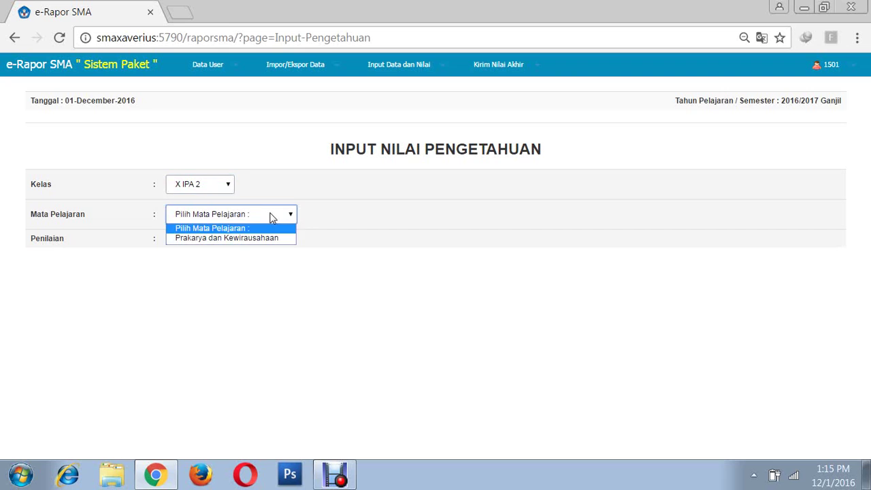
click(227, 239)
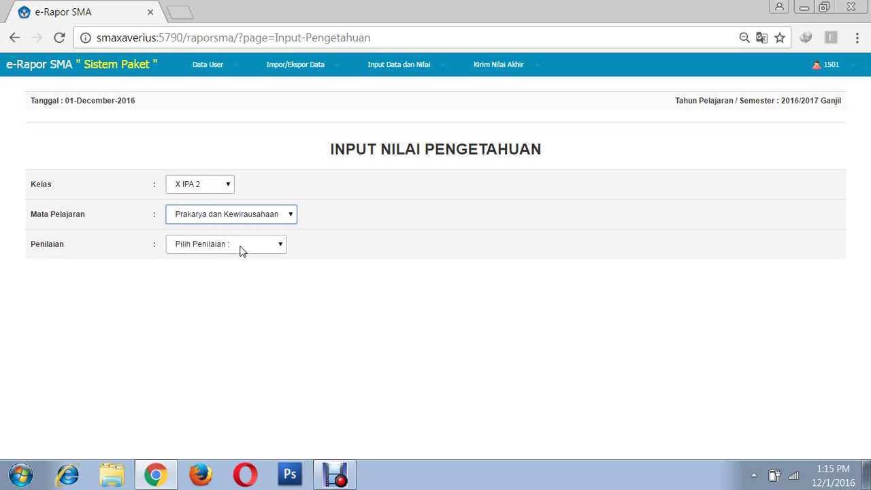
click(253, 247)
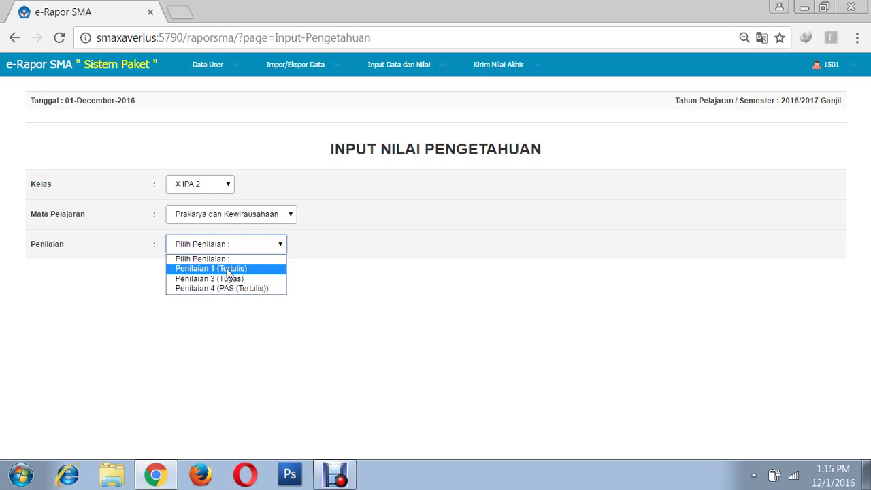
click(229, 270)
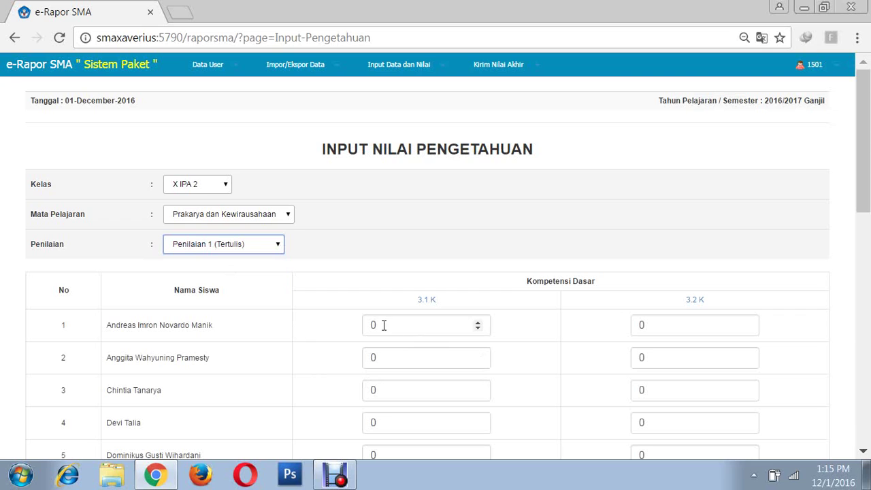
- Give the first student 89 for 3.1 K and 80 for 3.2 K
click(384, 325)
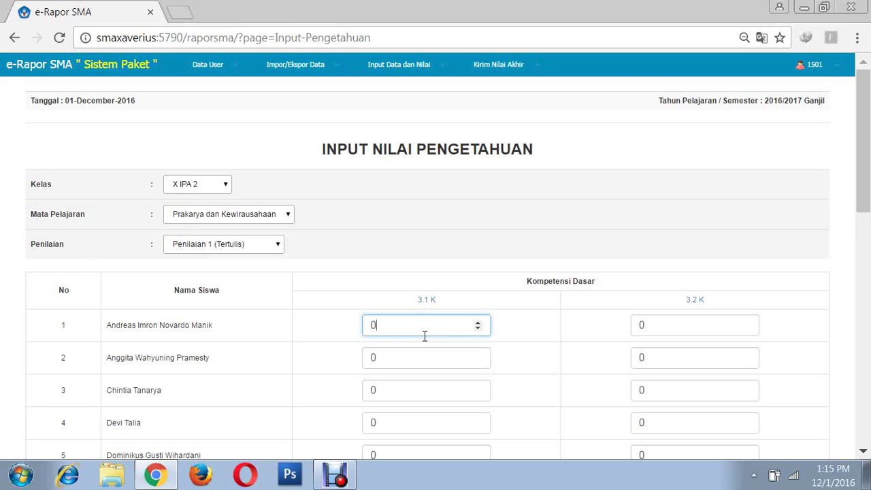
key(BackSpace)
text(89)
click(670, 327)
key(BackSpace)
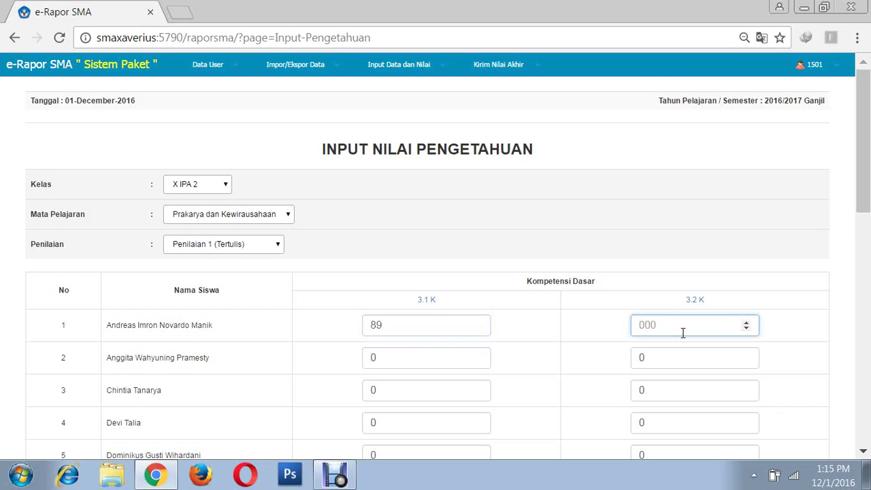
text(80)
- Give the second student 90 for 3.1 K and 89 for 3.2 K
click(405, 362)
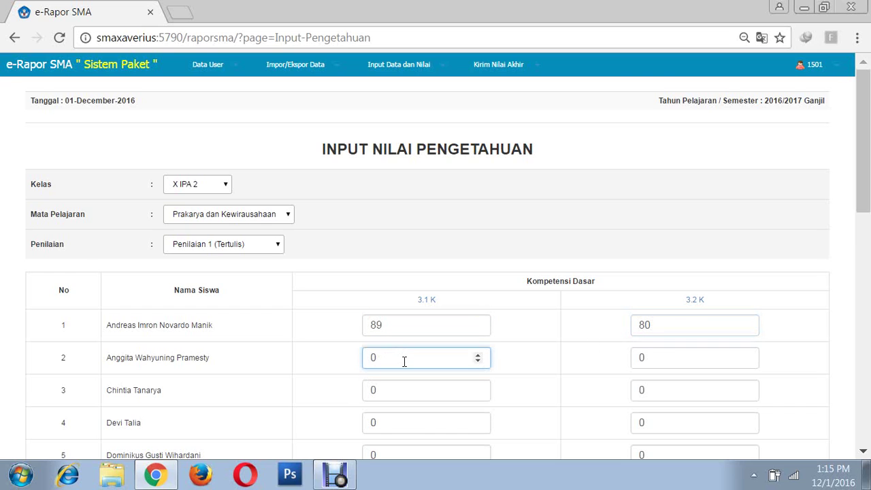
key(BackSpace)
text(90)
click(710, 361)
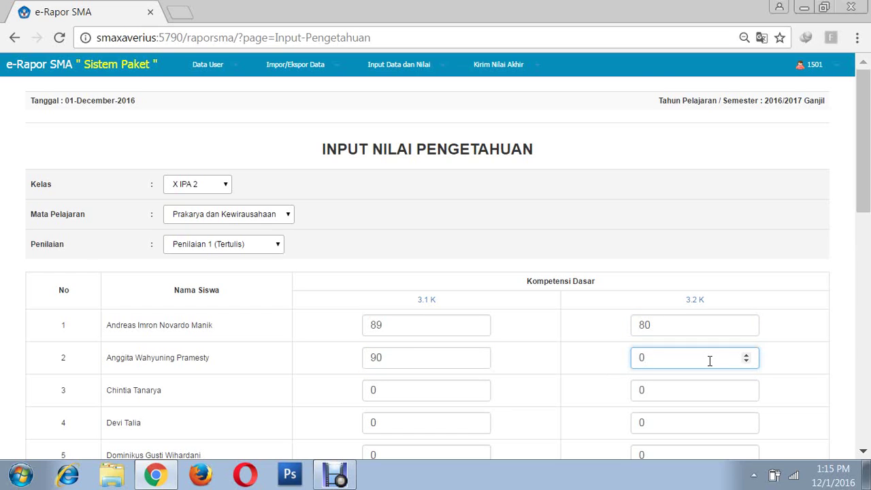
key(BackSpace)
text(89)
click(776, 358)
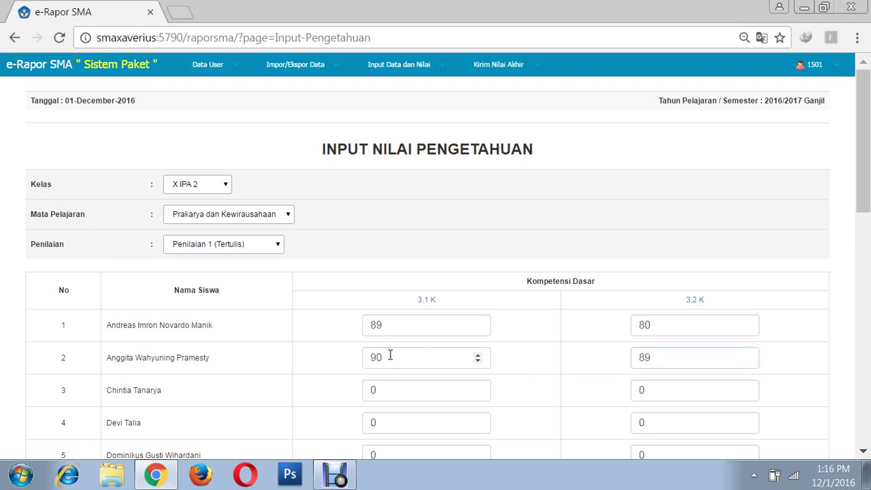
- Save the Penilaian 1 (Tertulis) scores and acknowledge the success alert
scroll(395, 357, down, 8)
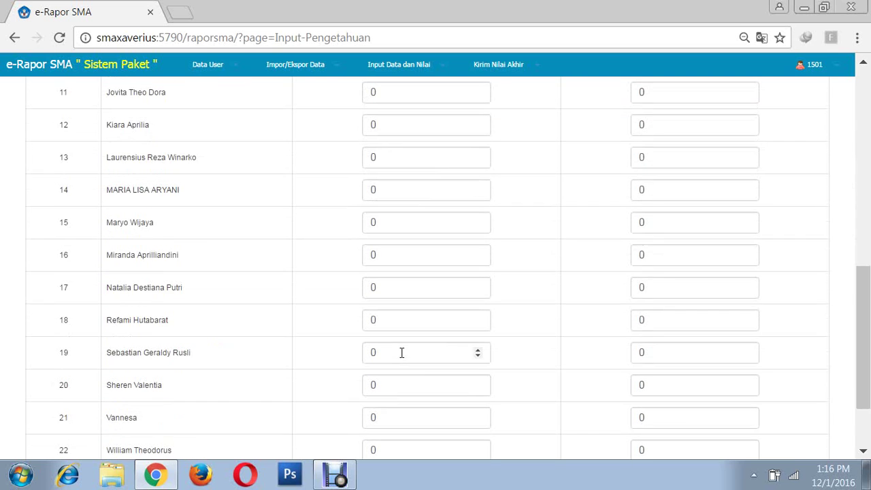
scroll(409, 355, down, 3)
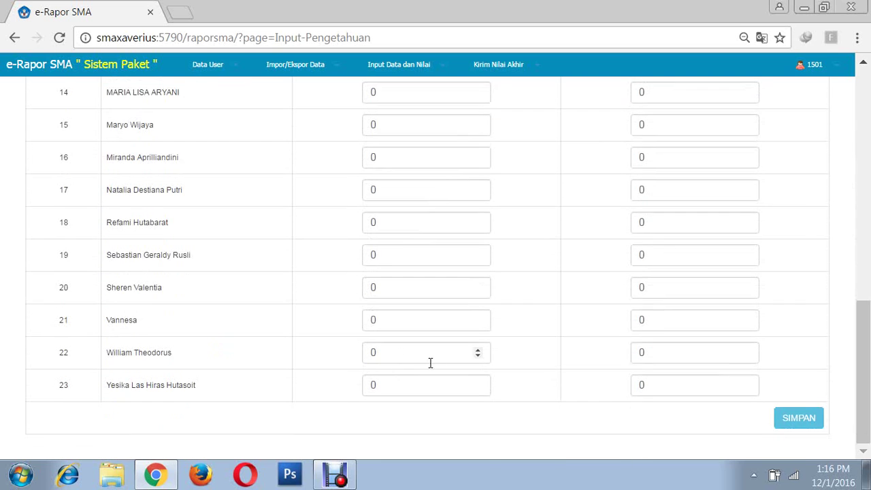
click(799, 421)
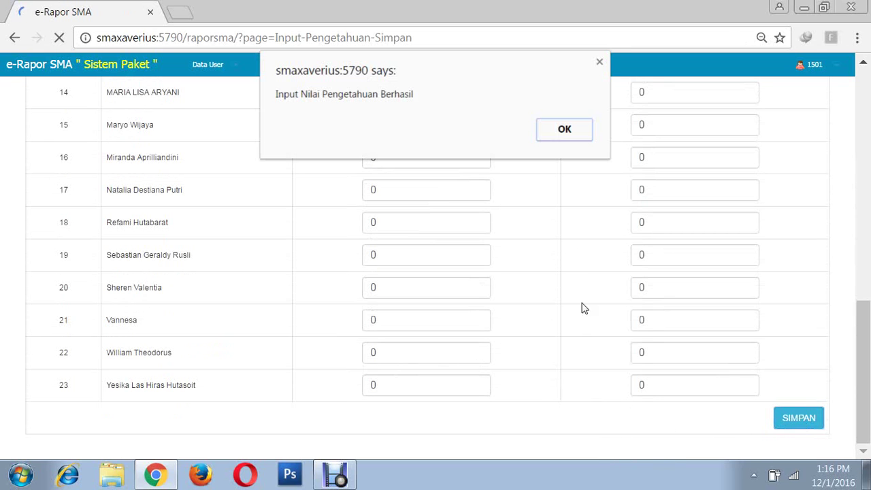
click(565, 130)
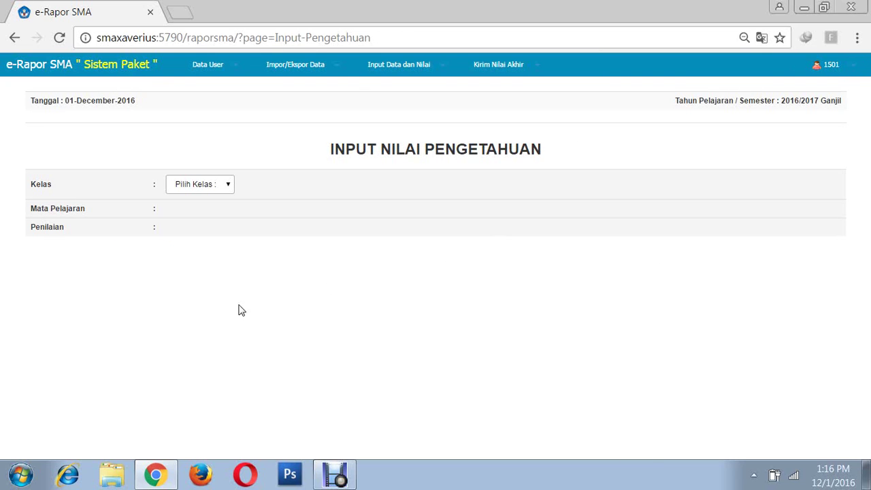
click(229, 186)
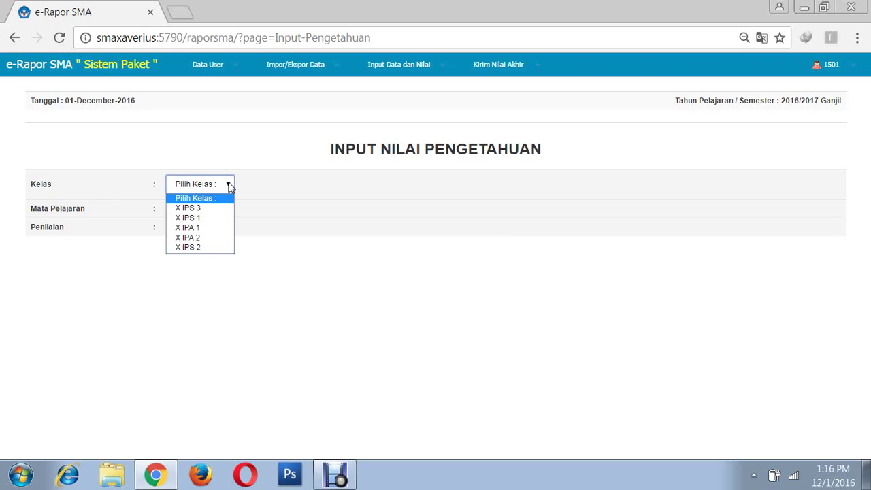
- Select X IPA 2, Prakarya dan Kewirausahaan and assessment Penilaian 3 (Tugas)
click(202, 239)
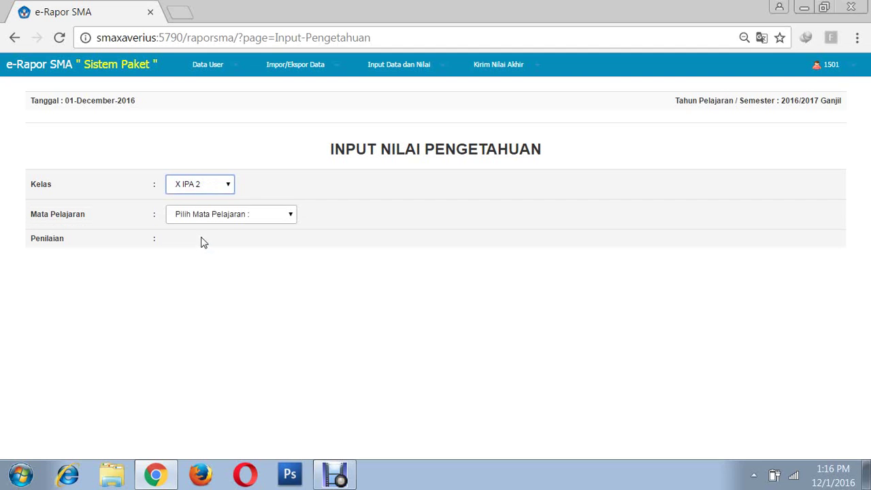
click(231, 218)
click(225, 237)
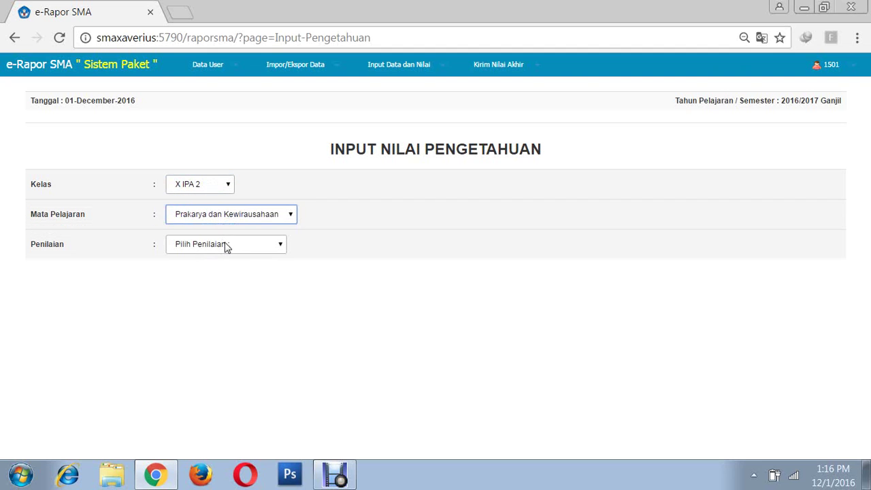
click(236, 245)
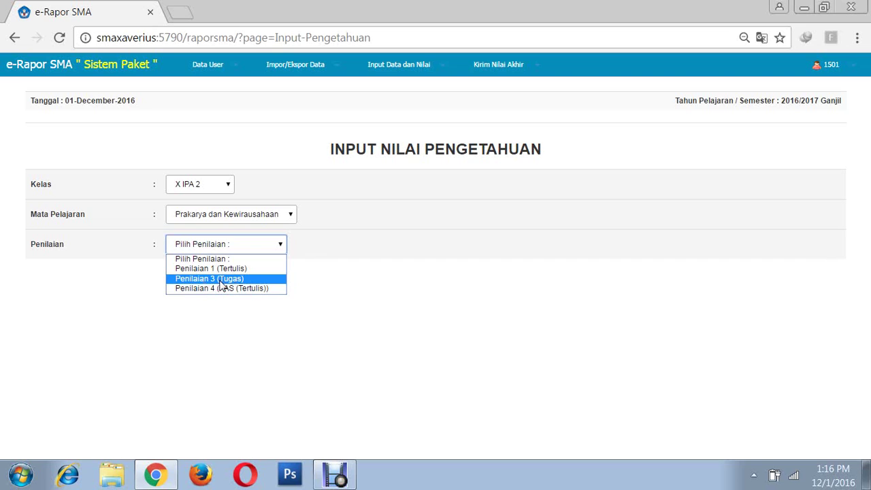
click(222, 280)
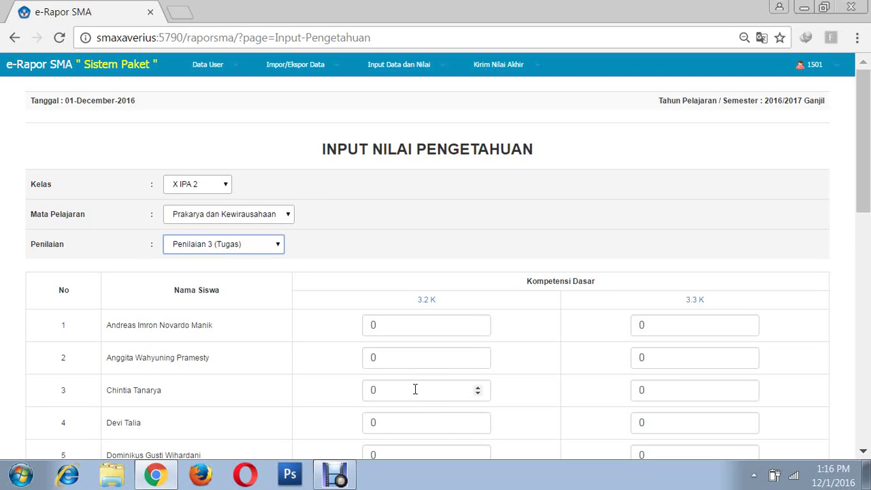
- Enter Tugas scores 85 and 80 for the first student, 90 and 90 for the second, under 3.2 K and 3.3 K
click(417, 326)
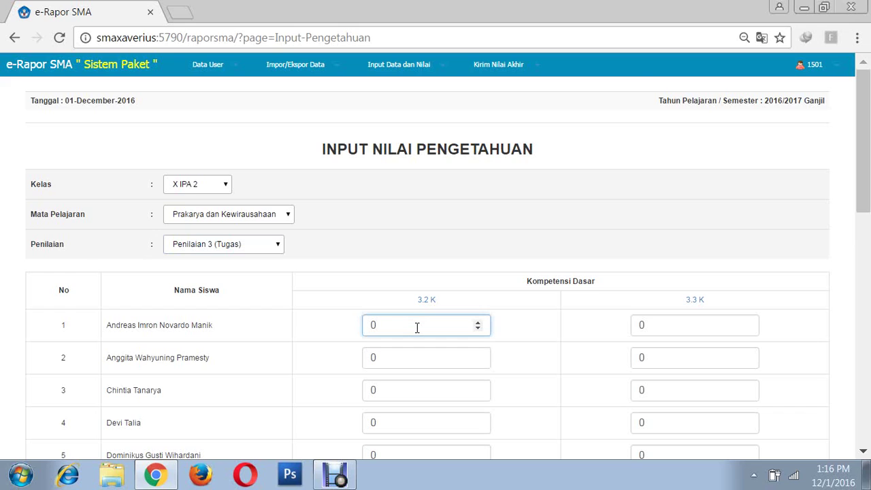
key(BackSpace)
text(85)
click(653, 327)
key(BackSpace)
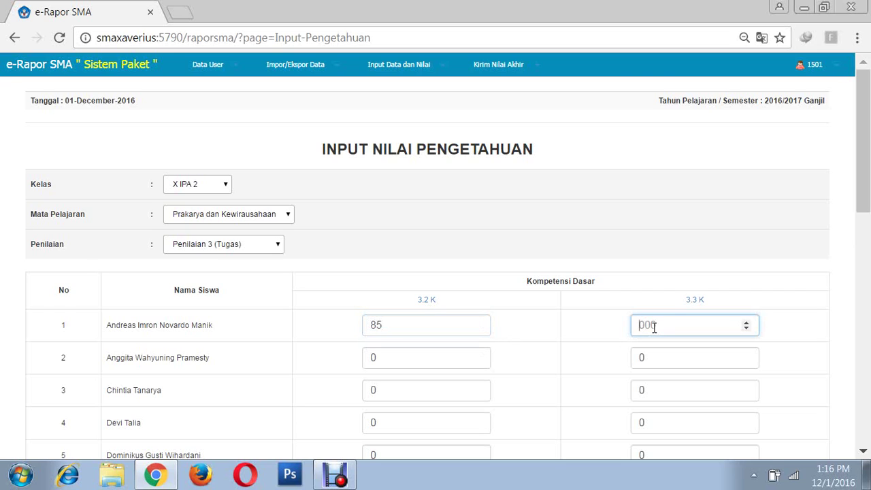
text(80)
click(387, 359)
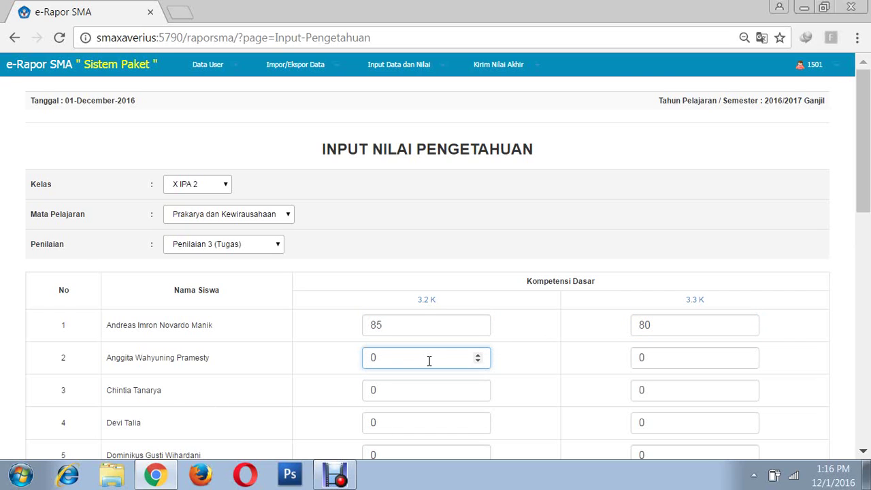
key(BackSpace)
text(90)
click(662, 361)
text(90)
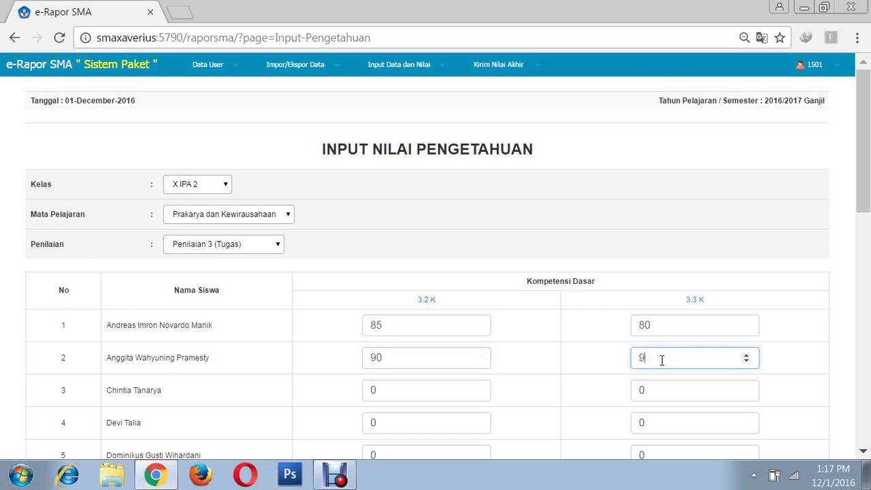
click(795, 365)
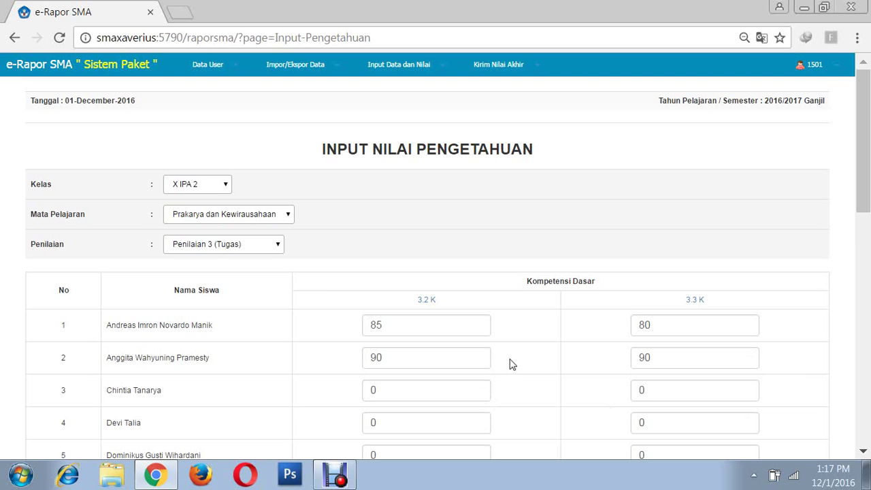
- Save the Penilaian 3 (Tugas) knowledge scores and acknowledge the 'Input Nilai Pengetahuan Berhasil' alert
scroll(416, 325, down, 10)
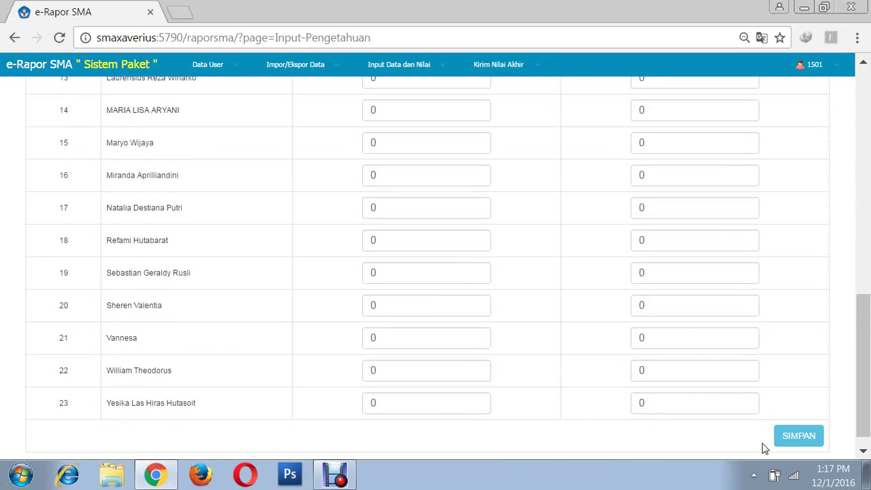
click(799, 439)
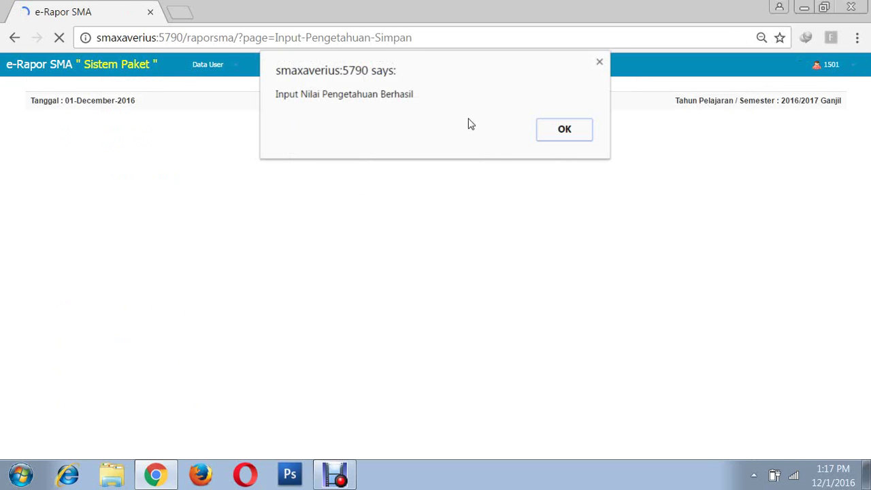
click(560, 133)
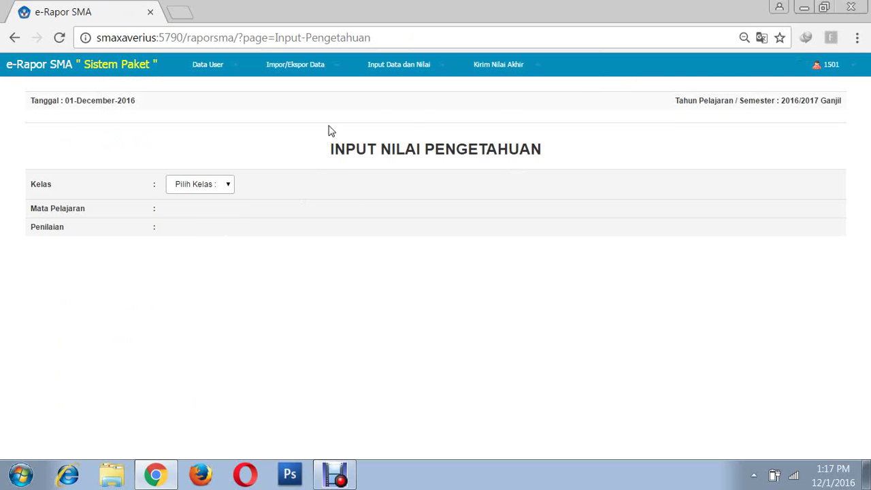
- Select class X IPA 2 and subject Prakarya dan Kewirausahaan, leaving Penilaian unselected
click(229, 188)
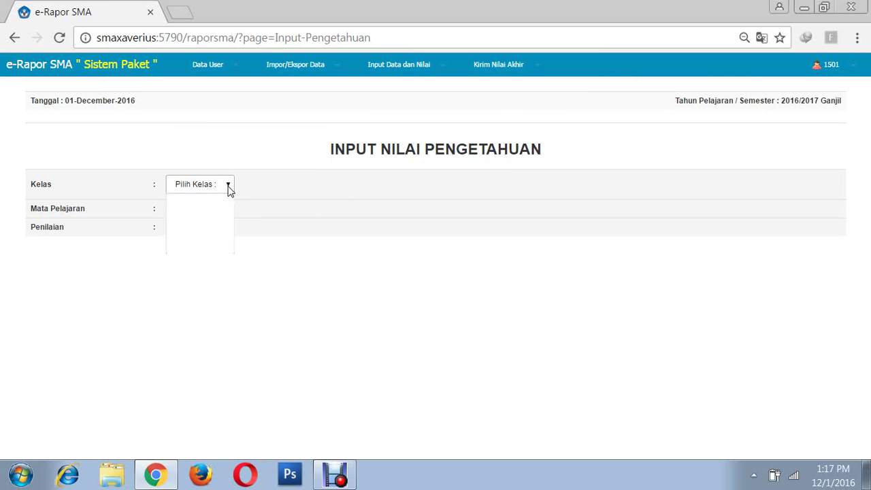
click(192, 238)
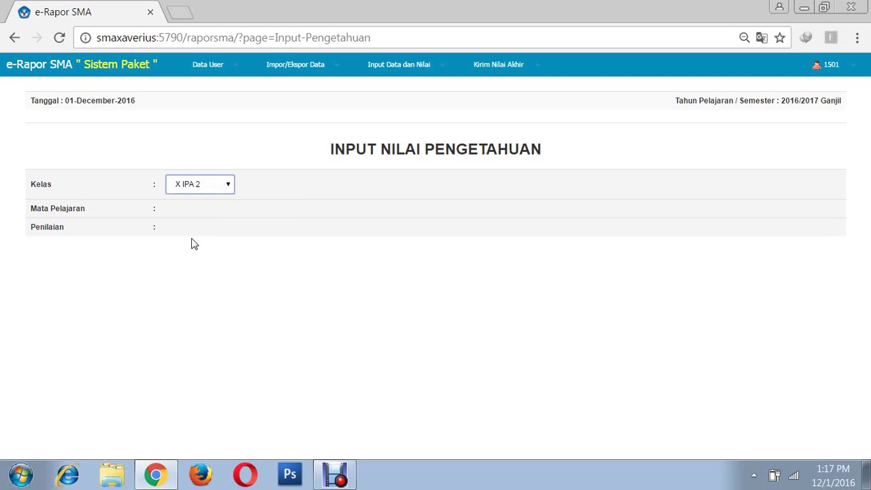
click(251, 215)
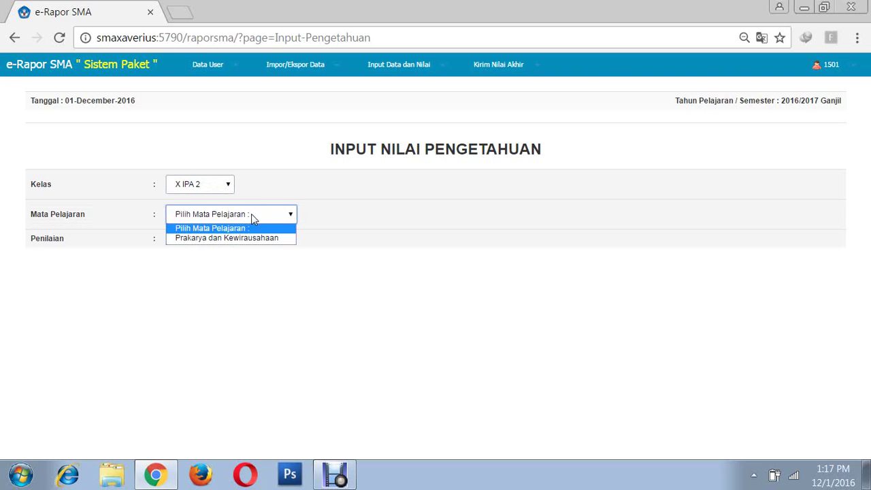
click(221, 238)
click(265, 249)
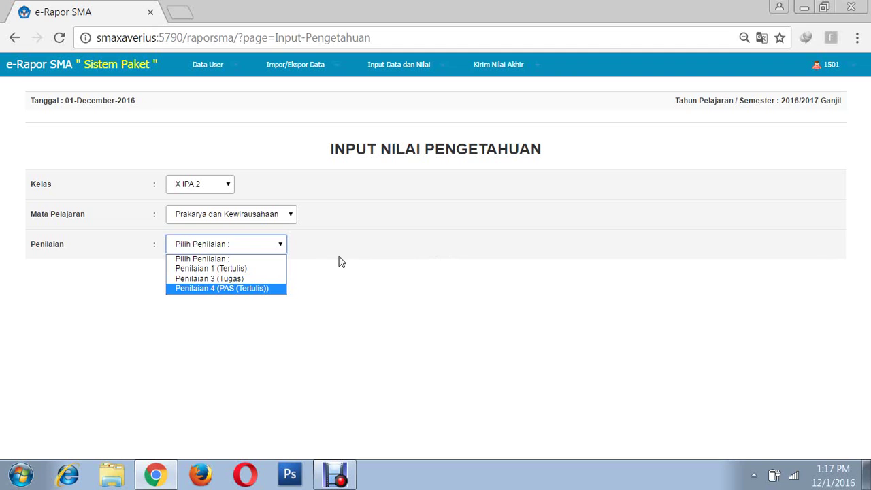
click(389, 197)
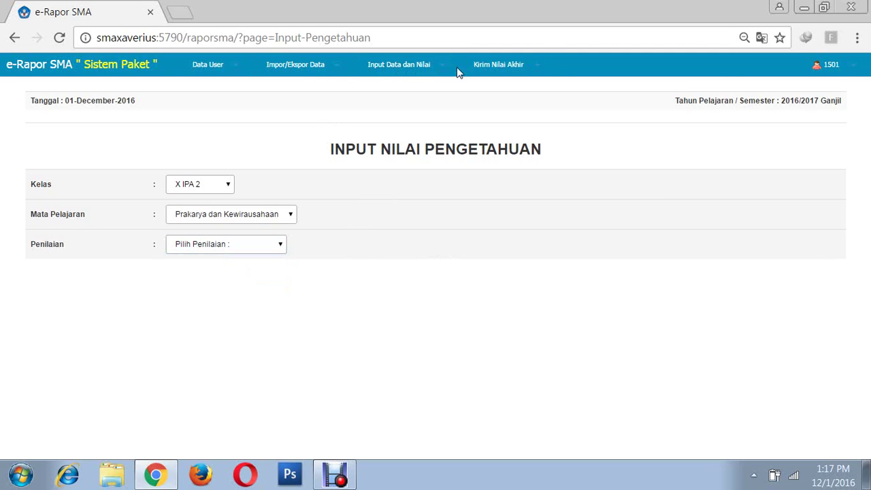
- Show the X IPA 2 Prakarya dan Kewirausahaan final grades in Lihat Nilai Akhir Yang Akan Di Kirim
click(538, 71)
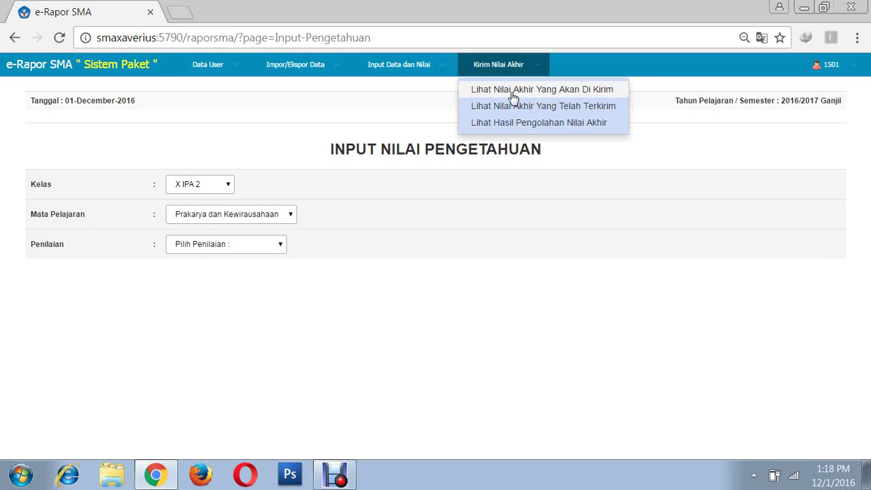
click(568, 91)
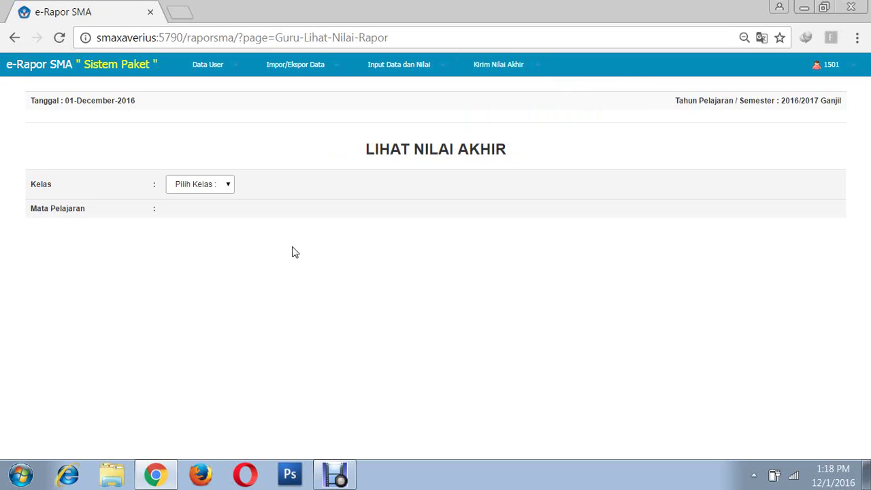
click(229, 188)
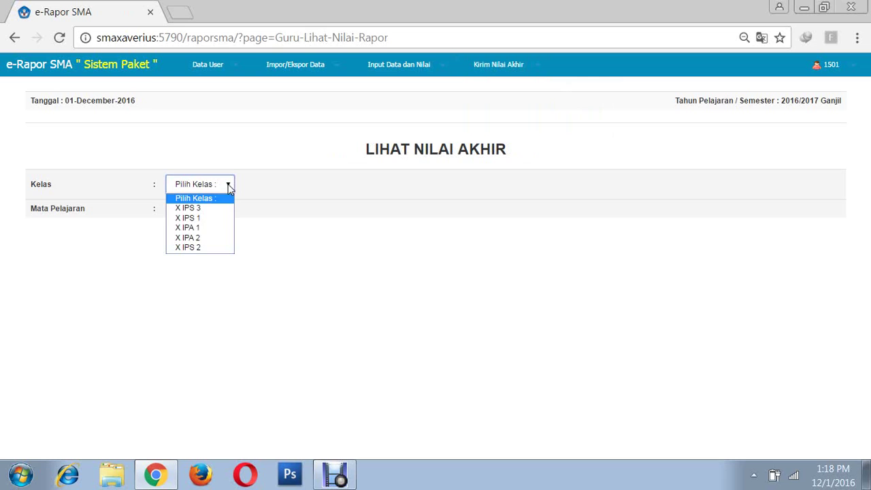
click(196, 242)
click(243, 216)
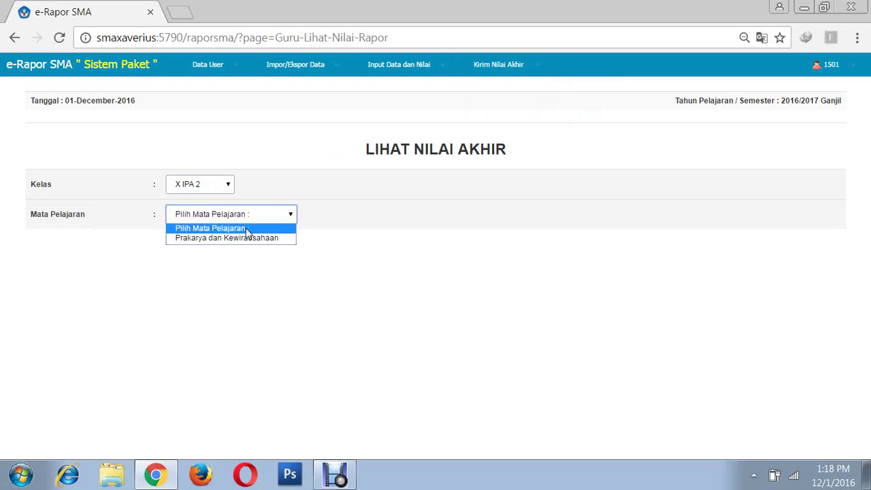
click(223, 239)
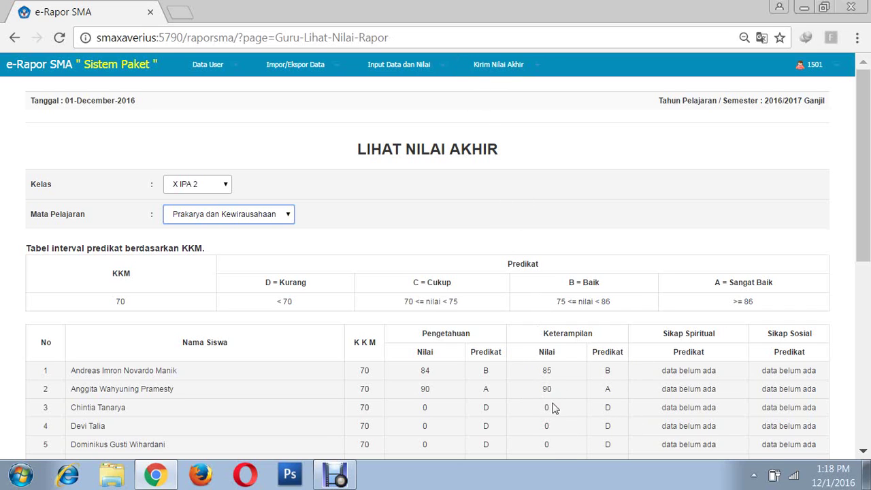
click(509, 68)
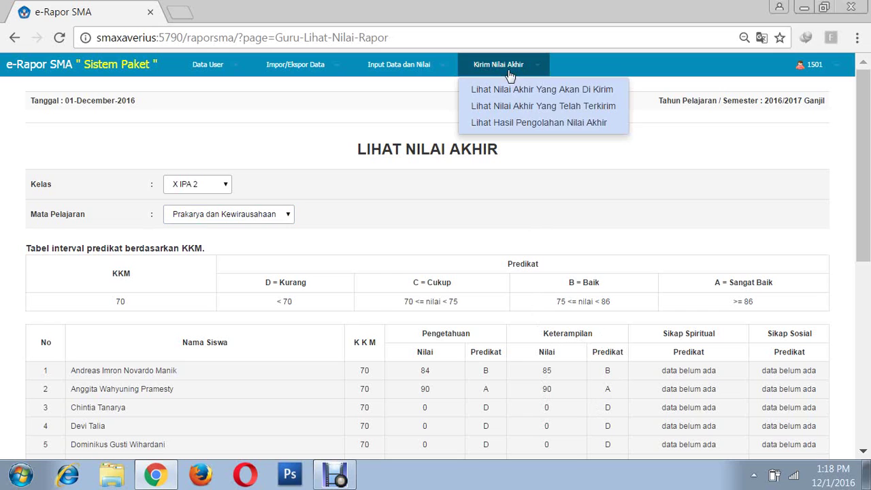
- In Rencana Penilaian Keterampilan, choose X IPA 2, Prakarya dan Kewirausahaan and Jumlah Penilaian 3
click(441, 72)
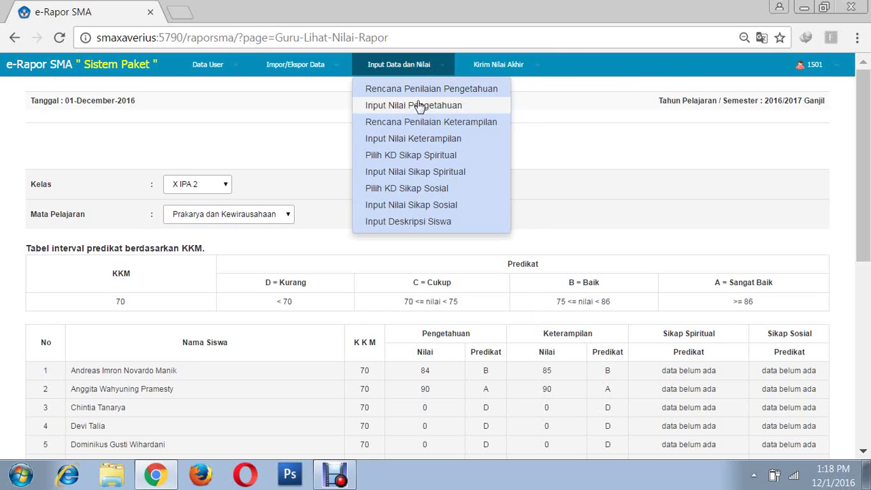
click(448, 124)
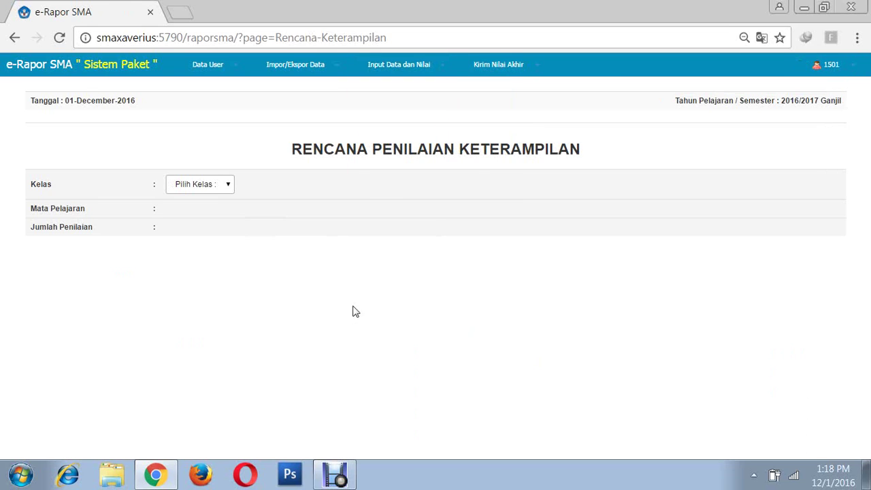
click(226, 187)
click(196, 240)
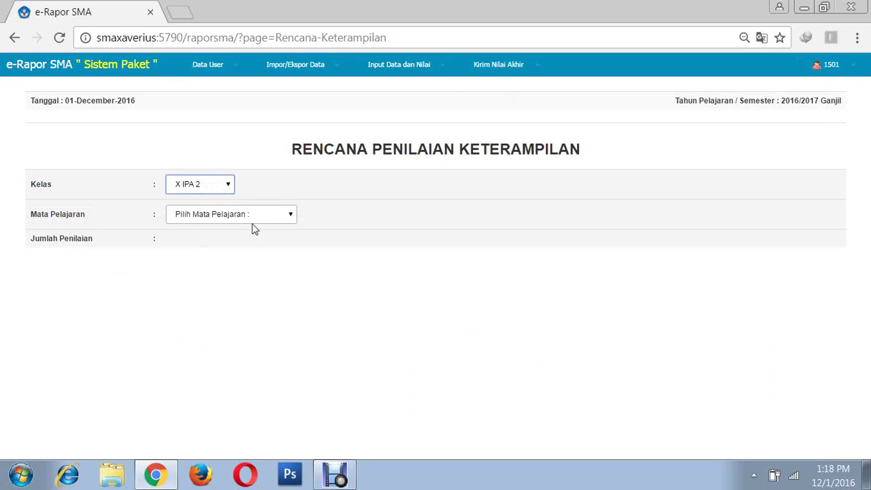
click(252, 215)
click(225, 238)
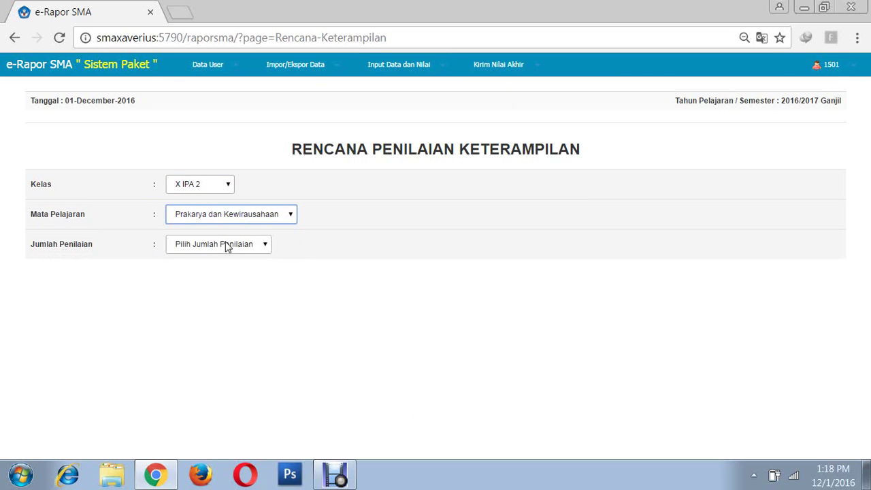
click(232, 246)
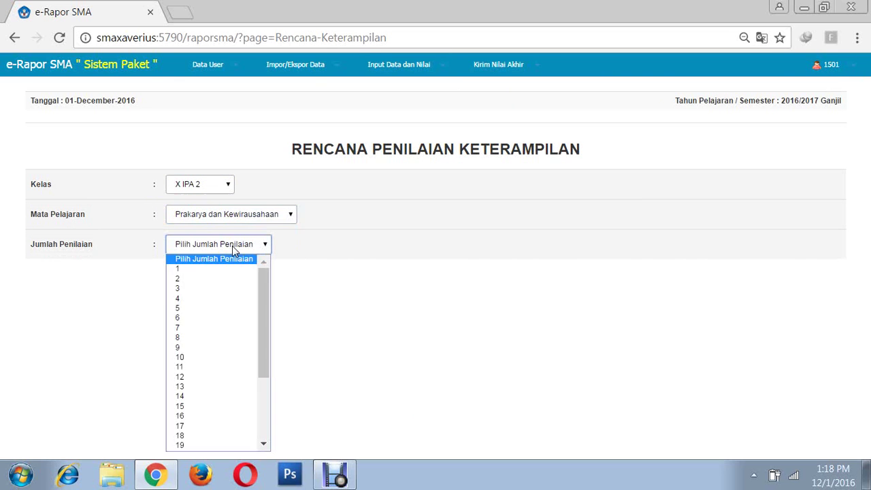
click(182, 290)
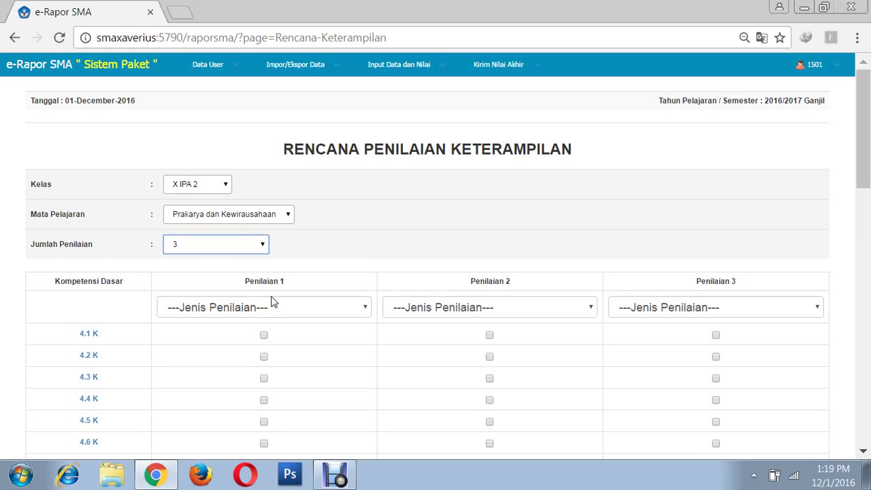
- Set the three assessment types to Praktek, Projek and Portofolio
click(272, 303)
click(202, 341)
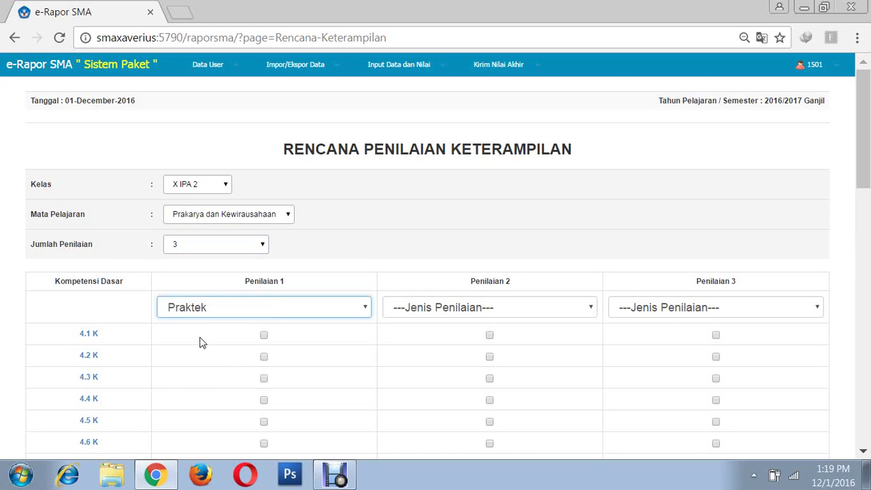
click(454, 312)
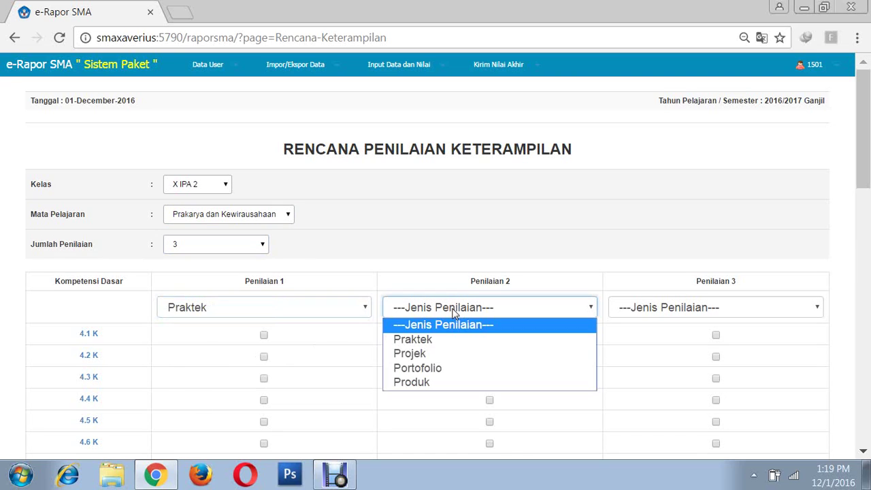
click(417, 356)
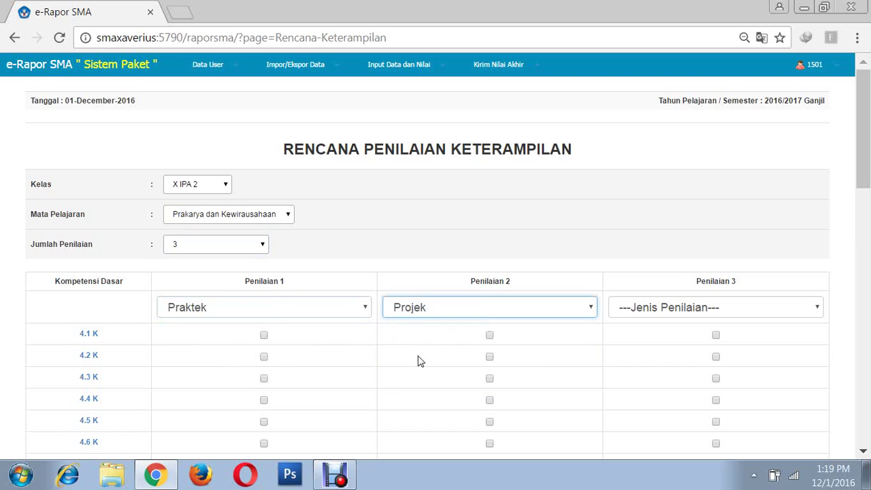
click(674, 310)
click(652, 369)
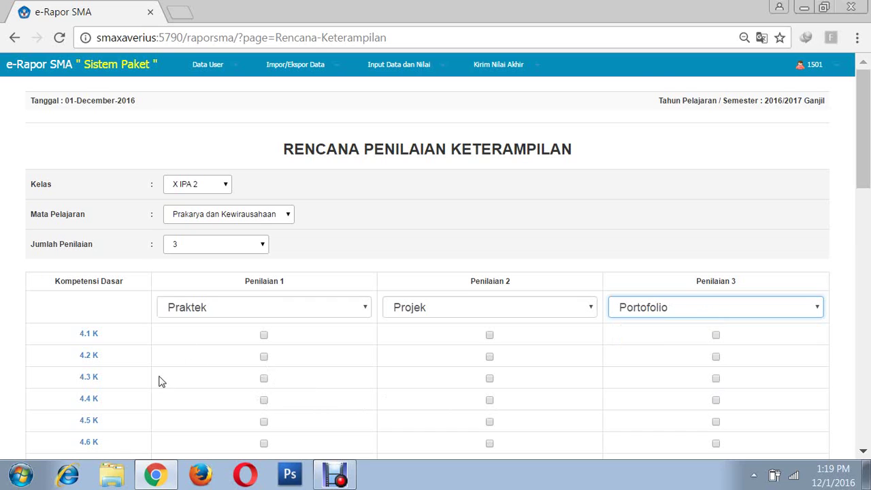
- Assign 4.2 K and 4.3 K to Penilaian 1, 4.3 K to Penilaian 2, and 4.1 K to Penilaian 3
click(265, 336)
click(264, 356)
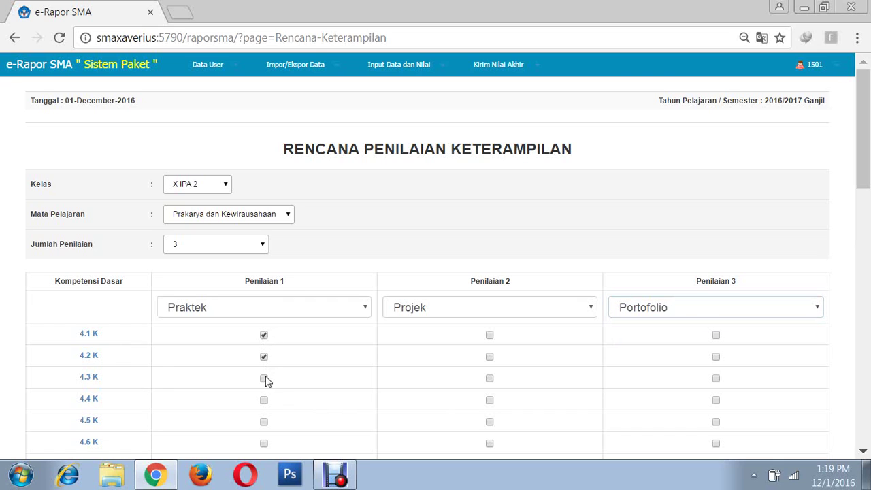
click(264, 379)
click(490, 378)
click(716, 335)
- Save the skills assessment plan, replacing the previous plan, and acknowledge the success message
scroll(512, 288, down, 3)
scroll(512, 288, down, 10)
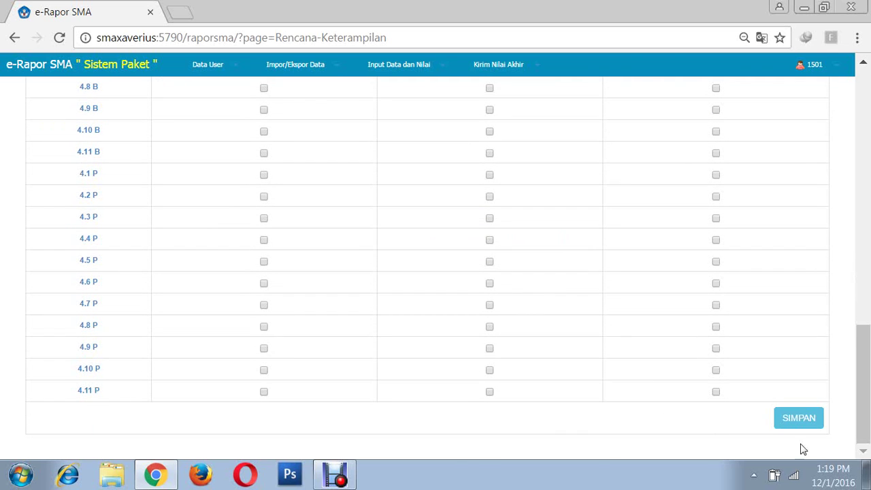
click(799, 422)
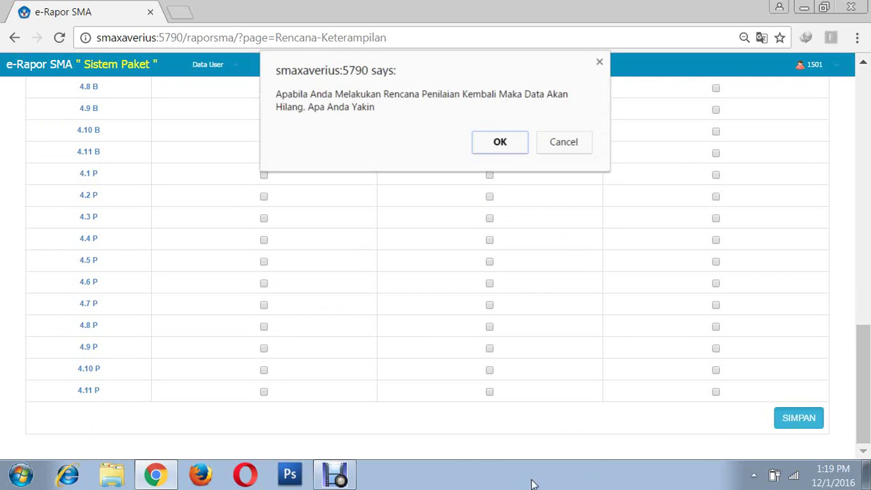
click(501, 144)
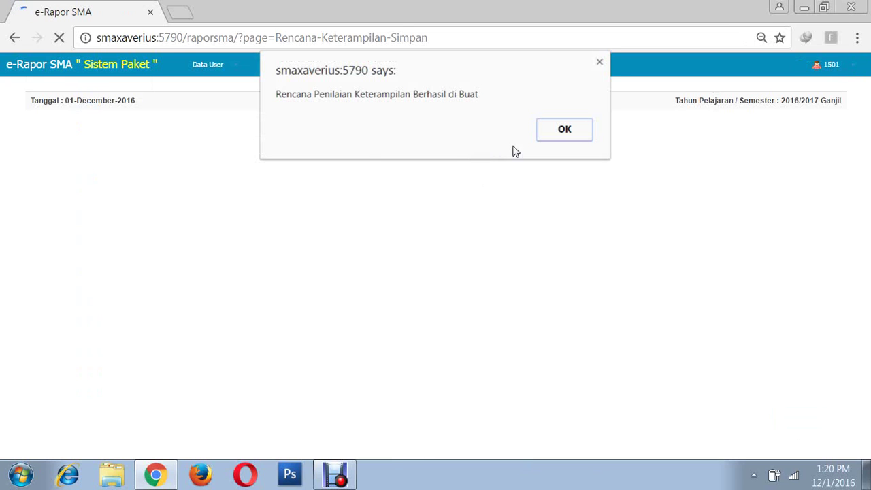
click(564, 132)
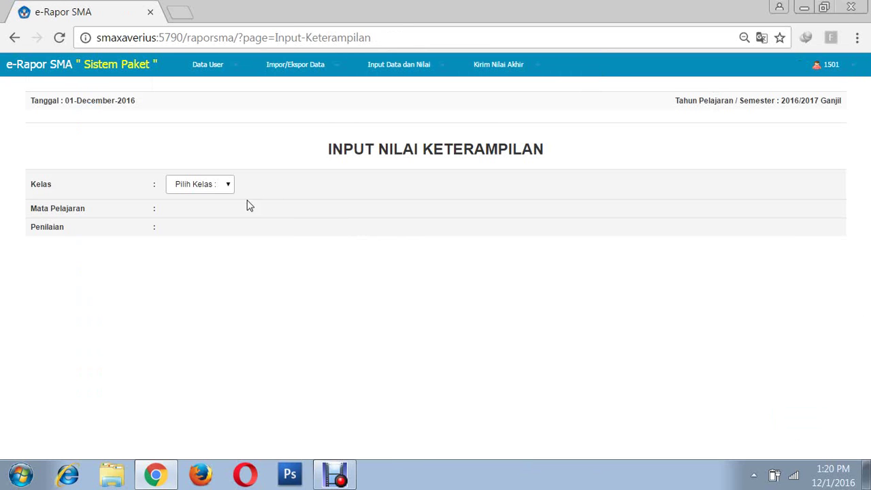
- Load the Penilaian 1 skills grade table for X IPA 2 Prakarya dan Kewirausahaan
click(229, 187)
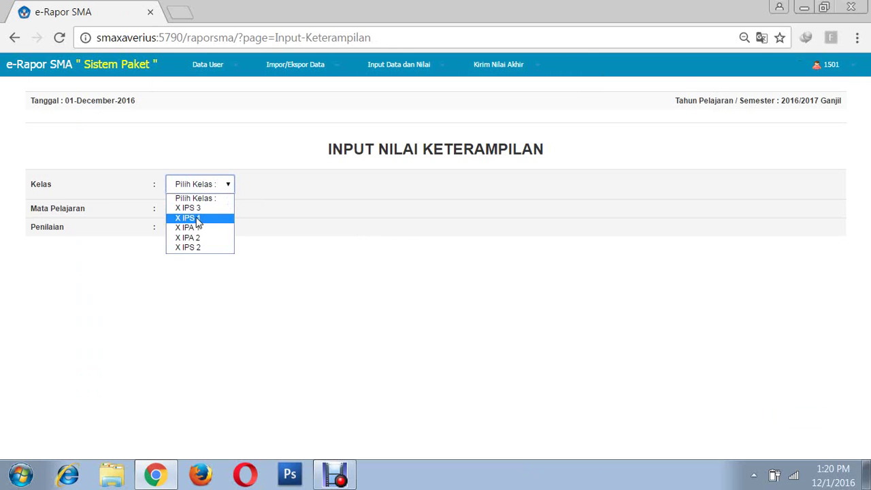
click(191, 239)
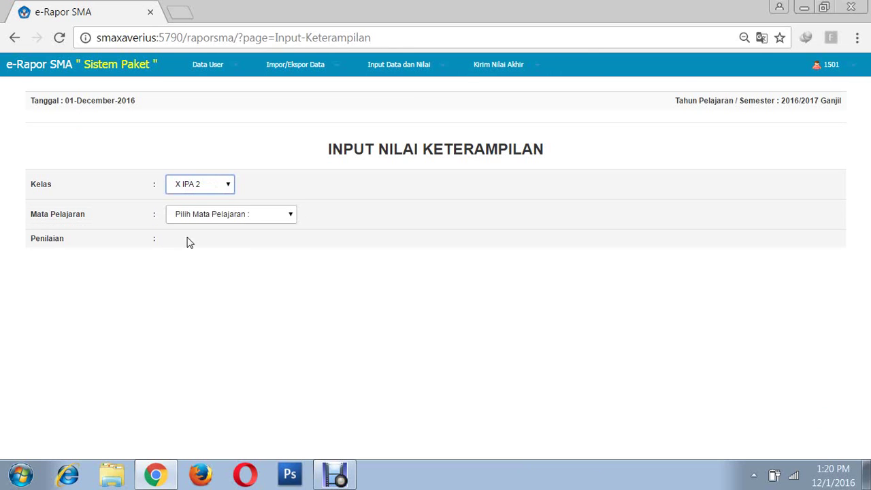
click(253, 217)
click(230, 239)
click(234, 244)
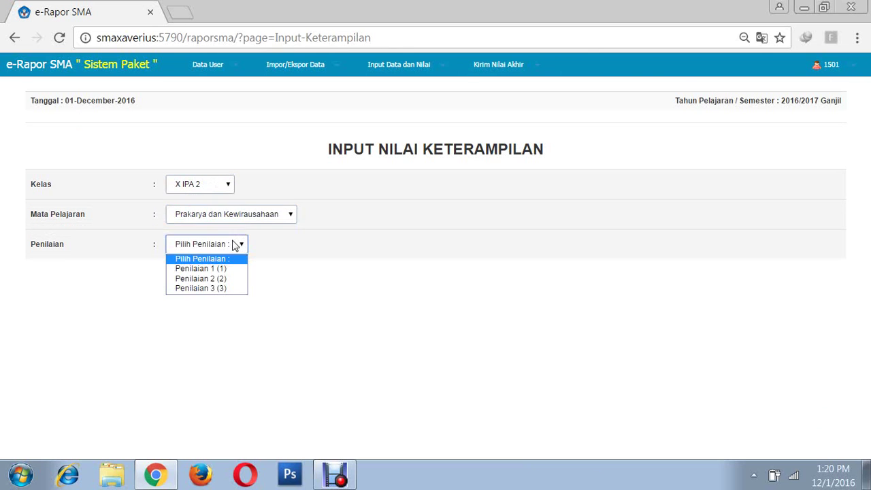
click(192, 269)
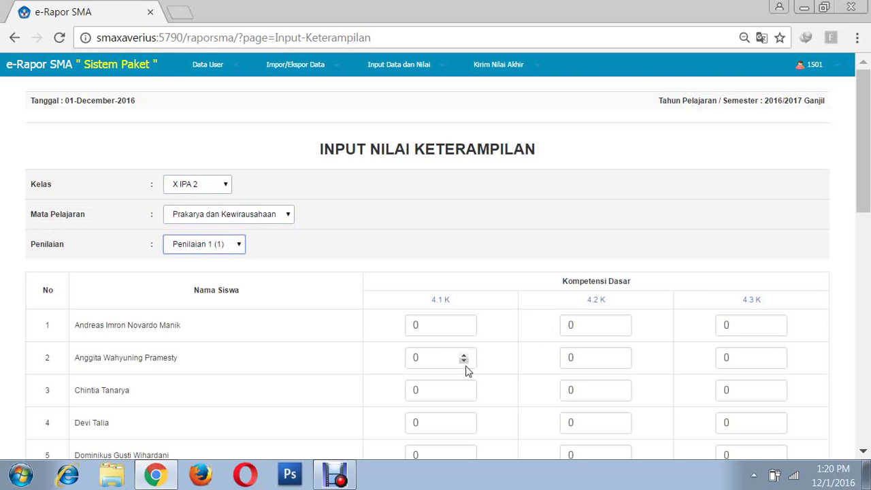
- Enter the first student's skills grades 83, 85 and 85 for 4.1 K, 4.2 K, 4.3 K
click(434, 328)
key(BackSpace)
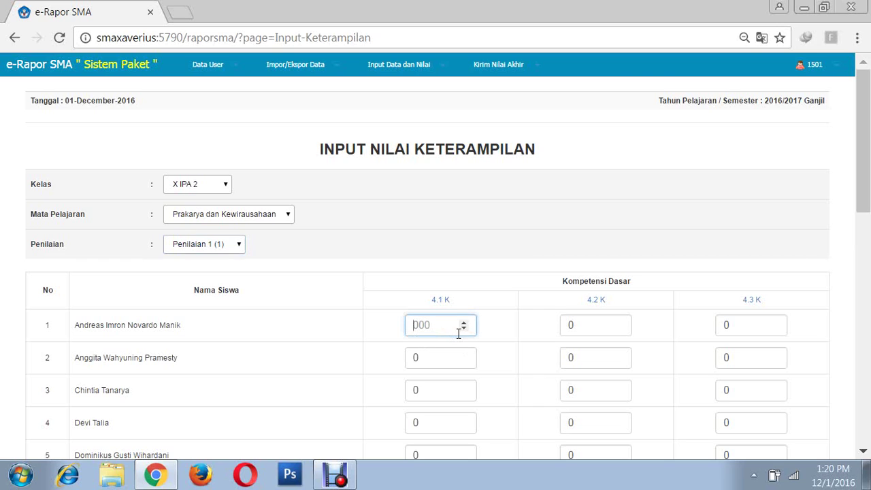
text(83)
click(582, 325)
key(BackSpace)
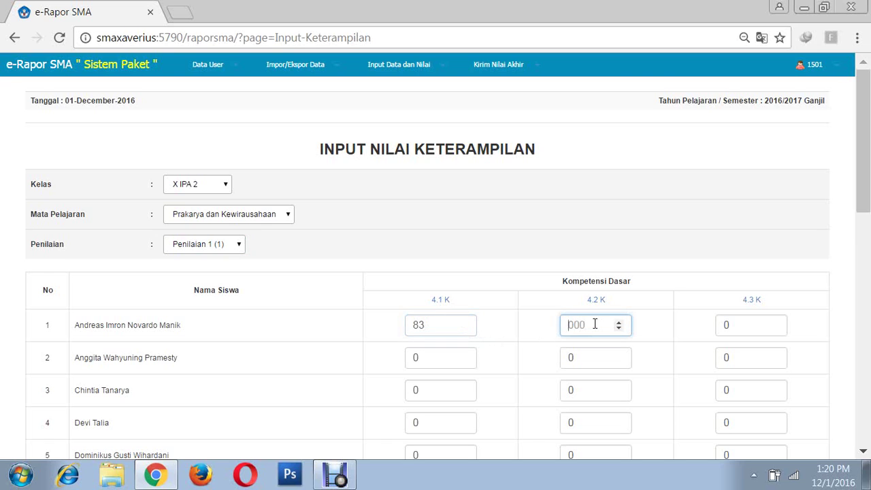
text(85)
click(737, 332)
key(BackSpace)
text(8)
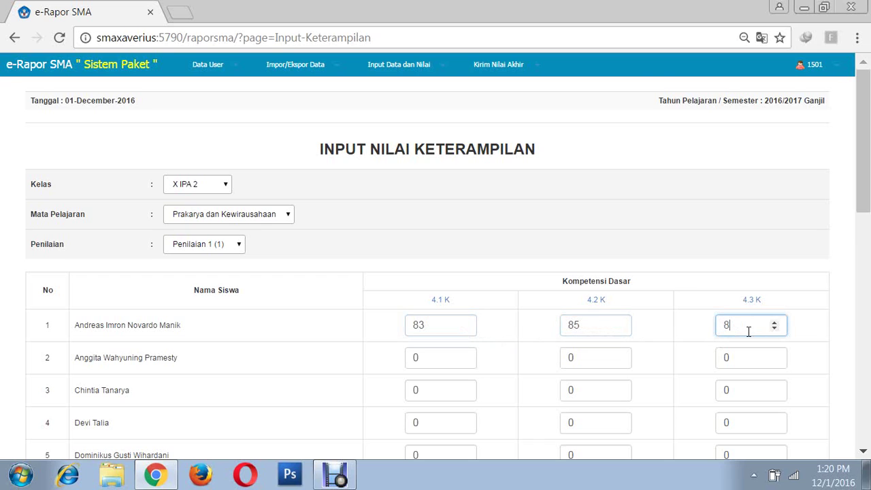
text(5)
- Enter the second student's skills grades 90, 87 and 90 for 4.1 K, 4.2 K, 4.3 K
click(430, 358)
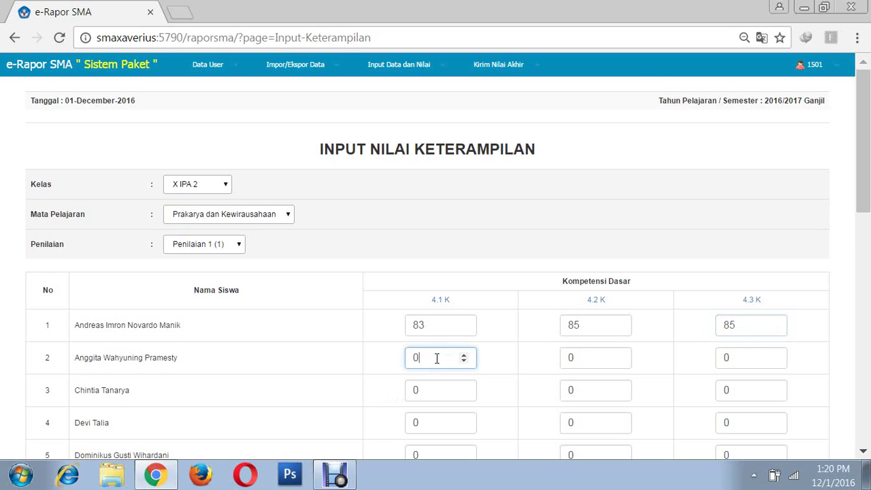
key(BackSpace)
text(9)
click(616, 359)
key(BackSpace)
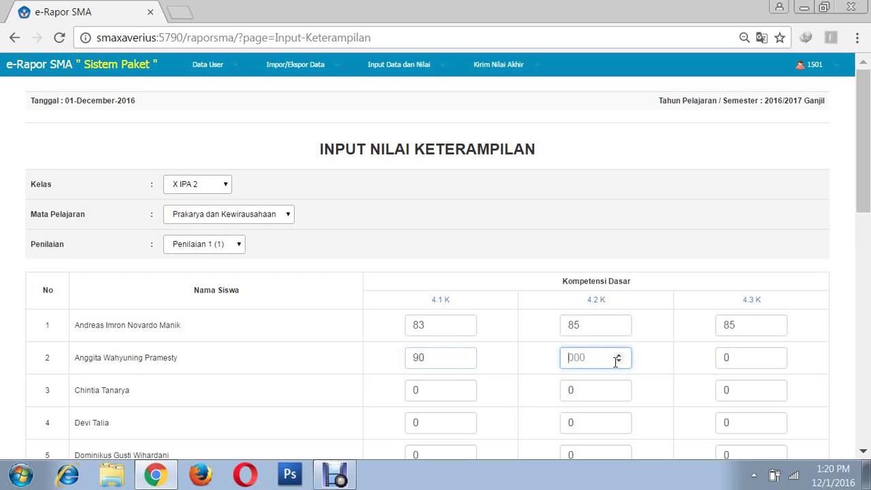
text(87)
click(745, 359)
key(BackSpace)
text(90)
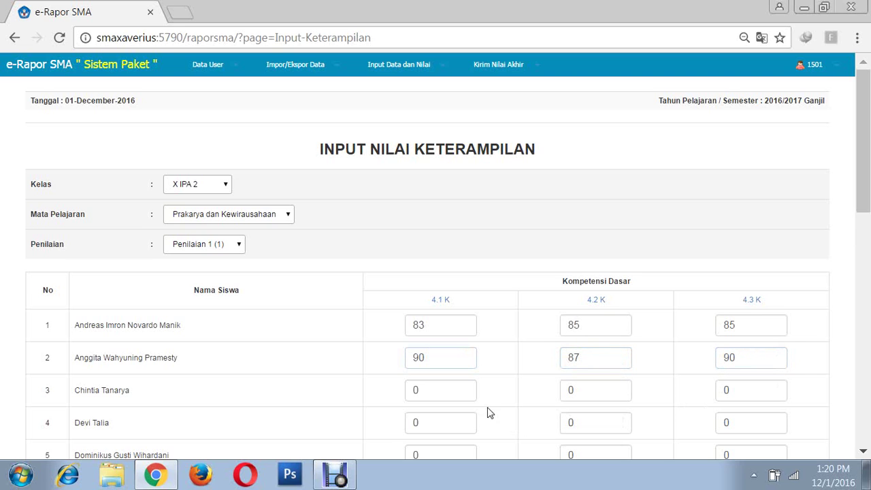
- Save the Penilaian 1 skills grades and acknowledge the 'Input Nilai Keterampilan Berhasil' alert
scroll(463, 360, down, 2)
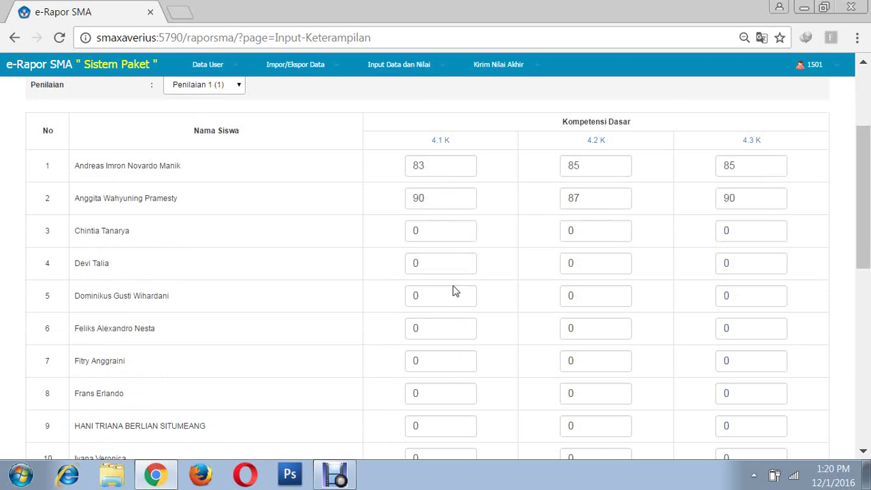
scroll(470, 313, down, 4)
scroll(545, 435, down, 3)
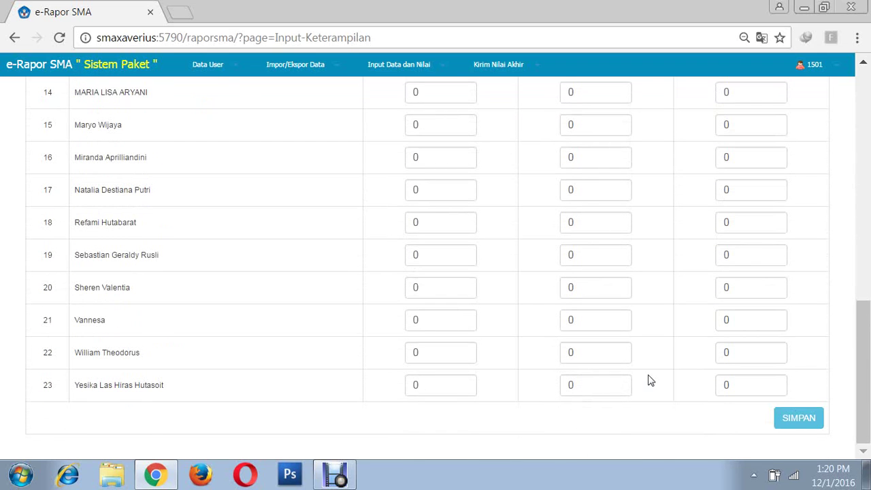
click(797, 426)
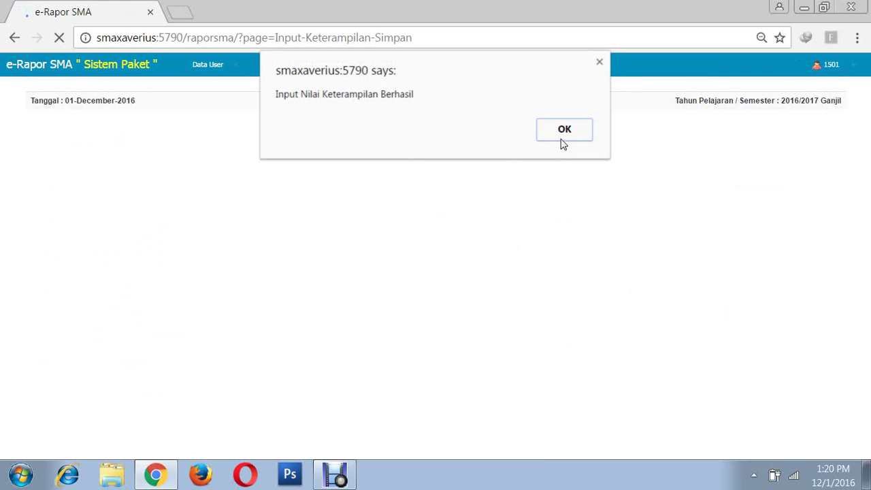
click(562, 136)
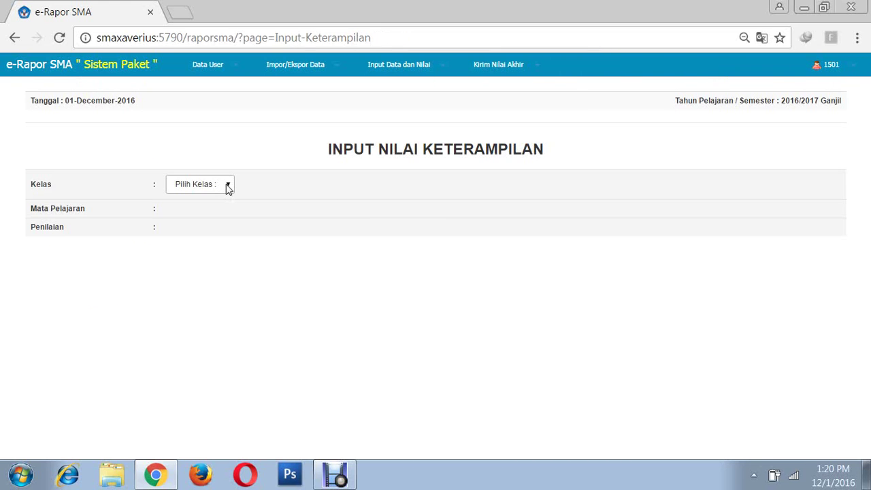
- Load the Penilaian 2 skills grade table for X IPA 2 Prakarya dan Kewirausahaan
click(228, 186)
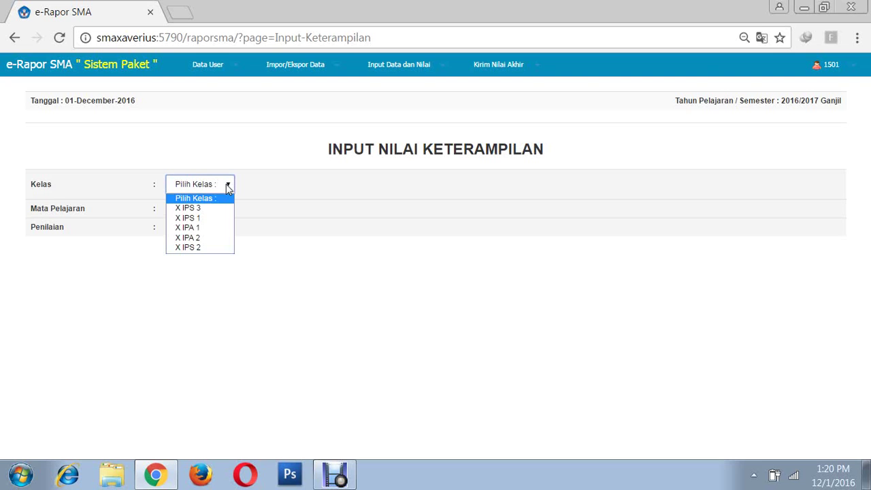
click(195, 238)
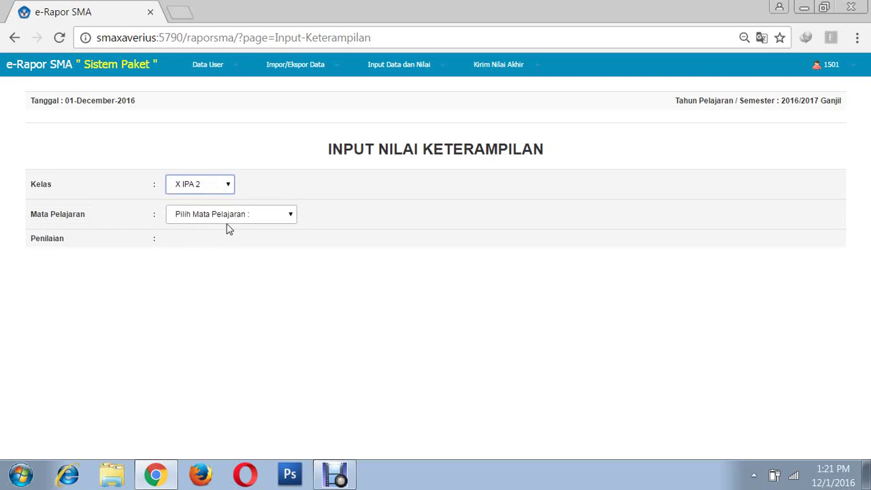
click(231, 215)
click(222, 245)
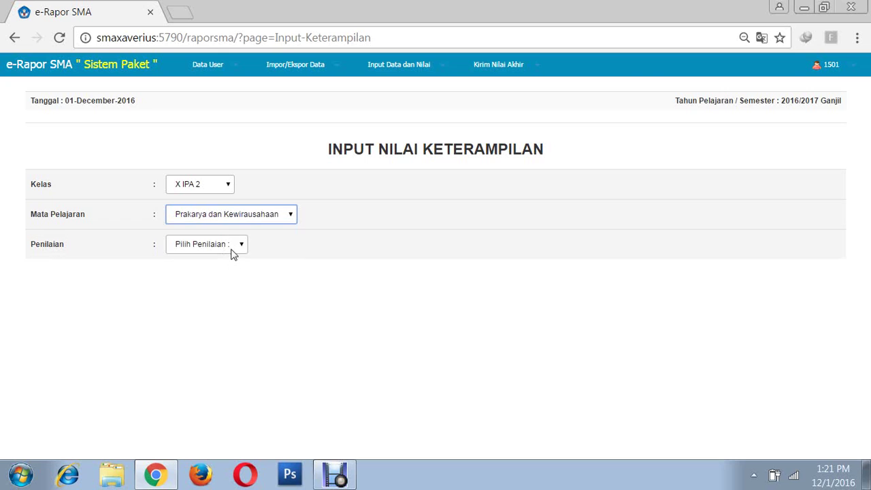
click(231, 246)
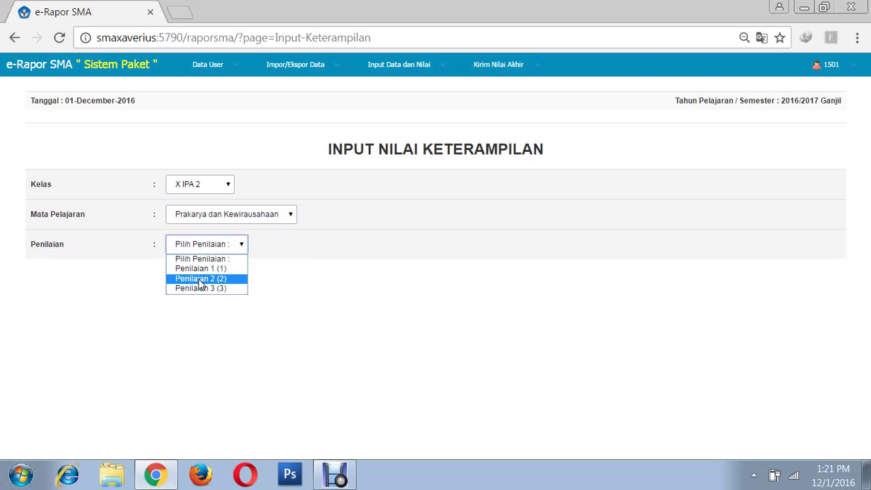
click(201, 279)
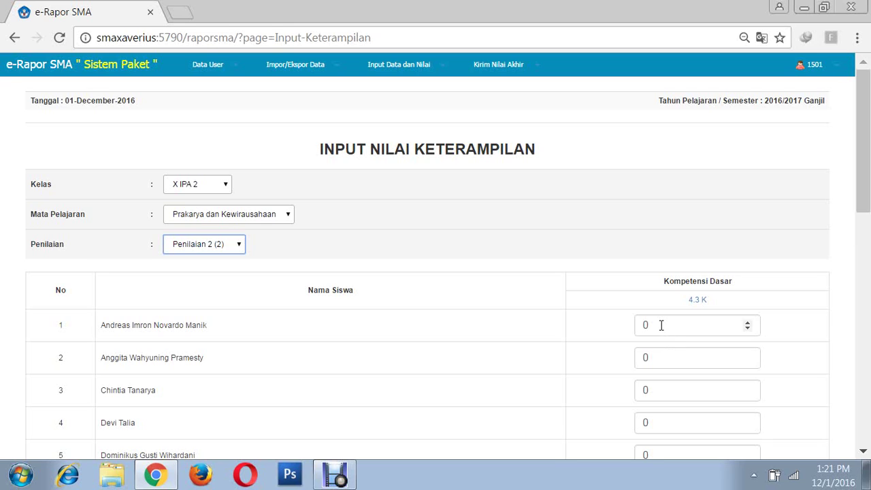
- Enter 4.3 K skills grades 87 and 90 for the first two students
click(655, 325)
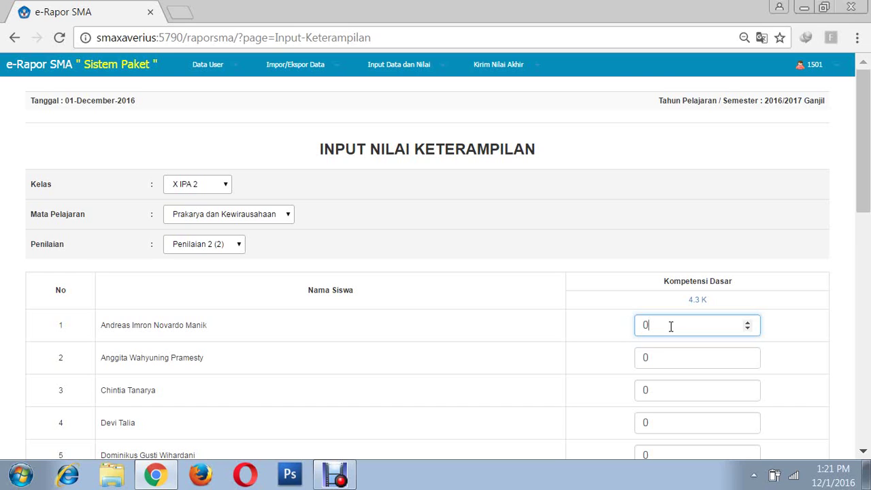
key(BackSpace)
text(87)
click(666, 357)
key(BackSpace)
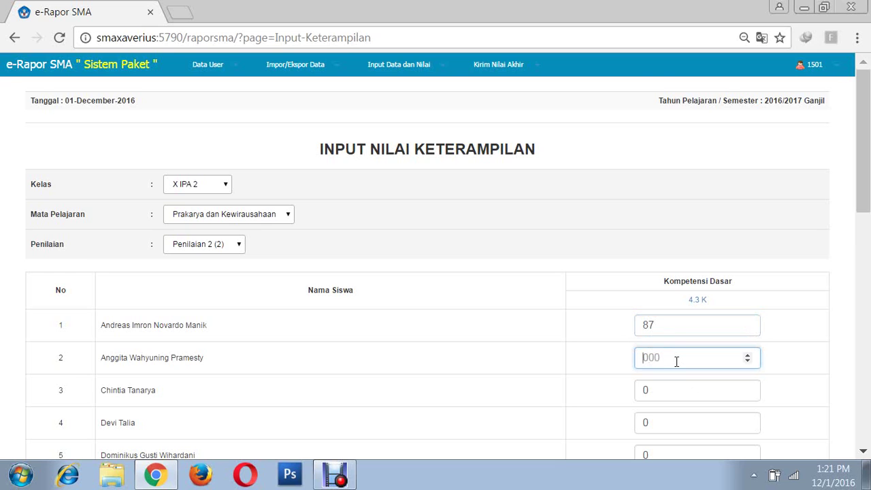
text(90)
click(807, 357)
- Save the Penilaian 2 skills grades and acknowledge the success alert
scroll(681, 334, down, 8)
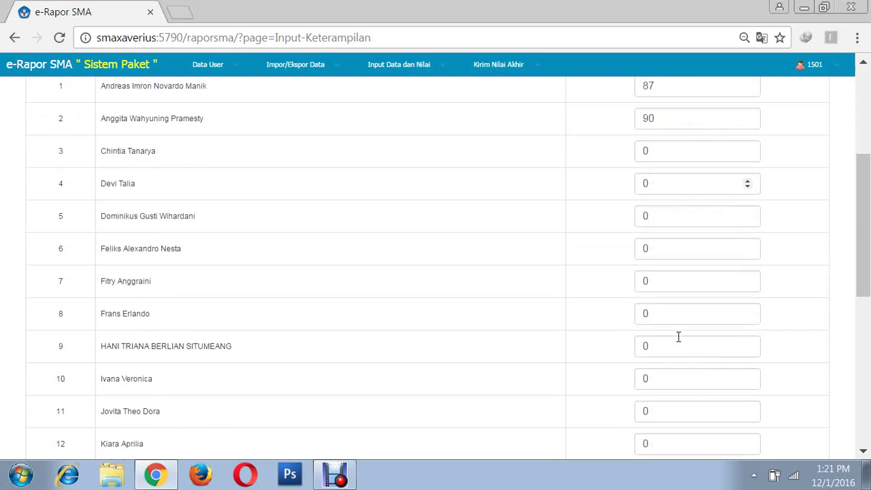
scroll(738, 361, down, 2)
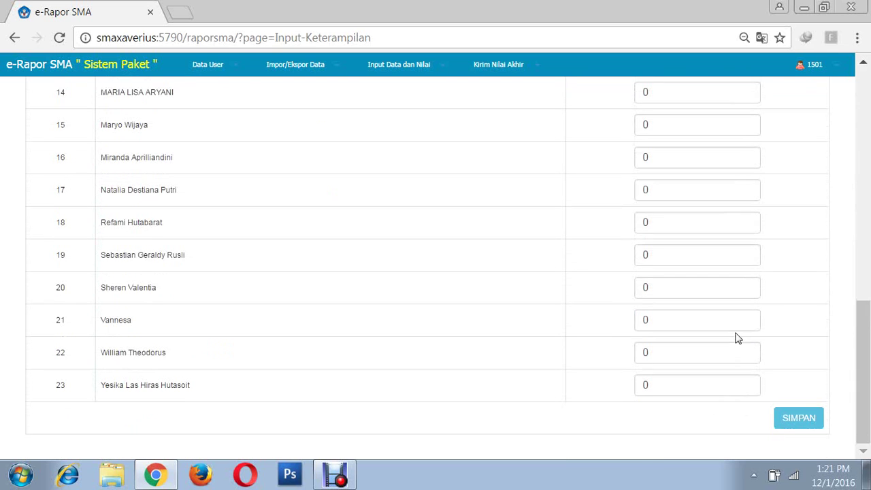
click(797, 422)
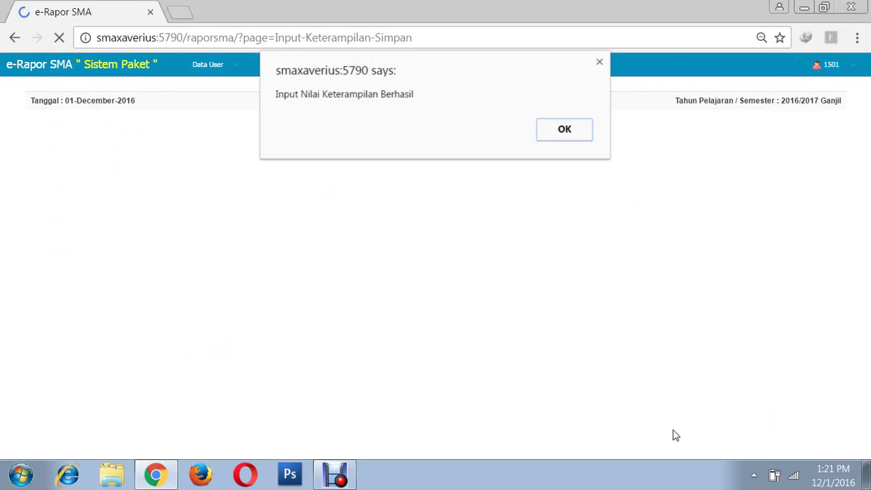
click(565, 136)
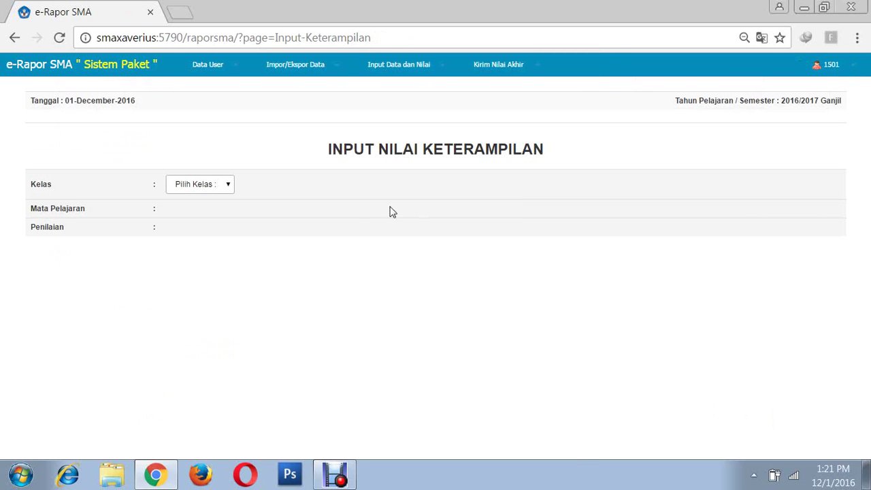
- Load the Penilaian 3 skills grade table for X IPA 2 Prakarya dan Kewirausahaan
click(230, 190)
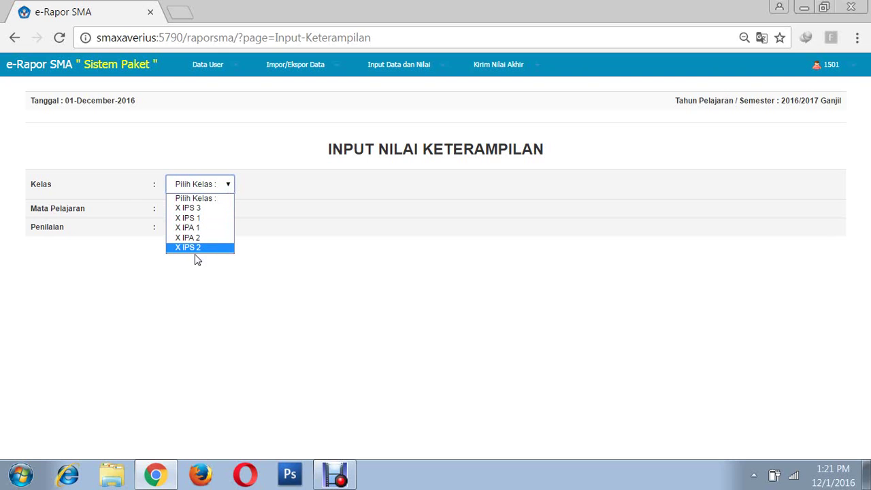
click(217, 238)
click(234, 216)
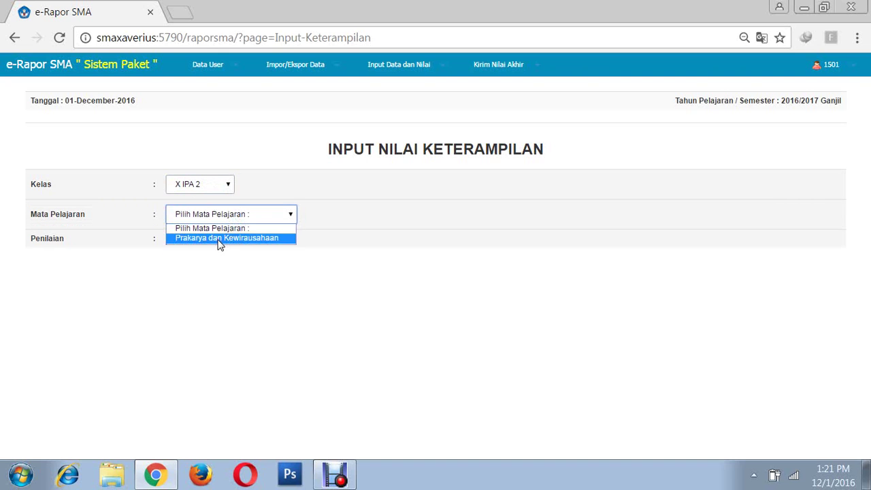
click(221, 245)
click(223, 246)
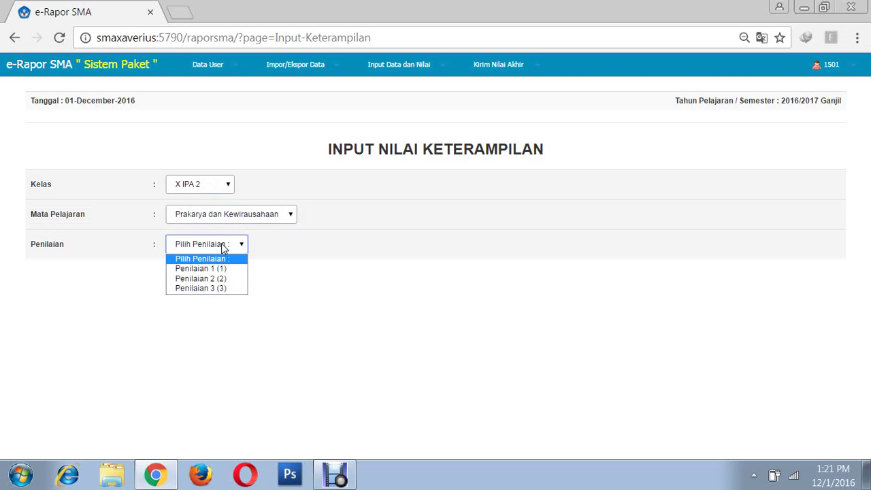
click(200, 288)
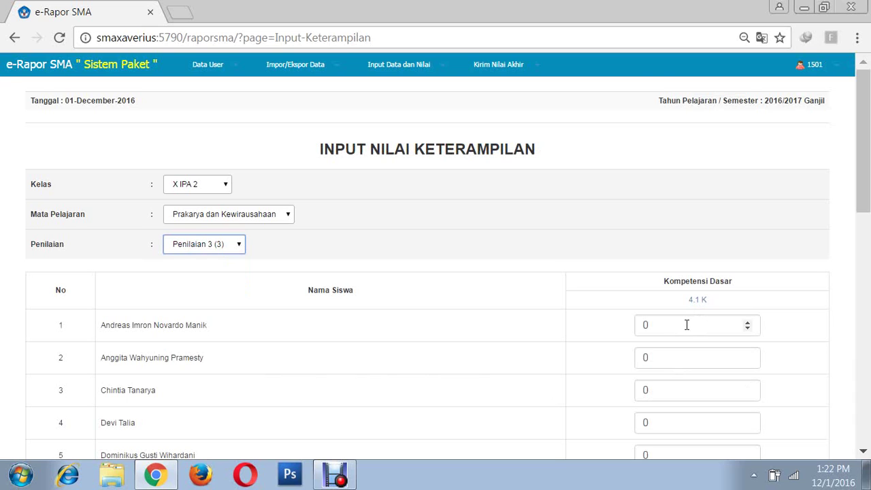
- Enter 4.1 K scores 80 and 88 for the first two students and save them
click(687, 325)
key(BackSpace)
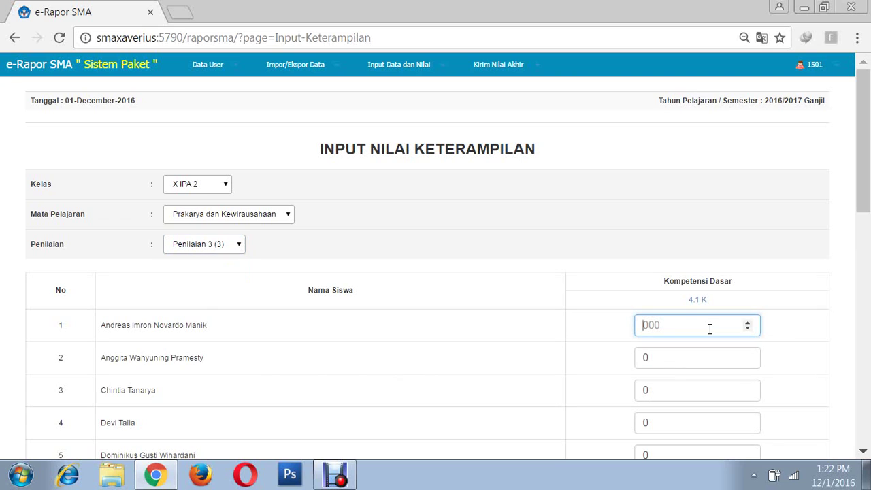
text(80)
click(668, 360)
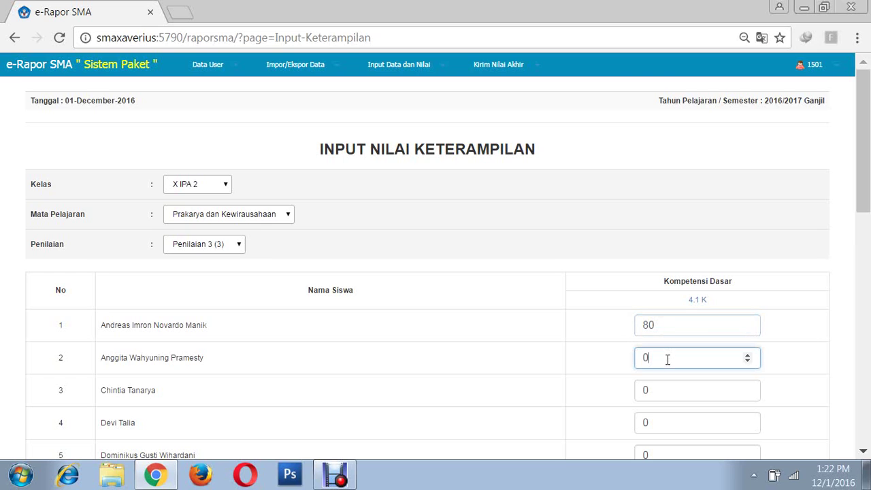
key(BackSpace)
click(792, 367)
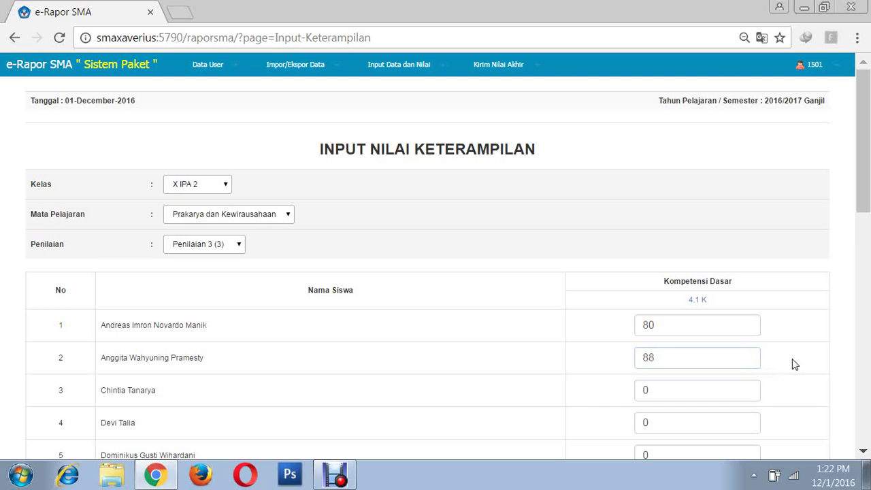
scroll(683, 321, down, 10)
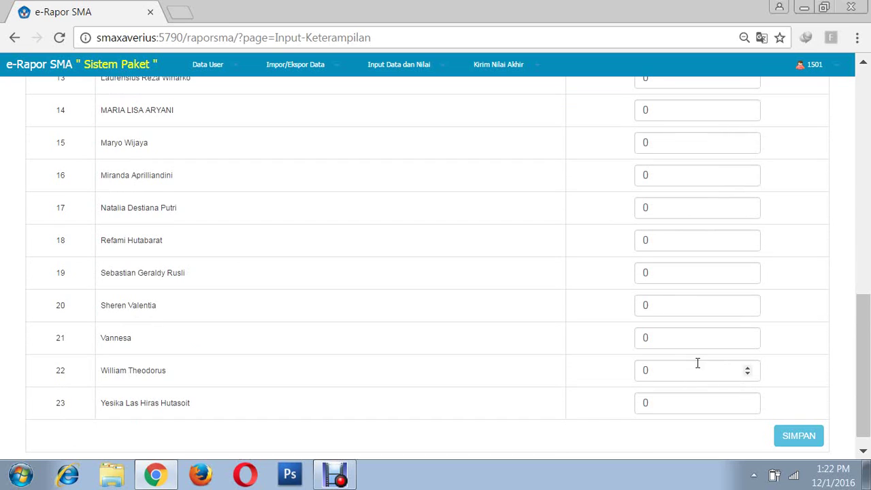
click(797, 438)
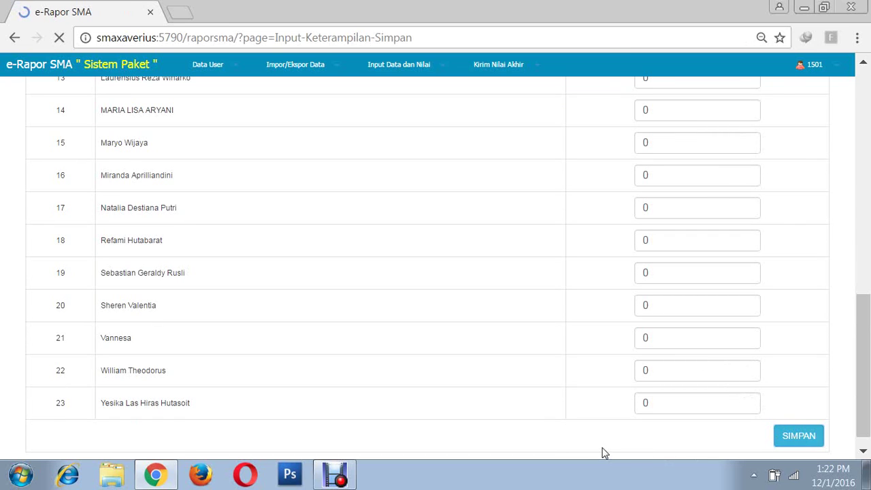
click(554, 138)
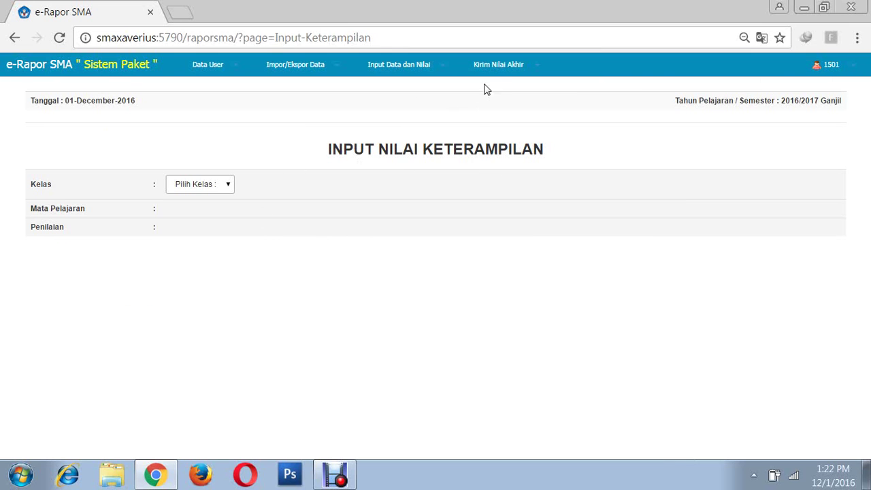
- Review X IPA 2 Prakarya final grades in Lihat Nilai Akhir: 84 B/84 B and 90 A/89 A
click(541, 71)
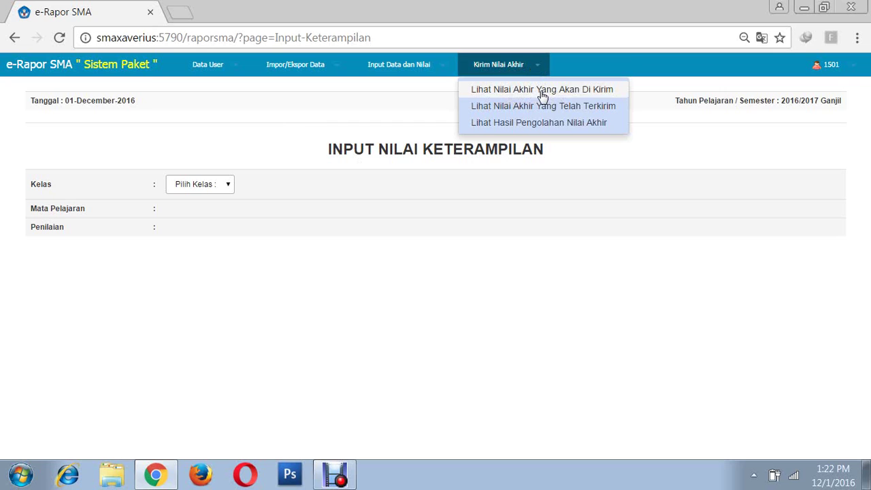
click(543, 96)
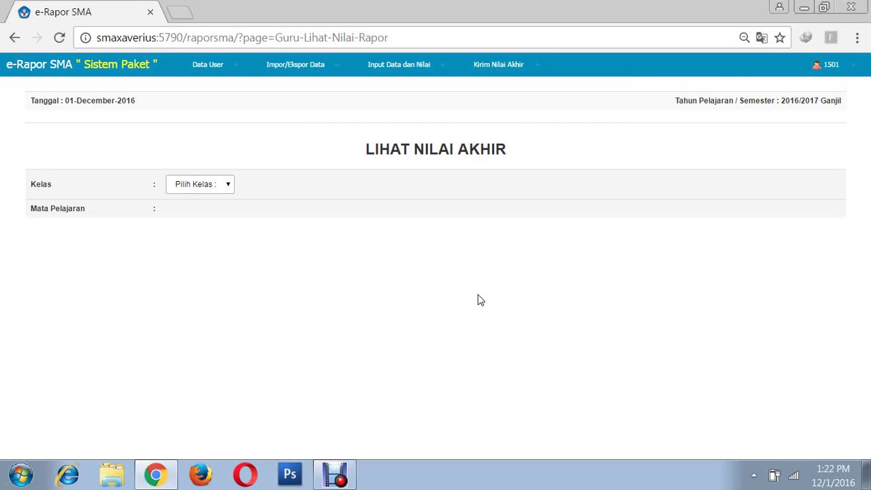
click(228, 186)
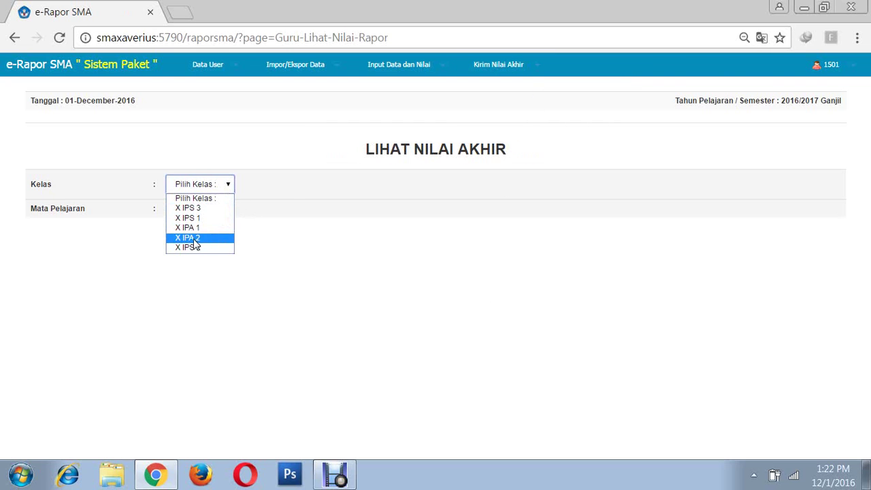
click(195, 239)
click(247, 221)
click(238, 241)
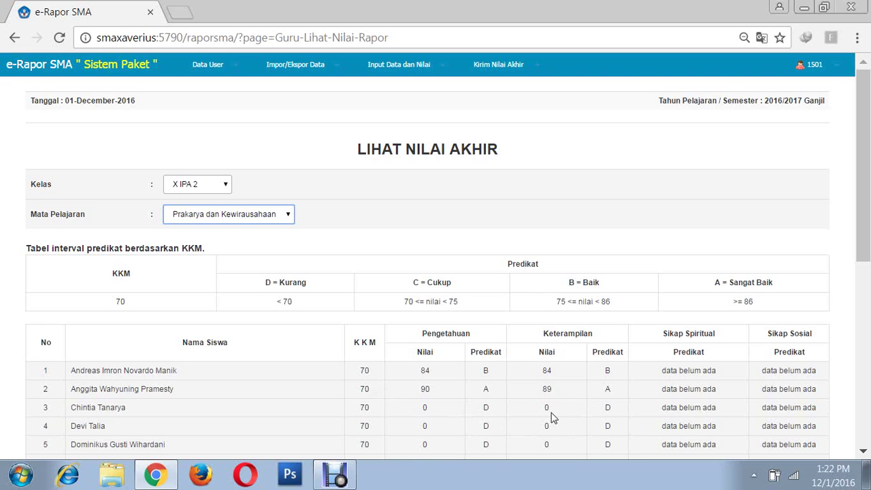
scroll(533, 365, down, 1)
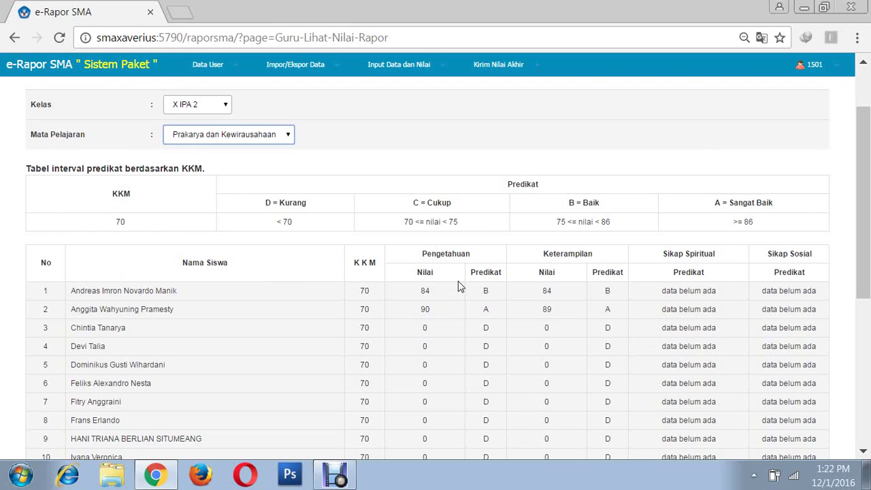
scroll(408, 204, down, 1)
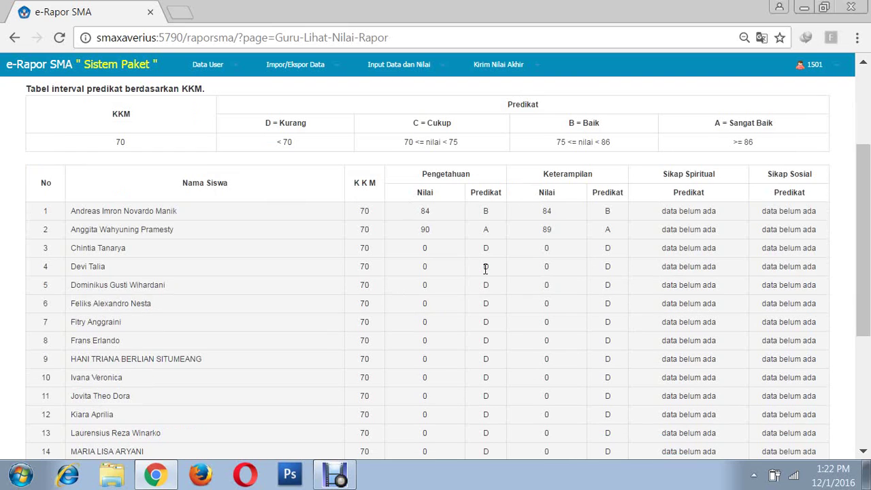
scroll(508, 255, up, 1)
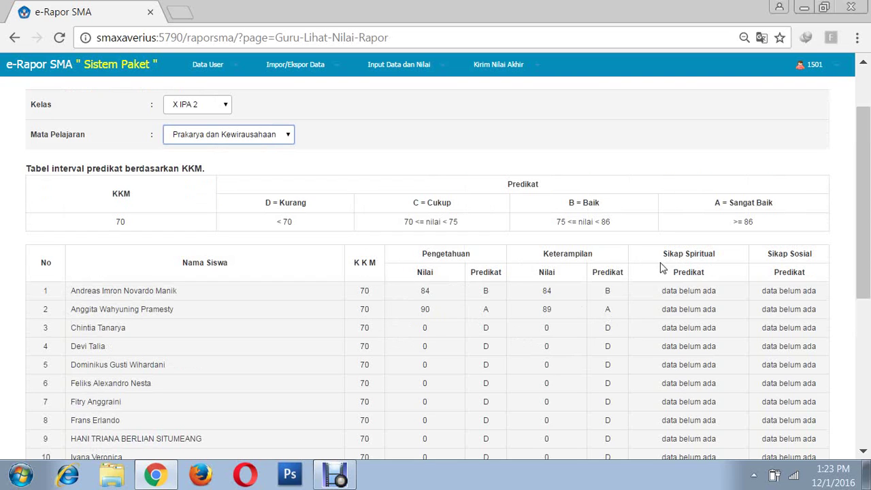
scroll(452, 302, down, 2)
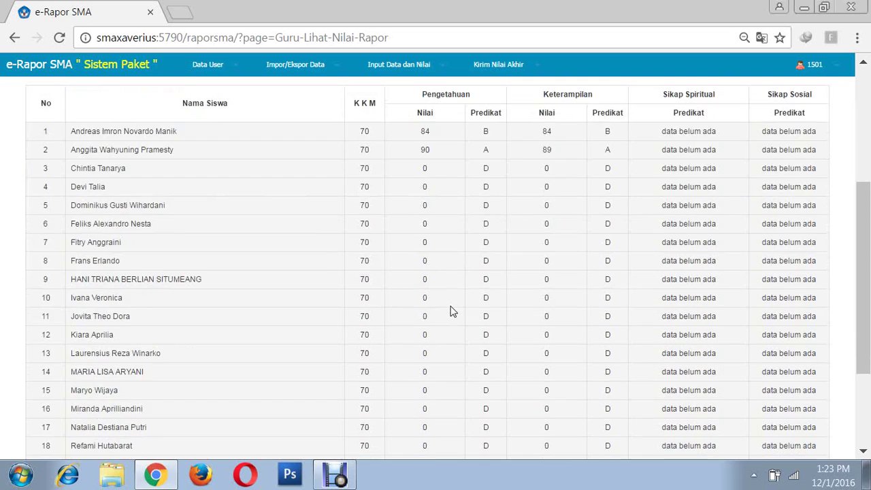
scroll(451, 312, down, 2)
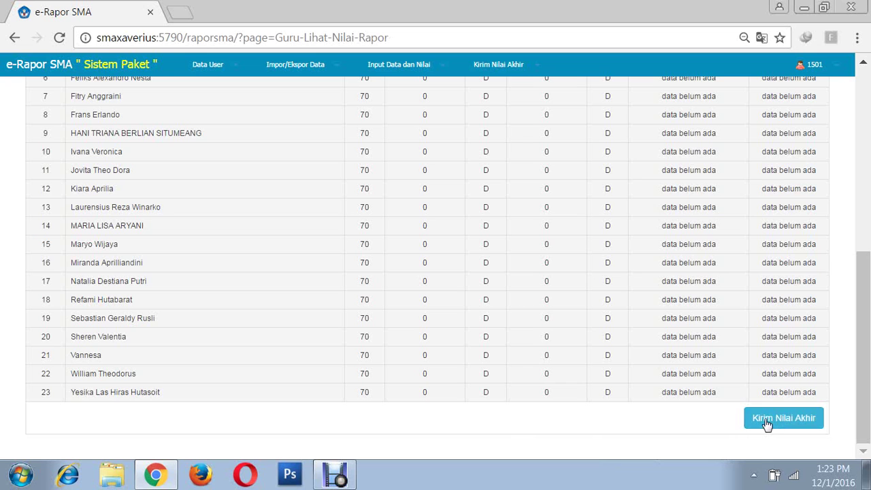
scroll(446, 409, up, 6)
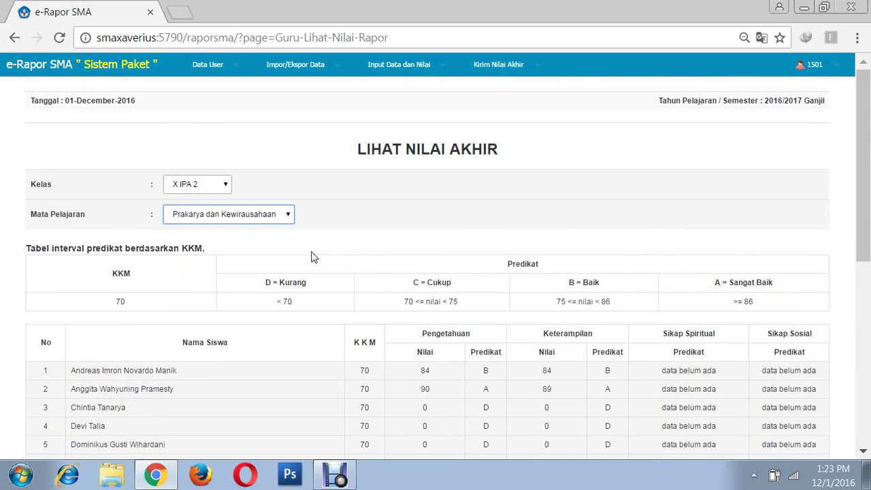
- Open the spiritual attitude KD selection for class X IPA 2, Prakarya dan Kewirausahaan
click(443, 70)
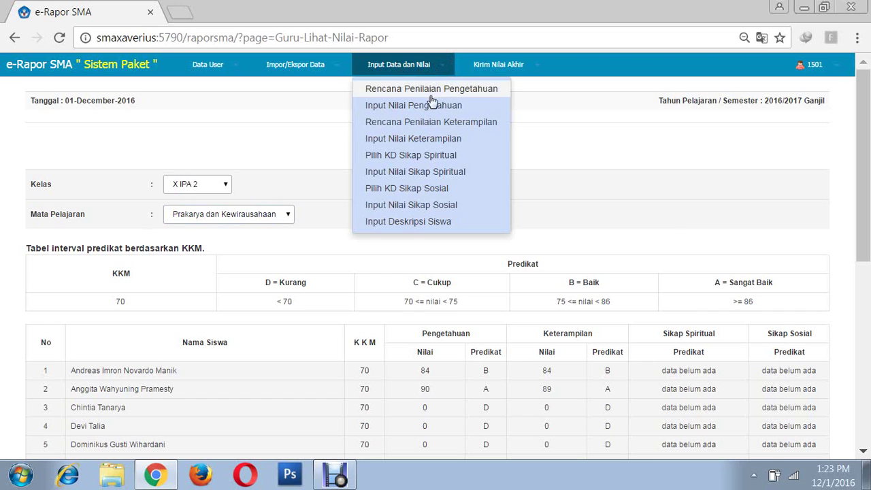
click(416, 158)
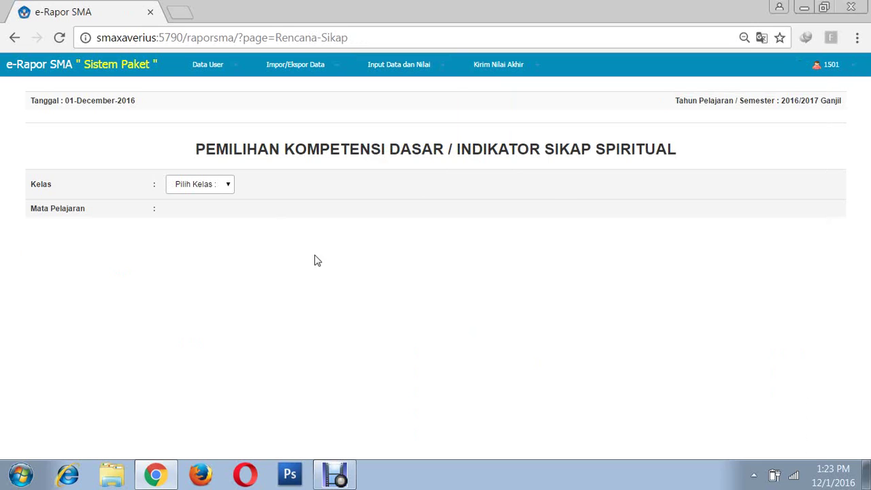
click(232, 191)
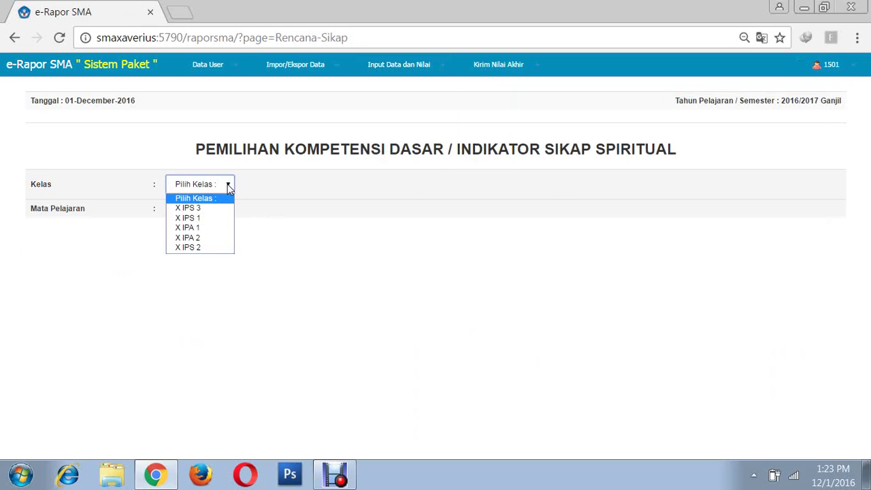
click(187, 239)
click(262, 217)
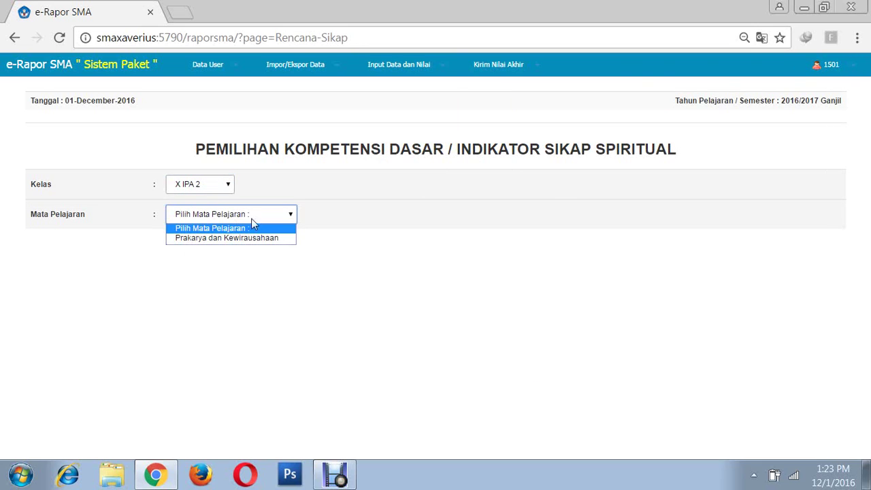
click(230, 238)
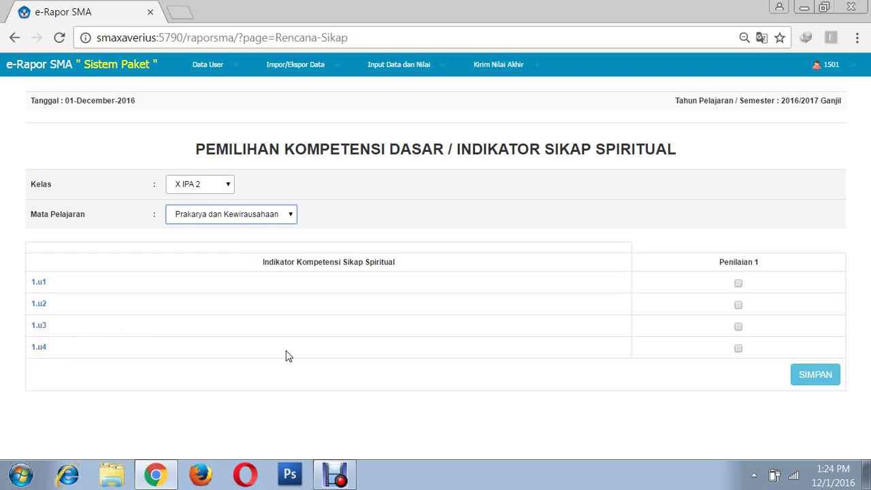
- Tick indicators 1.u3 and 1.u4 for Penilaian 1, completing 1.u1–1.u4, and save the plan
click(739, 349)
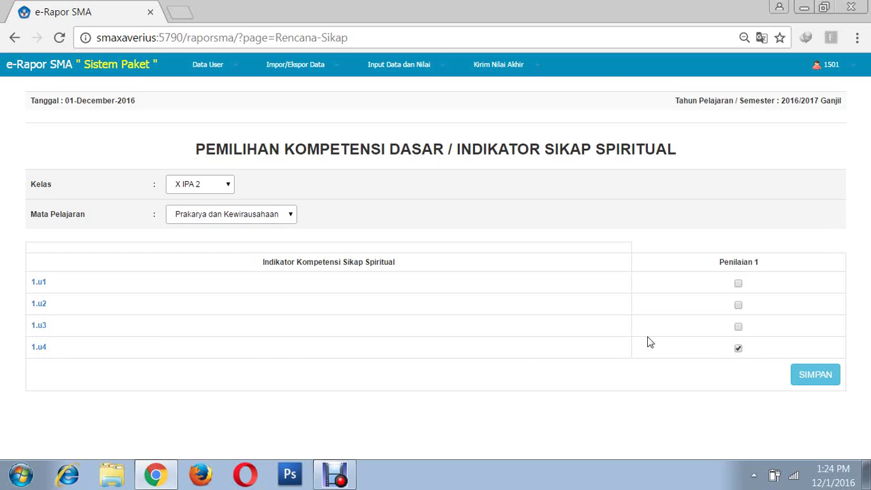
click(739, 327)
click(819, 380)
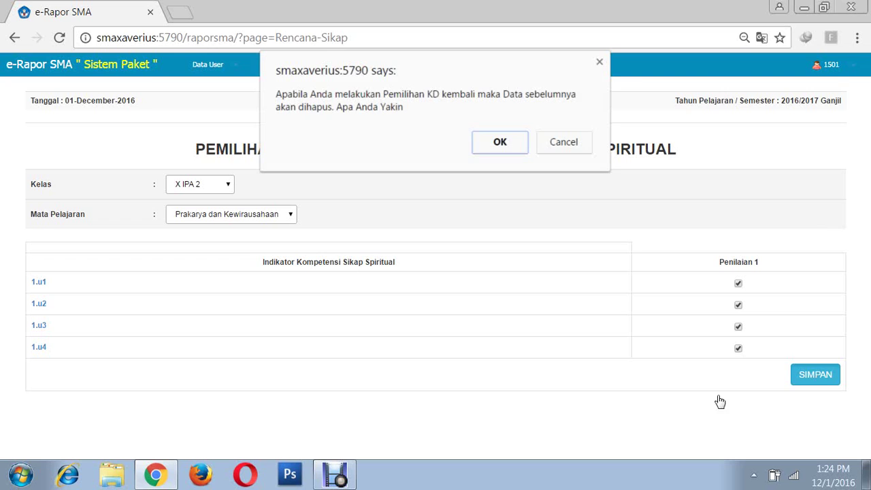
click(499, 145)
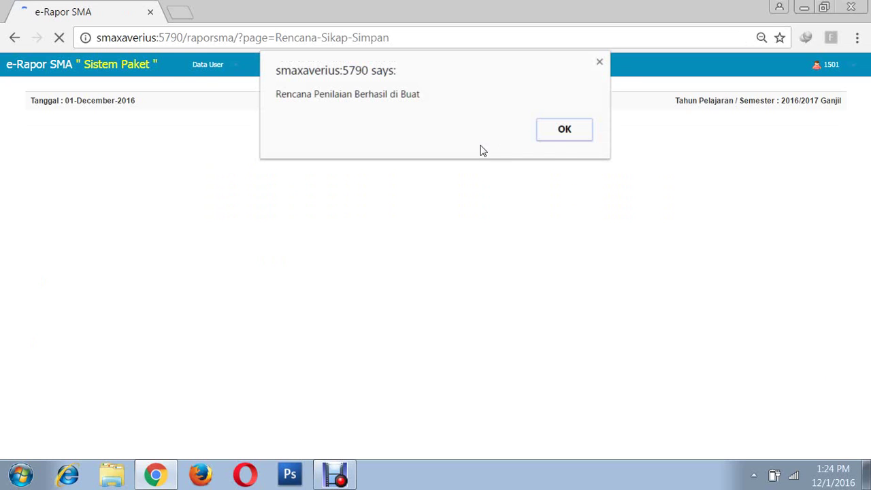
click(578, 134)
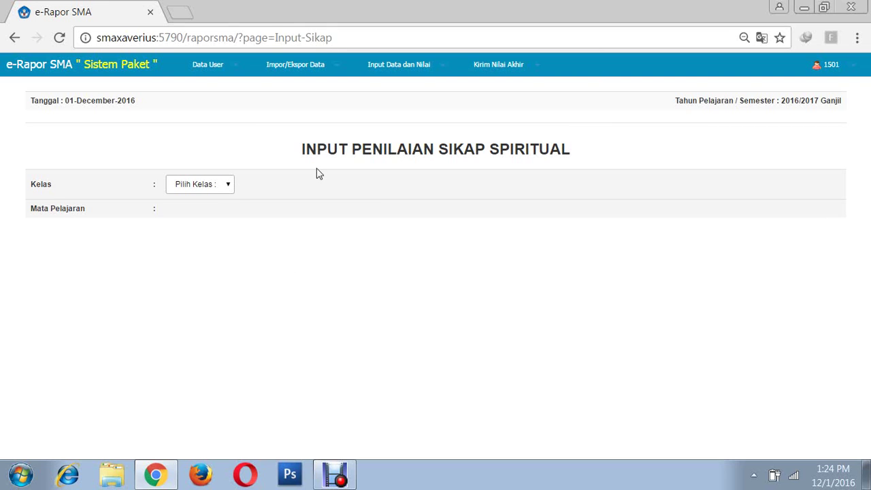
- Load X IPA 2 Prakarya and give row 1 Sangat Baik on 1.u1 and 1.u3, Baik on 1.u2
click(230, 189)
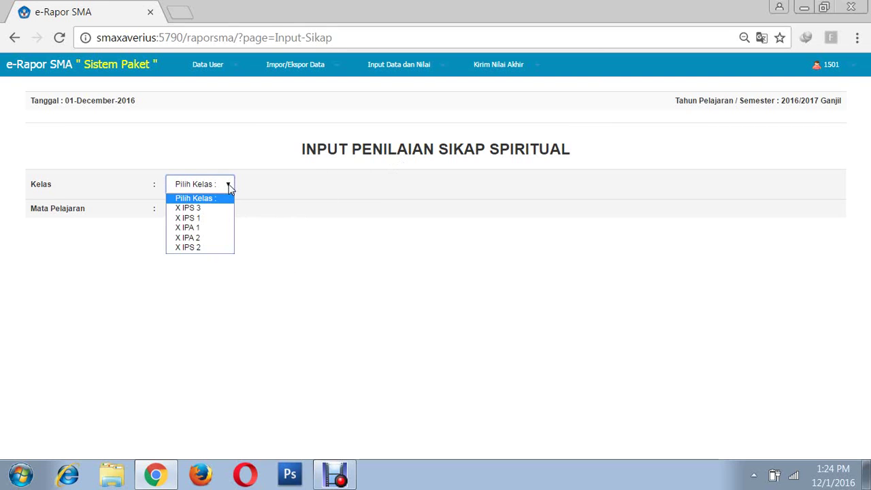
click(199, 239)
click(254, 218)
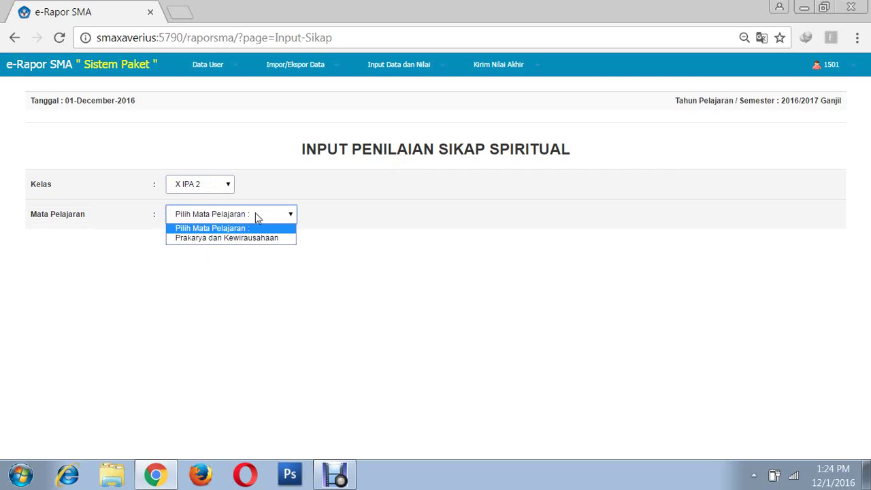
click(230, 239)
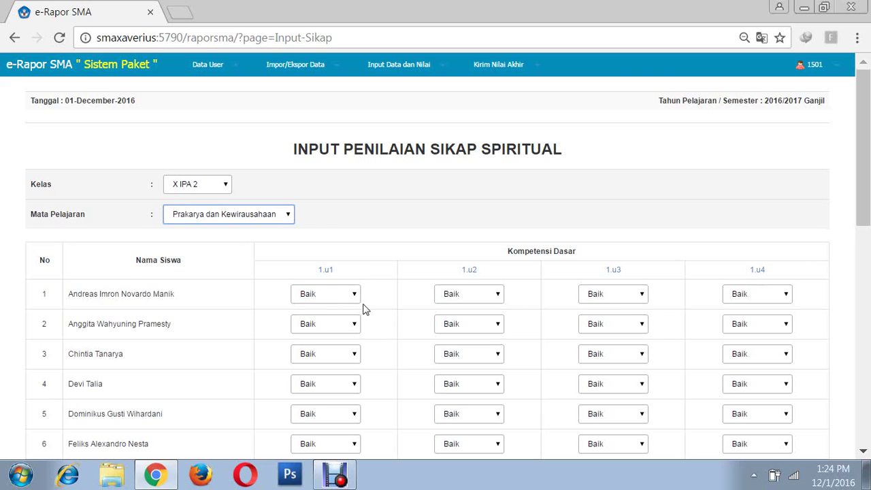
click(354, 295)
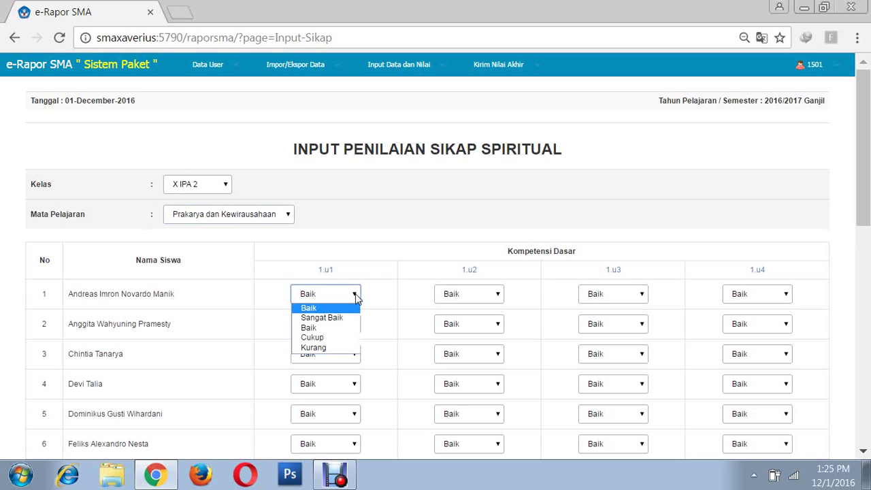
click(316, 321)
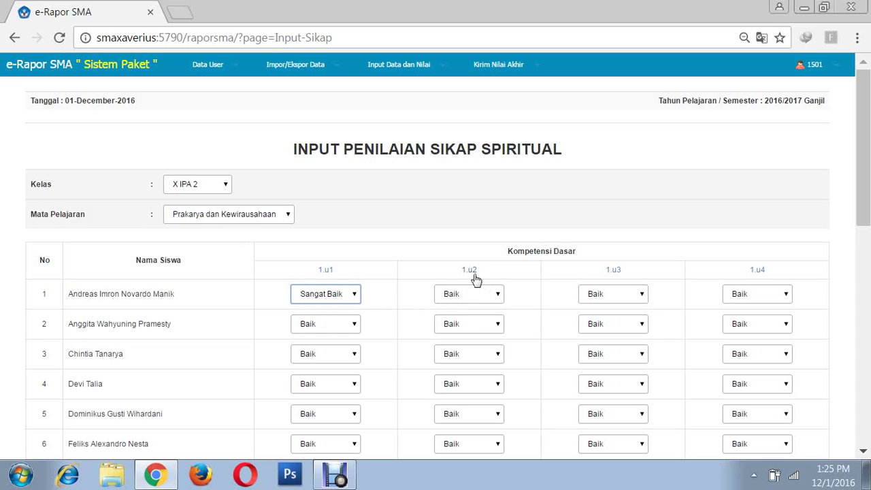
click(501, 299)
click(499, 297)
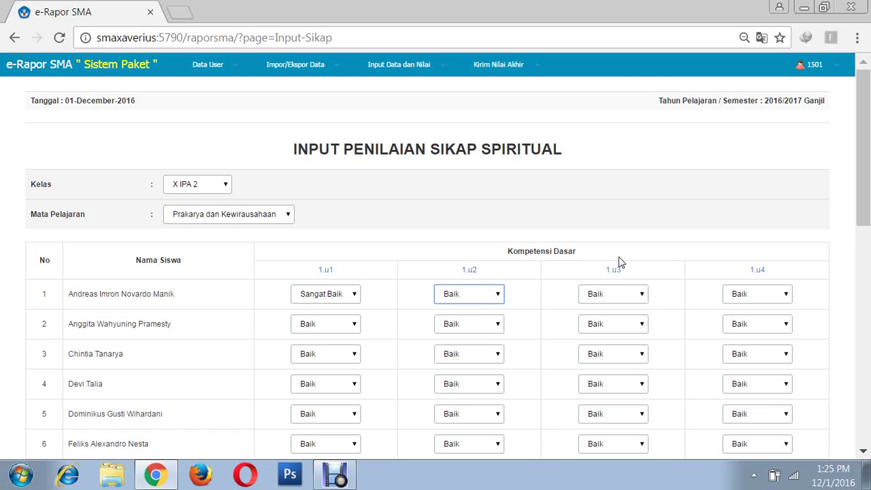
click(643, 294)
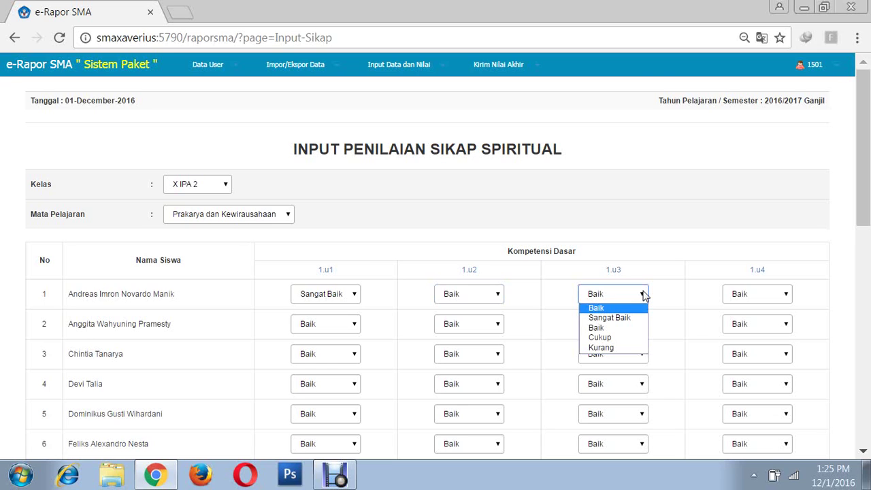
click(609, 318)
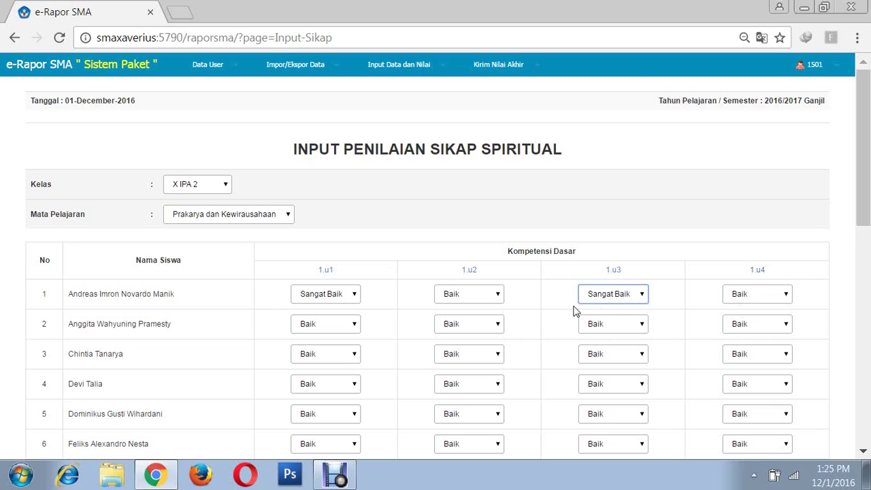
- Give row 2 Sangat Baik on 1.u2 and 1.u4, keeping Baik on 1.u3
click(498, 326)
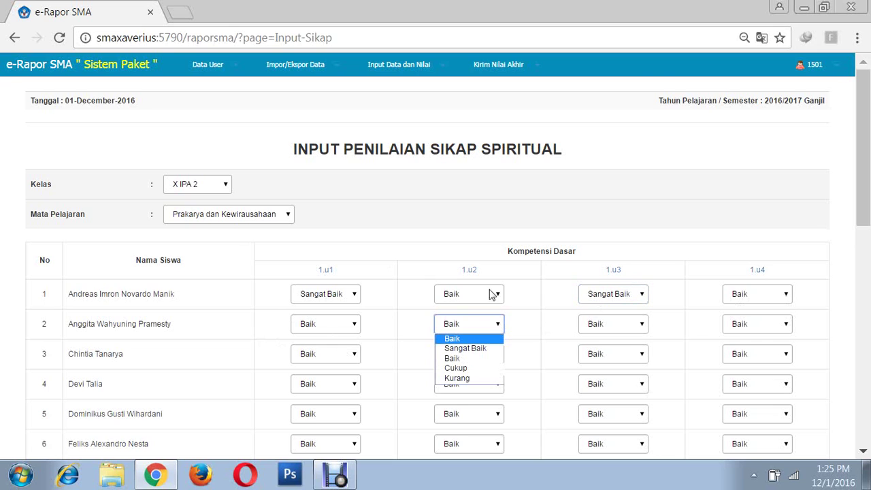
click(463, 348)
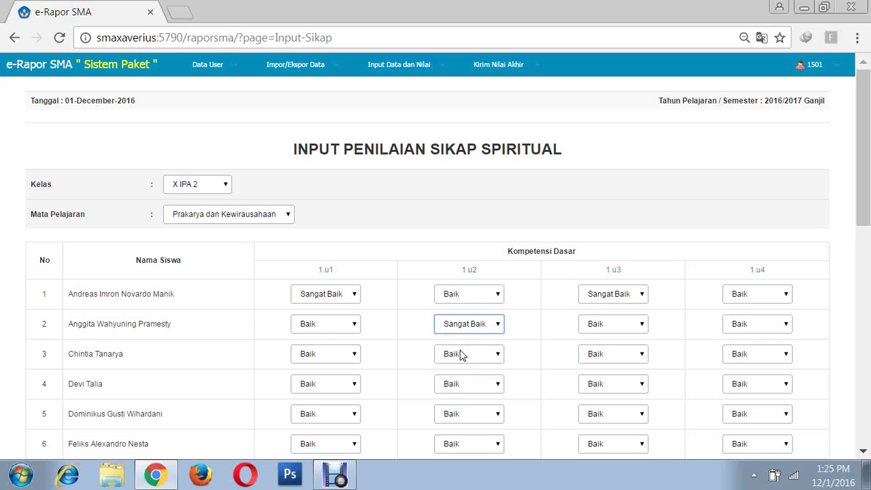
click(642, 325)
click(642, 325)
click(644, 327)
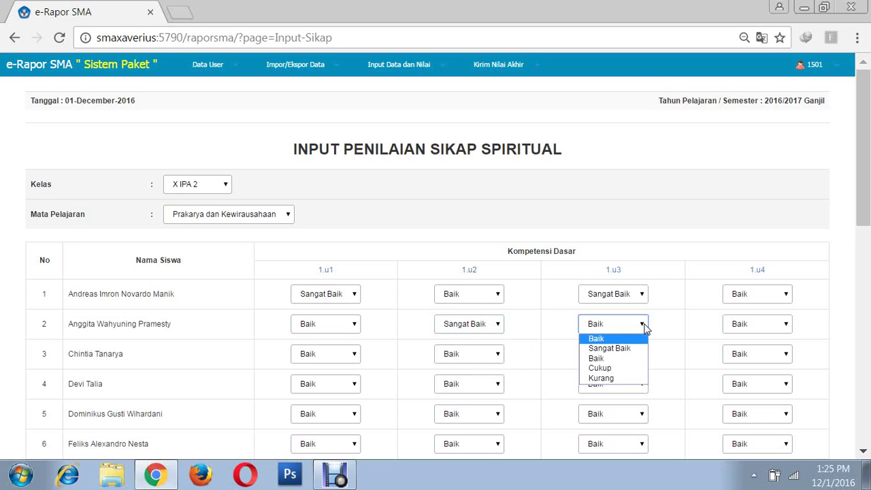
click(645, 327)
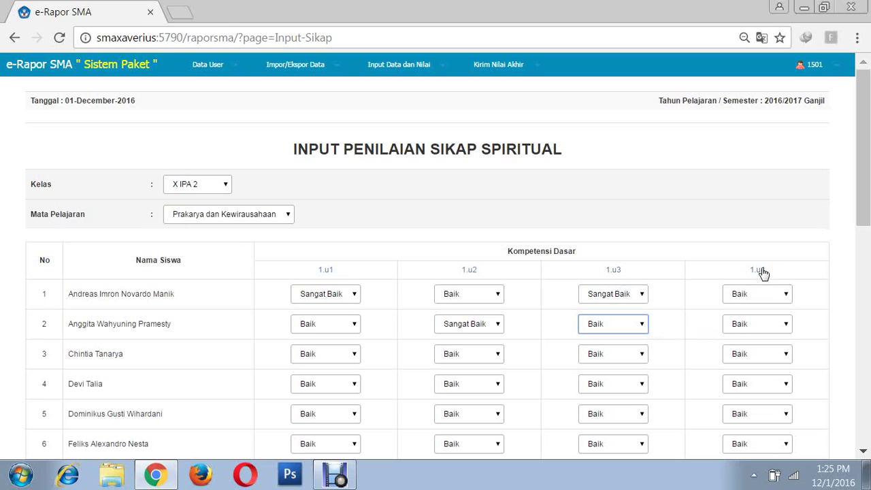
click(786, 326)
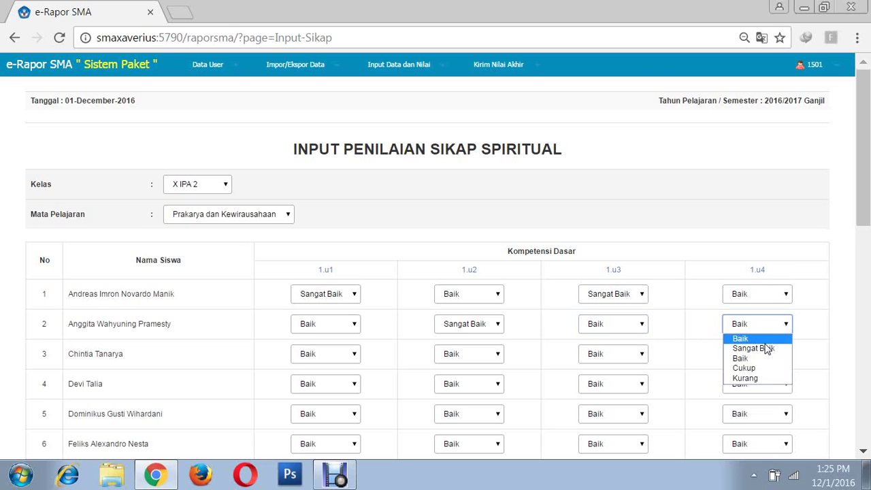
click(765, 349)
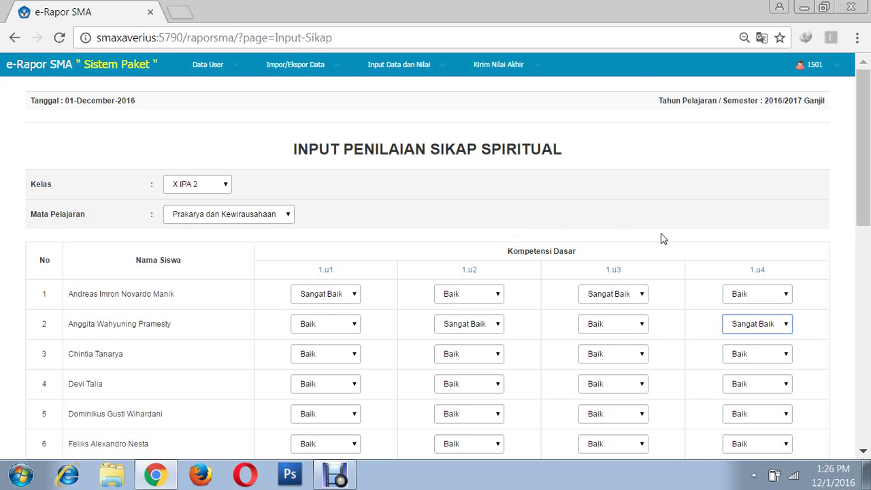
- Change row 1's 1.u1 predicate back to Baik and save the spiritual grades
click(355, 294)
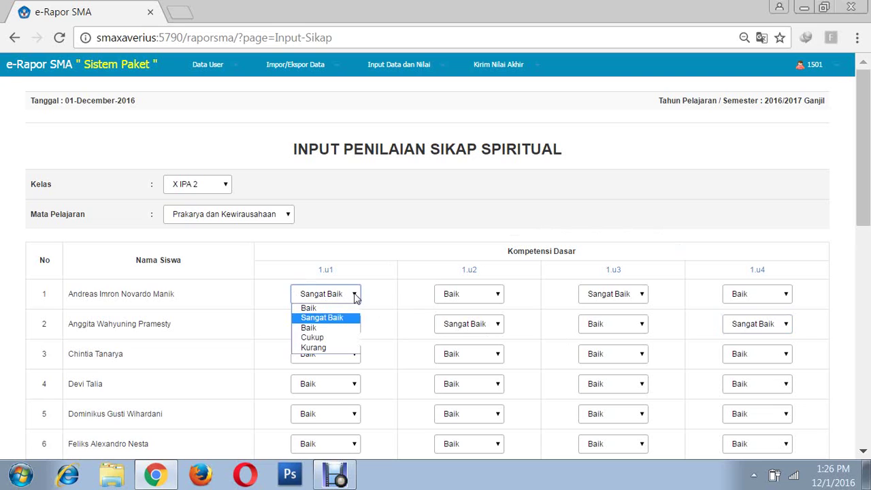
click(317, 337)
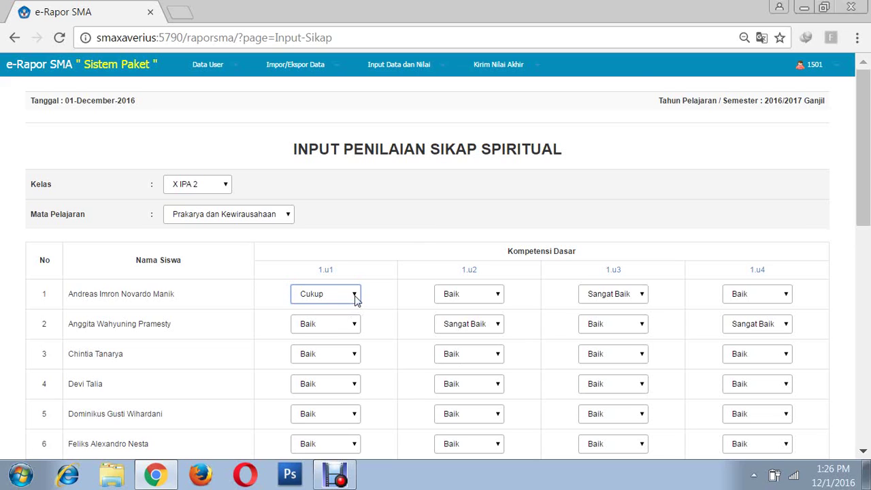
click(355, 299)
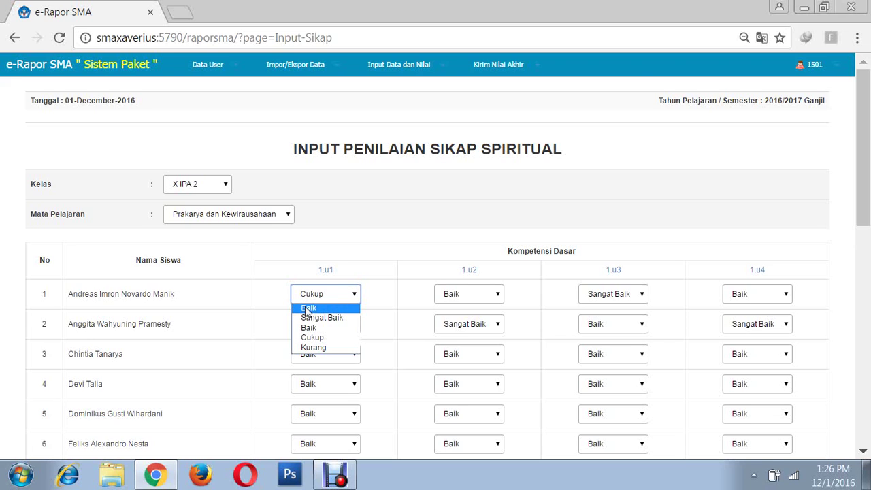
click(307, 308)
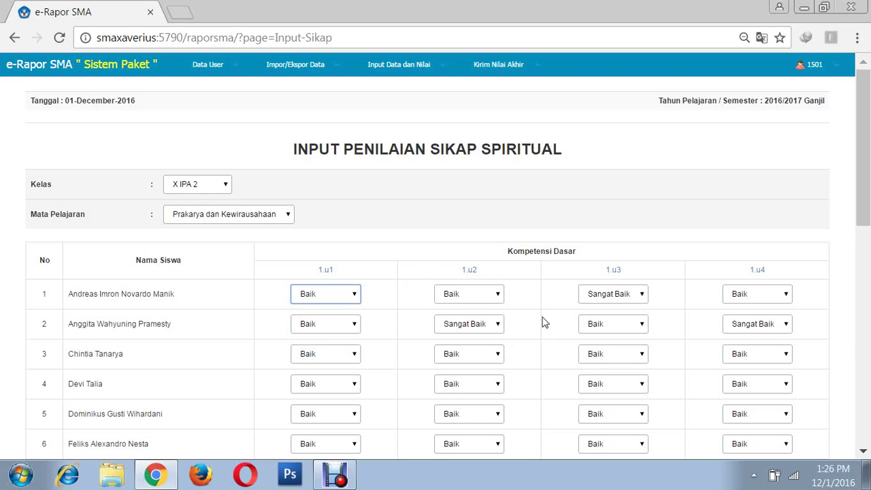
scroll(565, 304, down, 10)
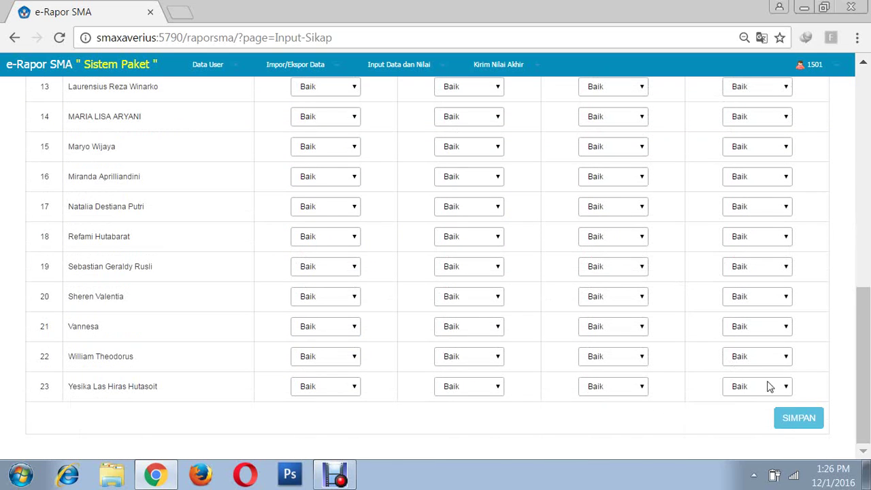
click(797, 421)
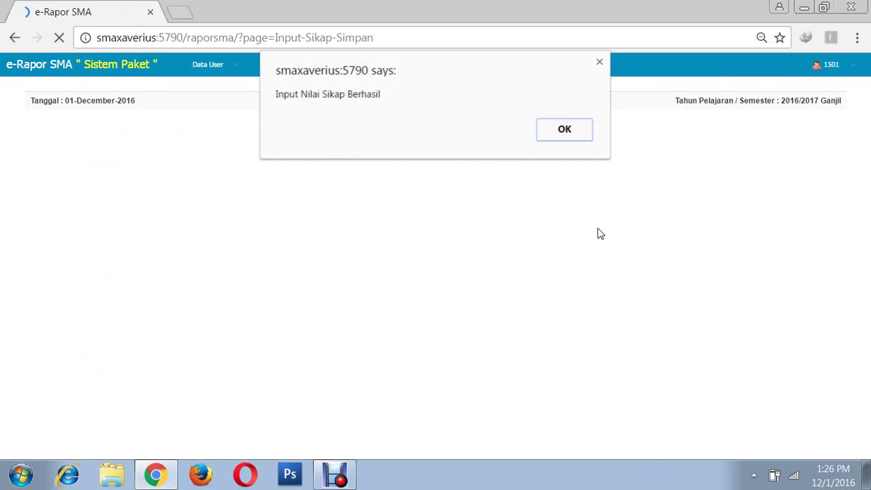
click(563, 131)
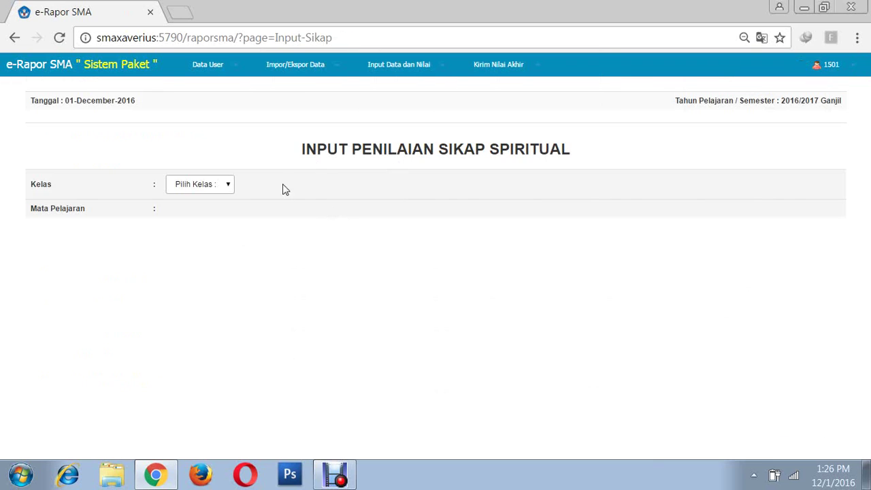
- Open the social attitude indicator selection for X IPA 2, Prakarya dan Kewirausahaan
click(441, 66)
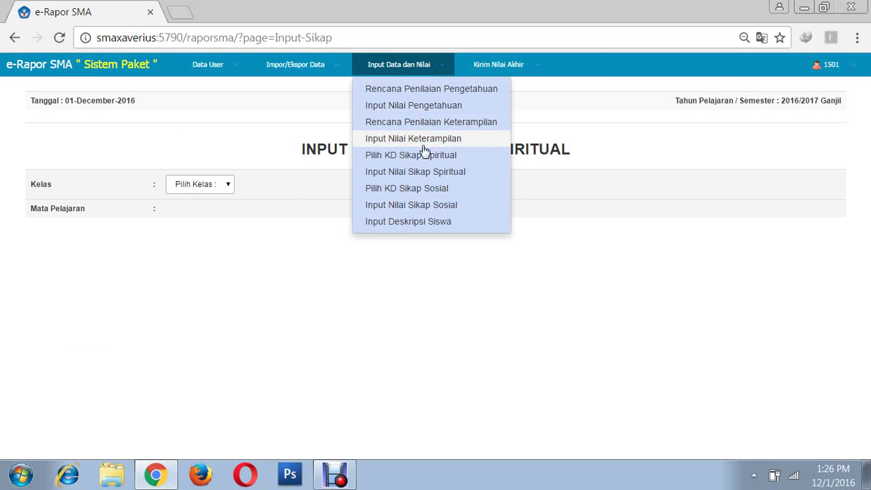
click(412, 188)
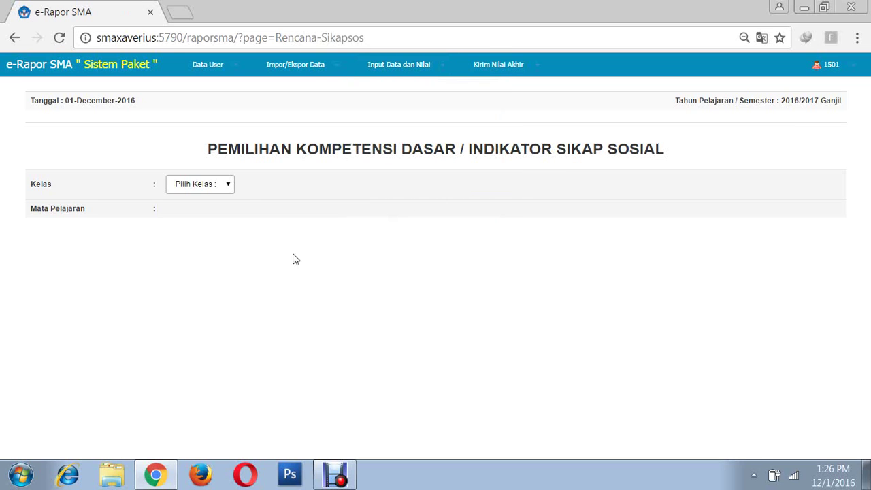
click(229, 186)
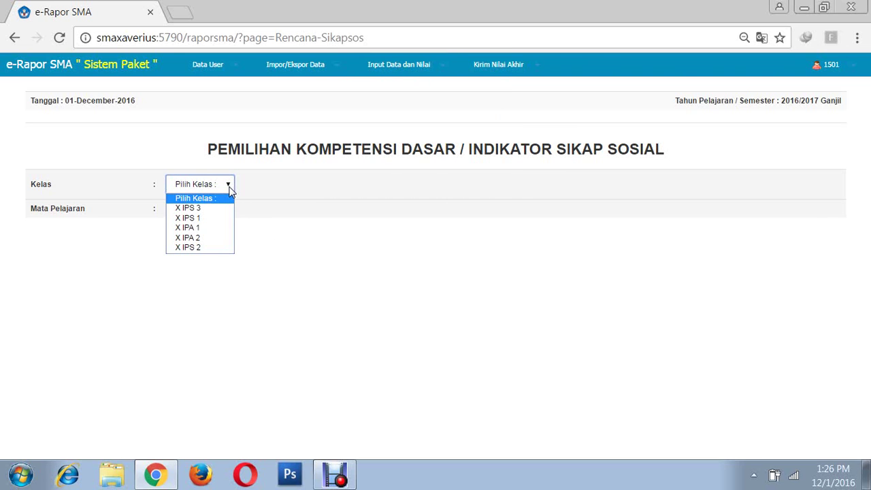
click(201, 238)
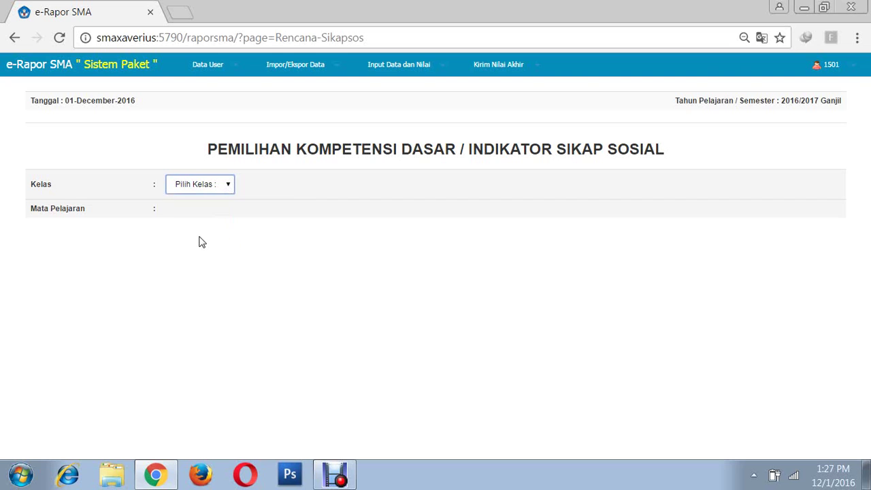
click(288, 214)
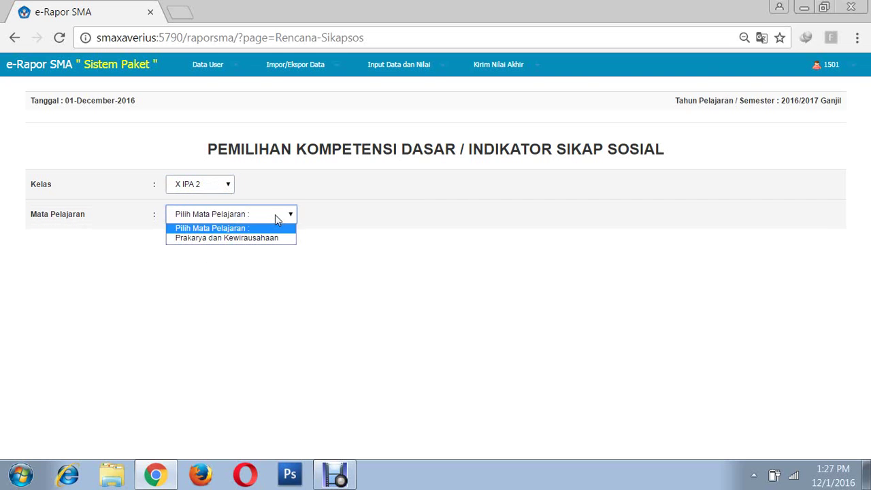
click(231, 241)
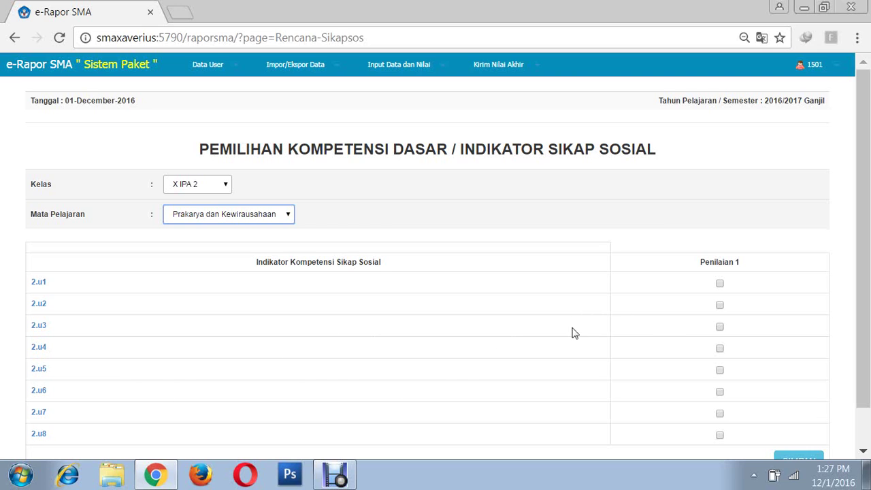
- Tick indicators 2.u1, 2.u2, 2.u3 and 2.u5 for Penilaian 1 and save
click(721, 284)
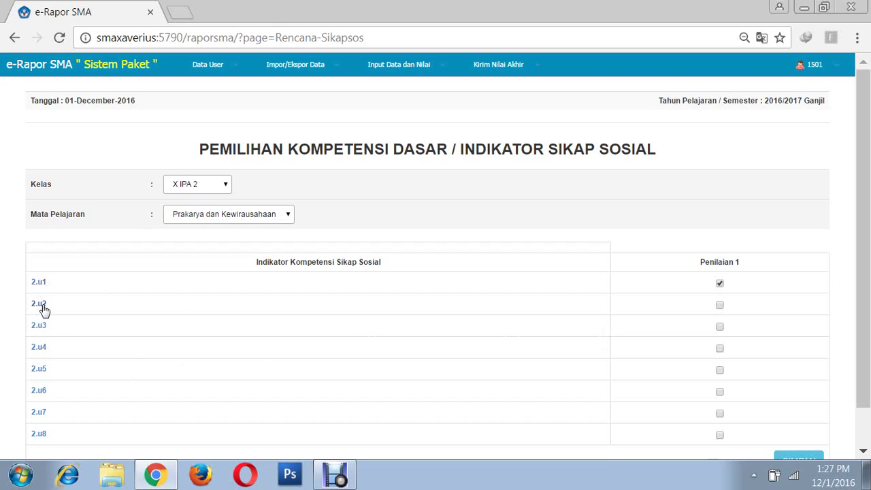
click(720, 306)
click(721, 327)
click(720, 371)
scroll(322, 330, down, 1)
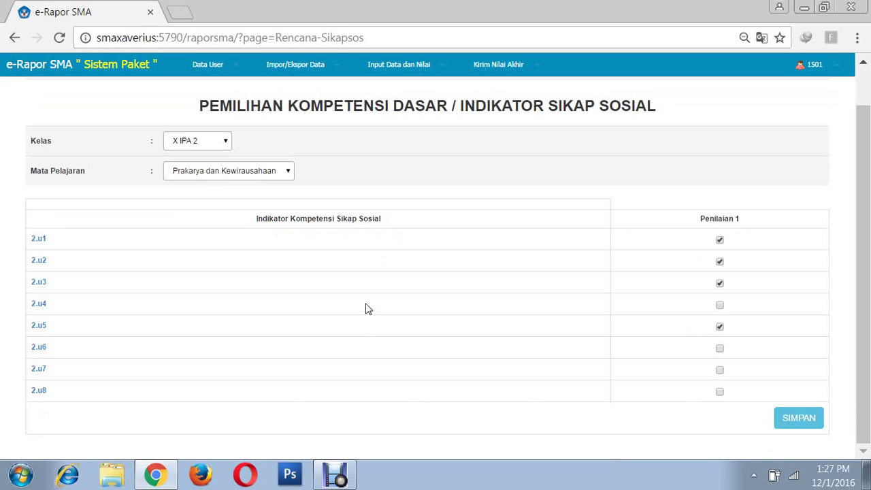
click(797, 433)
click(502, 145)
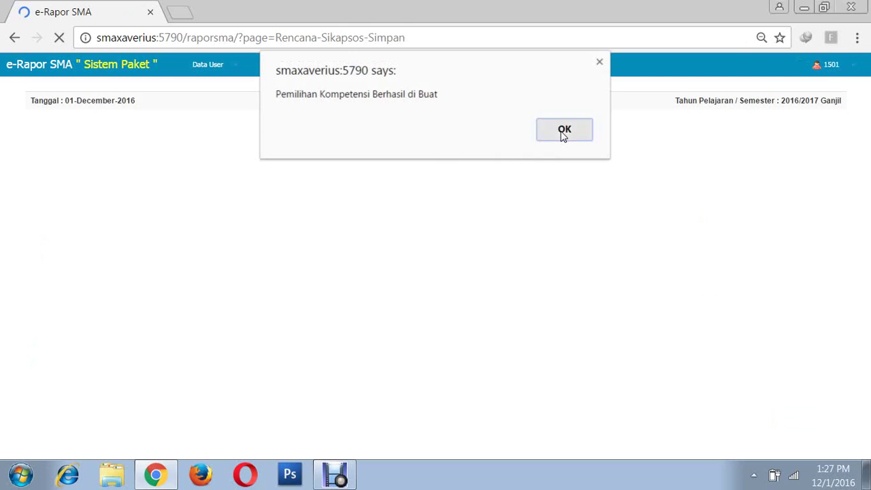
click(564, 132)
- Load X IPA 2 Prakarya students; on 2.u1 keep student 1 Baik, give student 2 Sangat Baik
click(223, 187)
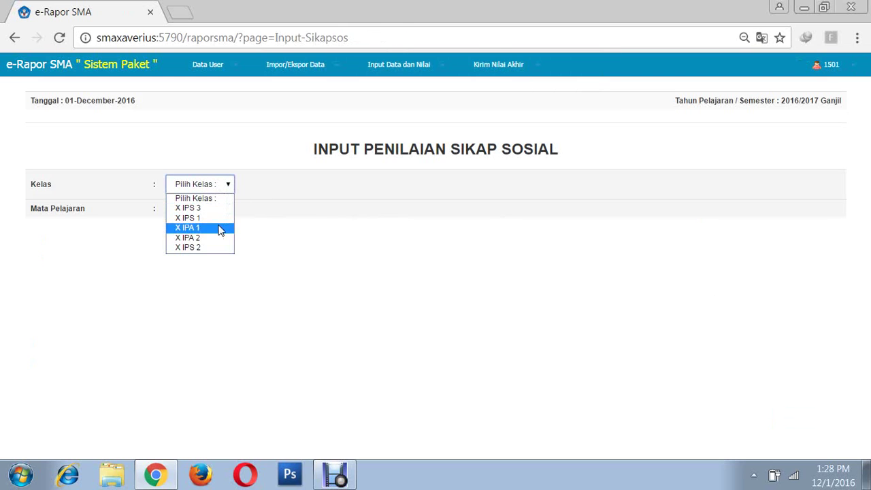
click(193, 240)
click(233, 217)
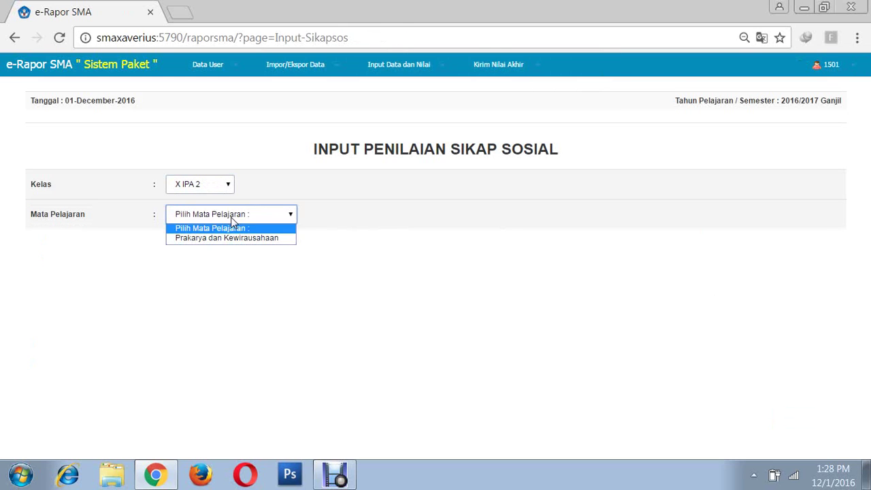
click(223, 246)
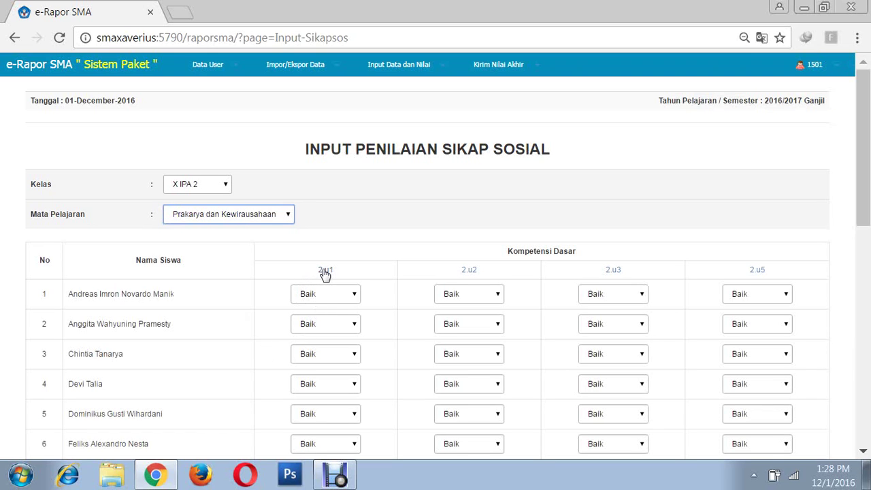
click(353, 296)
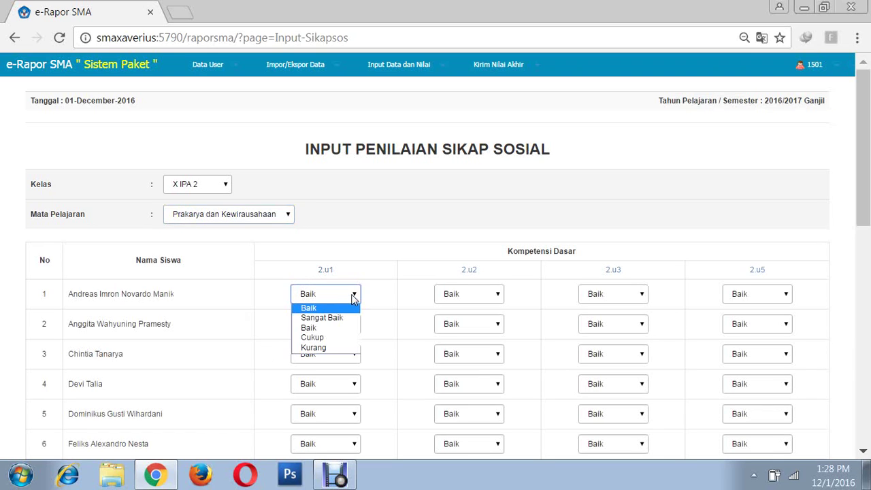
click(325, 308)
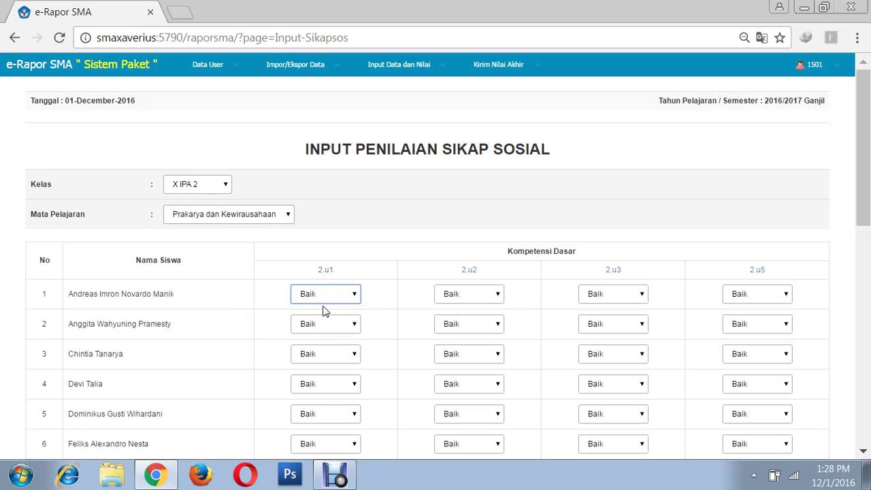
click(355, 326)
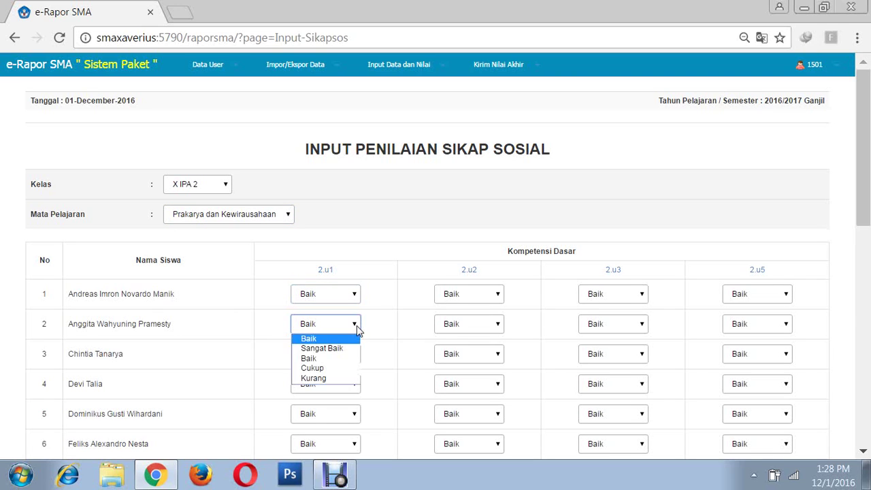
click(332, 348)
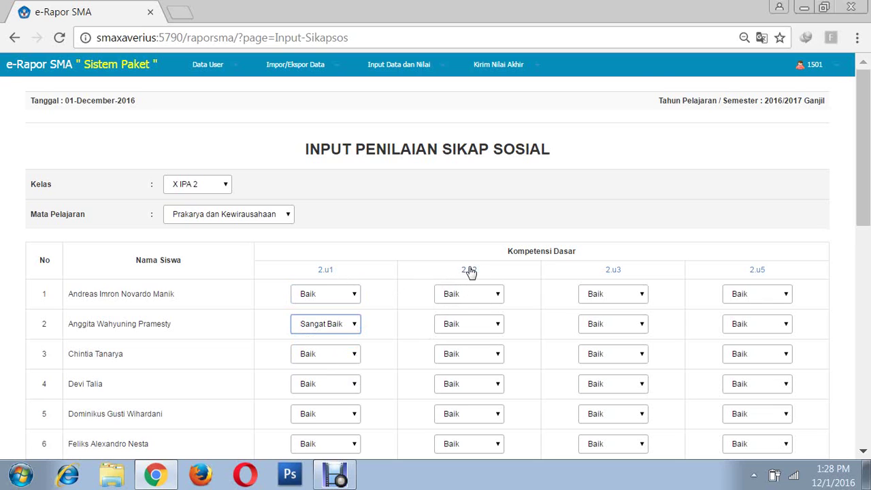
- Set student 1's 2.u2 to Cukup, keeping Baik for the other 2.u2 and 2.u3 grades
click(497, 295)
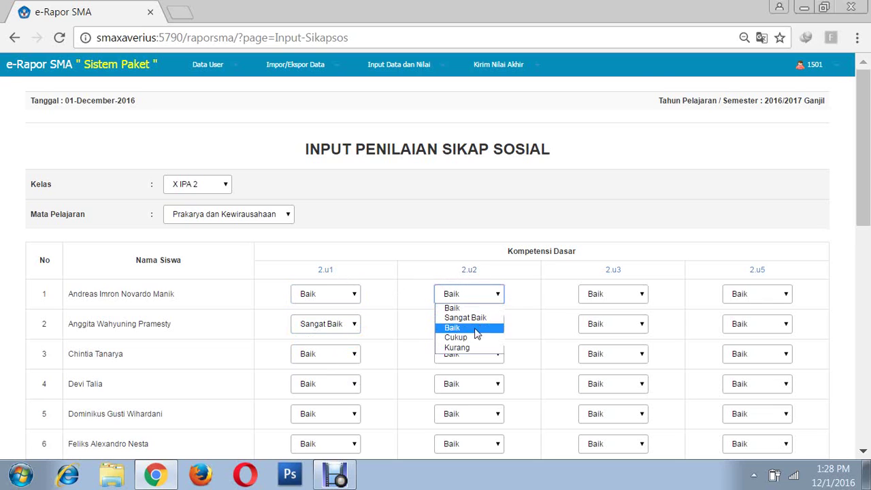
click(460, 338)
click(498, 325)
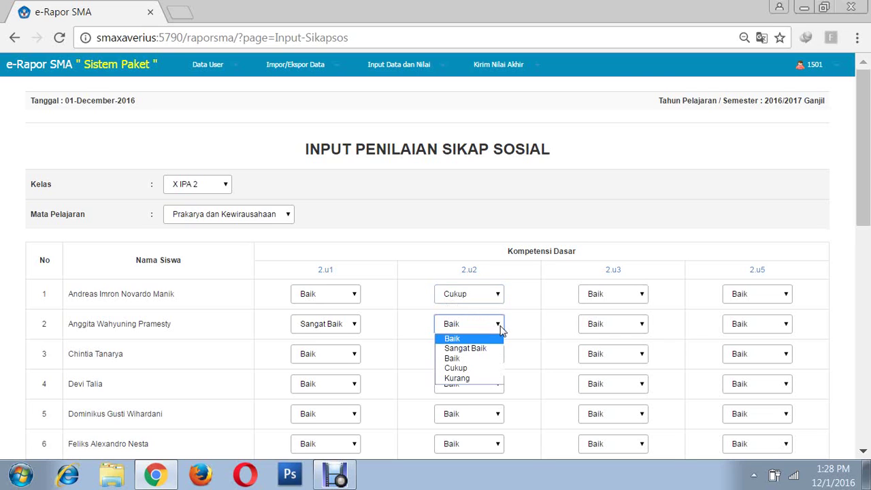
click(501, 329)
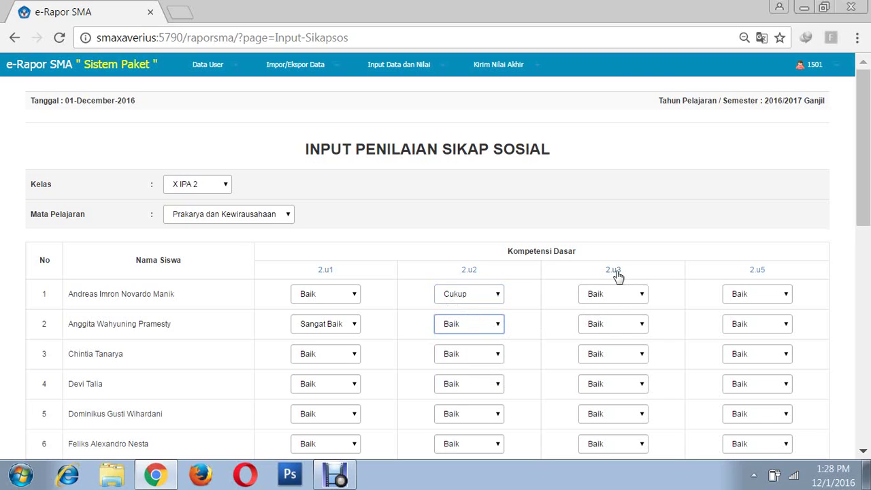
click(642, 295)
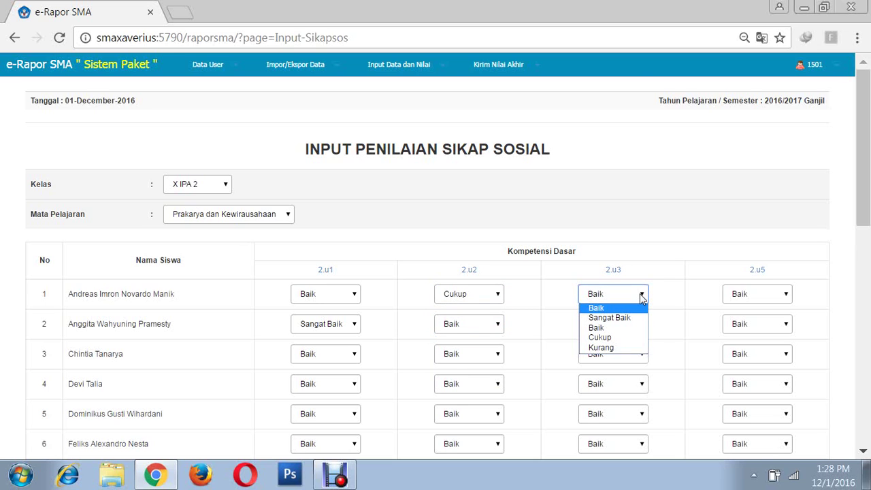
click(642, 295)
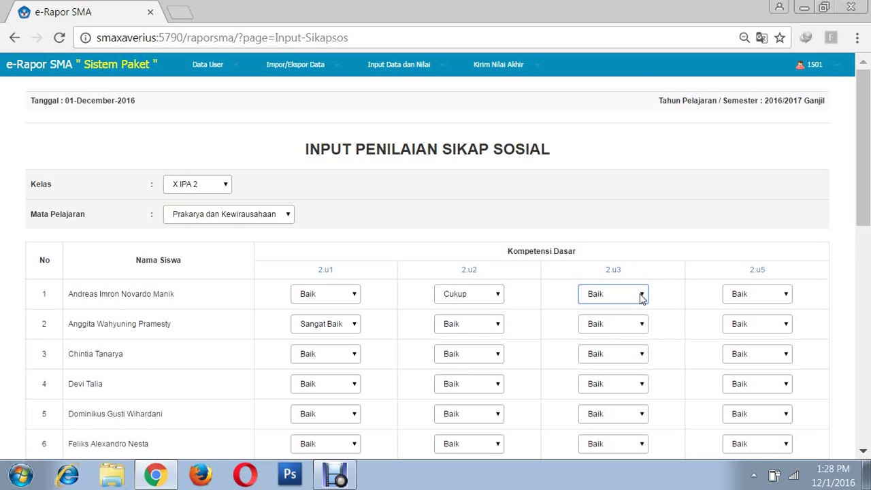
click(643, 327)
click(644, 328)
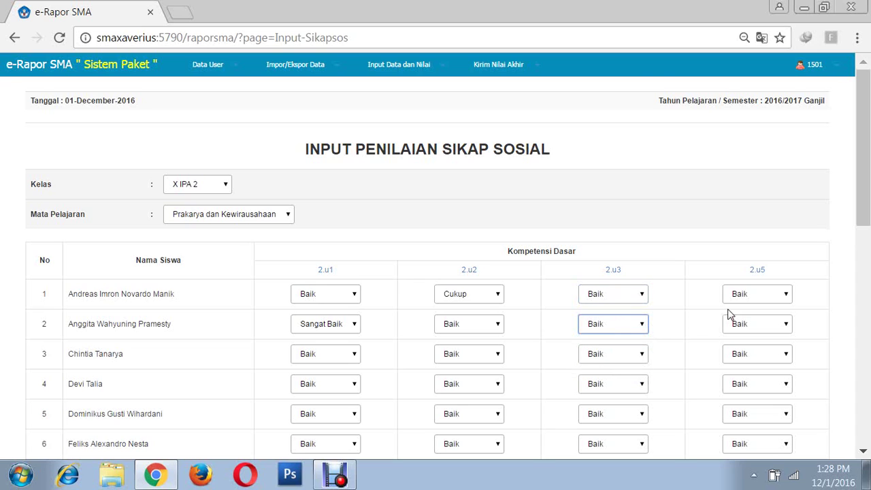
- Give student 2 Cukup on 2.u5, keep student 1 Baik, and save the social grades
click(788, 296)
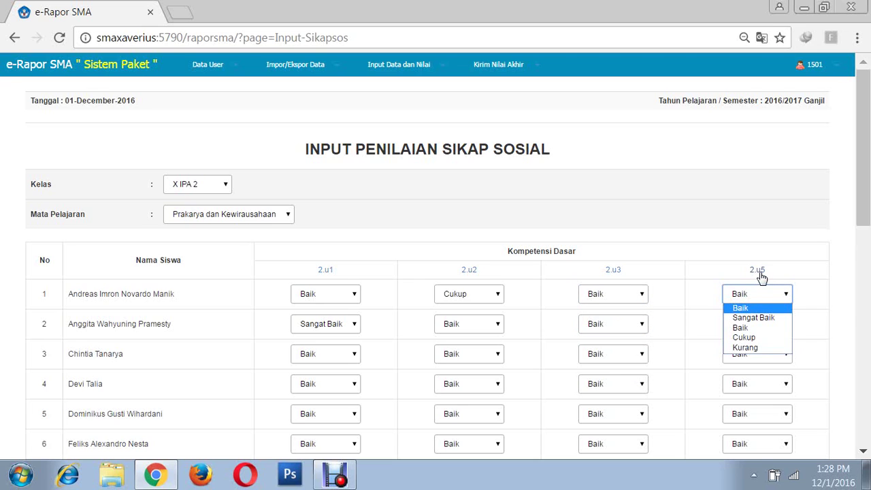
click(788, 297)
click(786, 325)
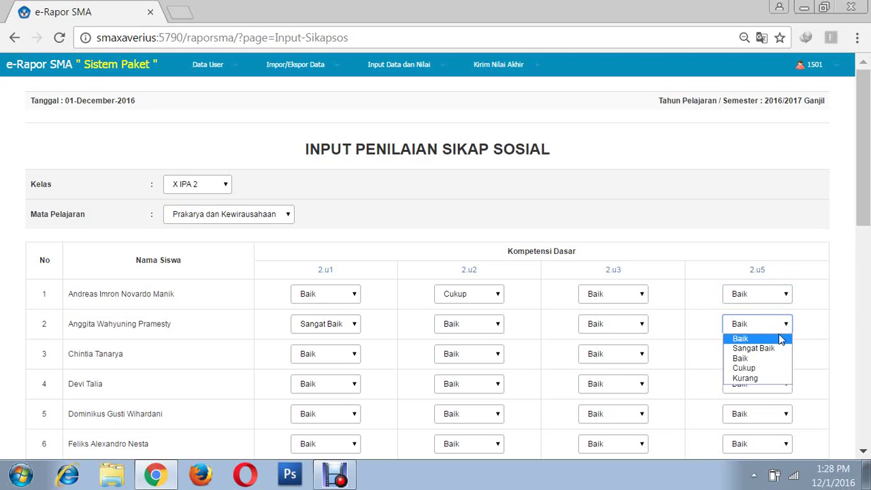
click(749, 369)
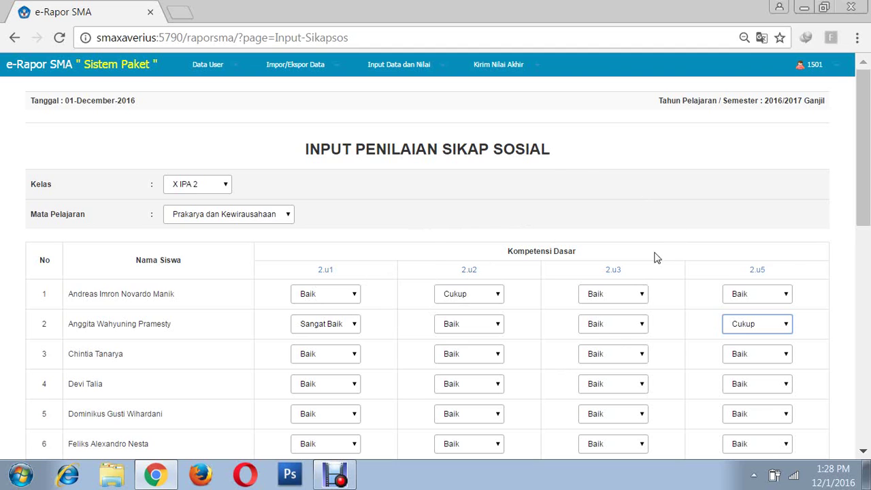
scroll(663, 236, down, 8)
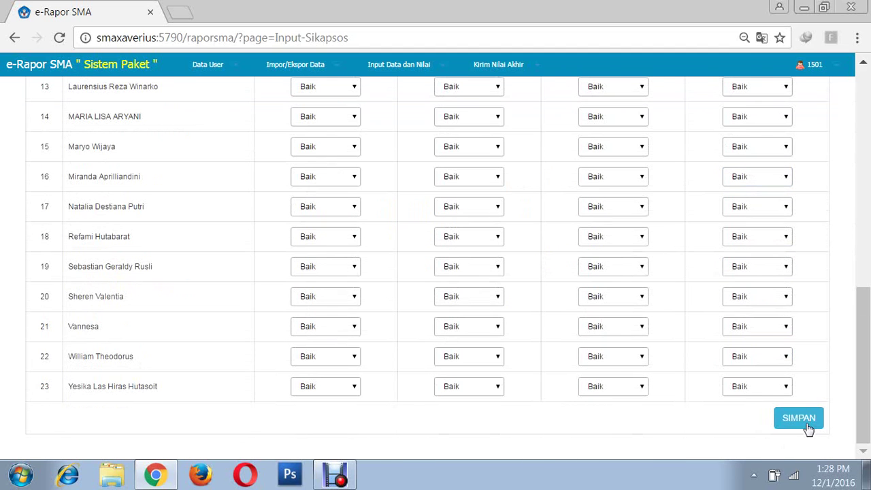
click(807, 423)
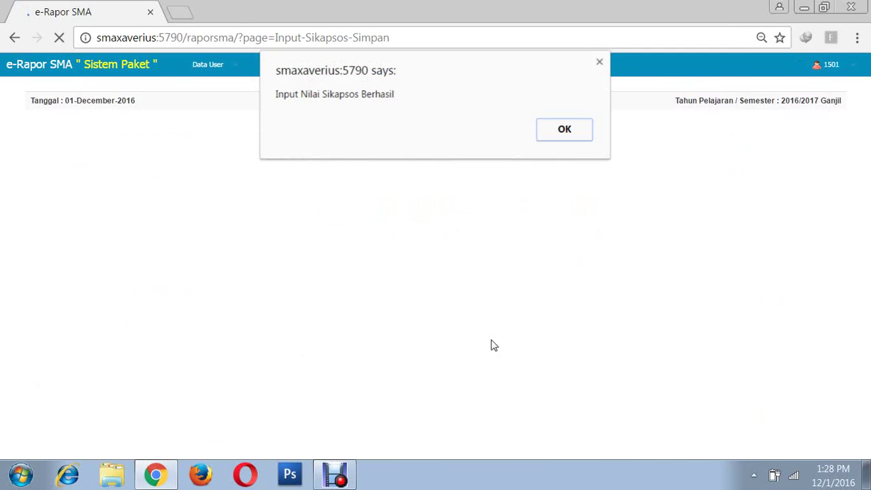
click(556, 138)
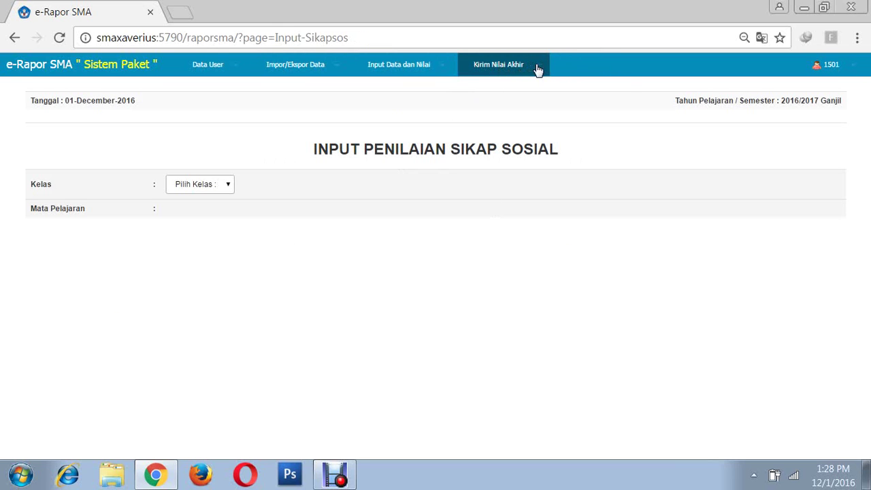
- Show the Lihat Nilai Akhir table for class X IPA 2, Prakarya dan Kewirausahaan
click(534, 66)
click(511, 89)
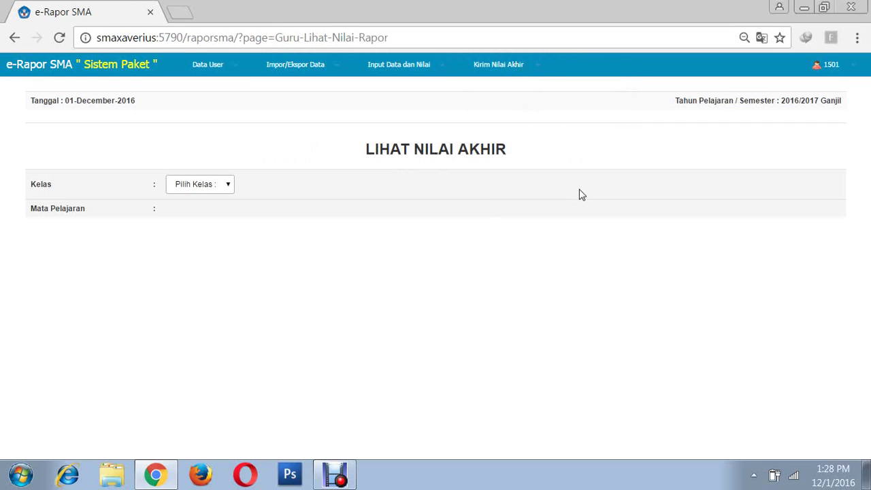
click(227, 184)
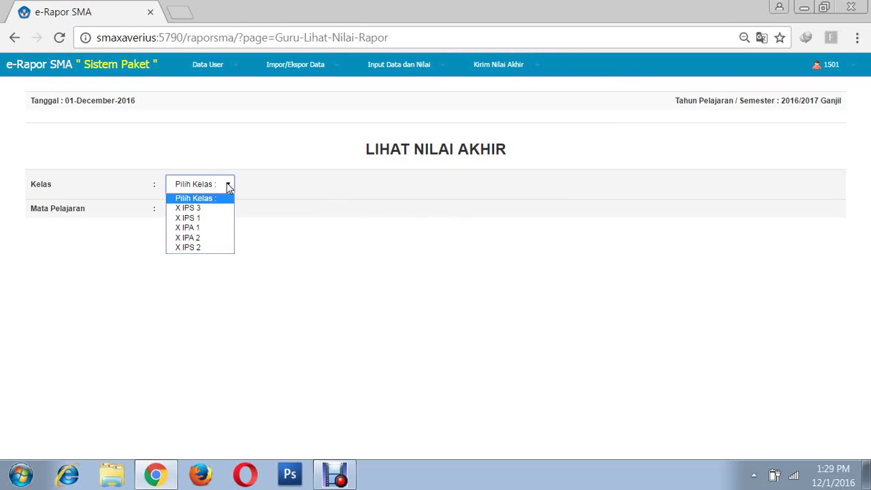
click(195, 236)
click(214, 215)
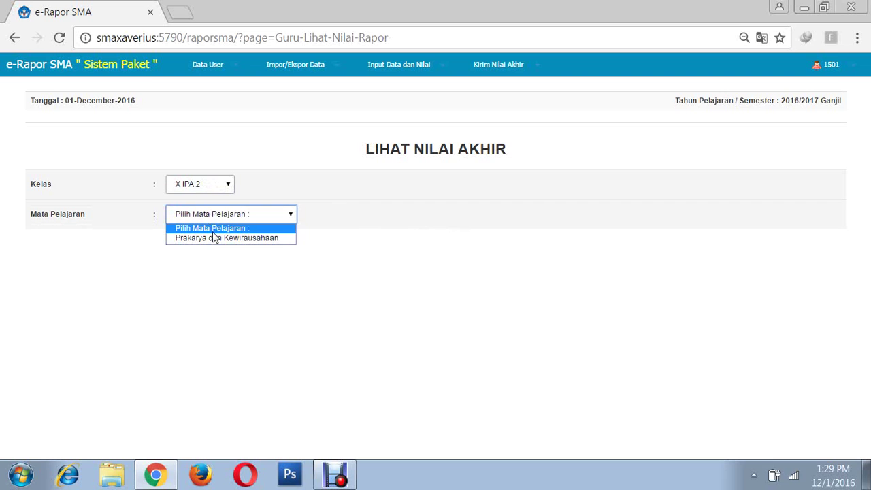
click(214, 237)
scroll(695, 406, down, 1)
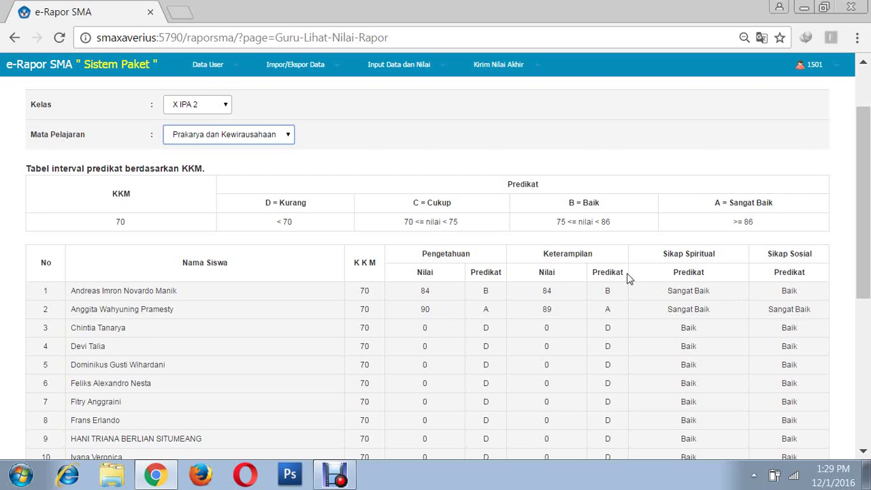
- Open Input Deskripsi Siswa for class X IPA 2 and subject Prakarya dan Kewirausahaan
scroll(626, 279, down, 2)
scroll(455, 253, up, 3)
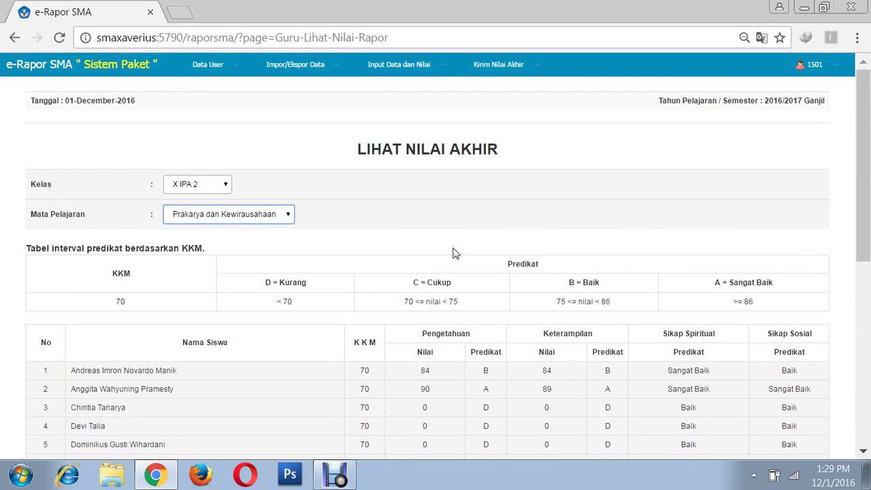
click(444, 71)
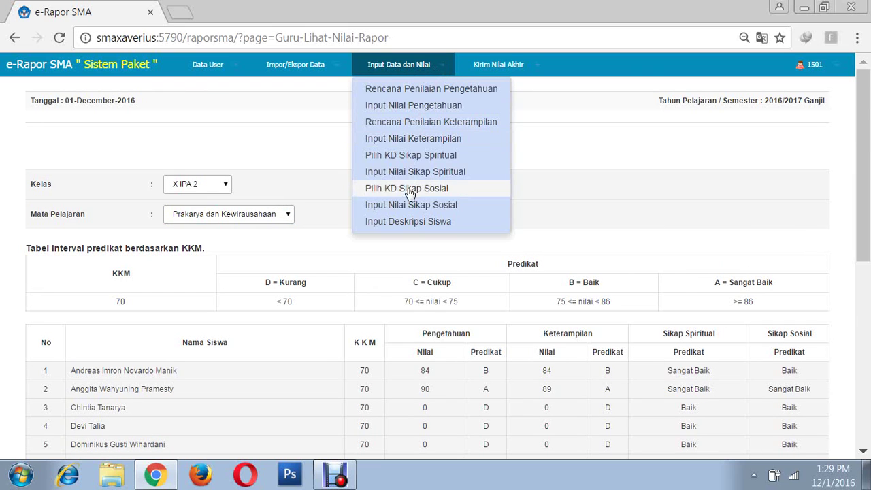
click(383, 224)
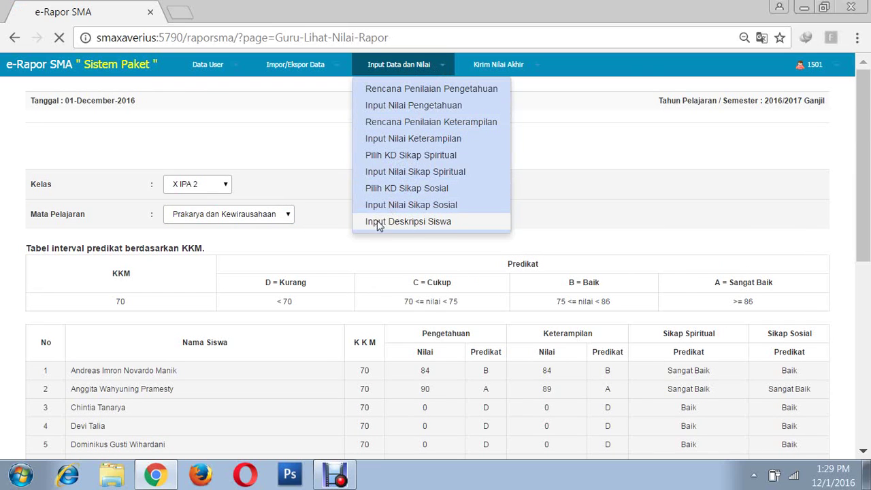
click(230, 186)
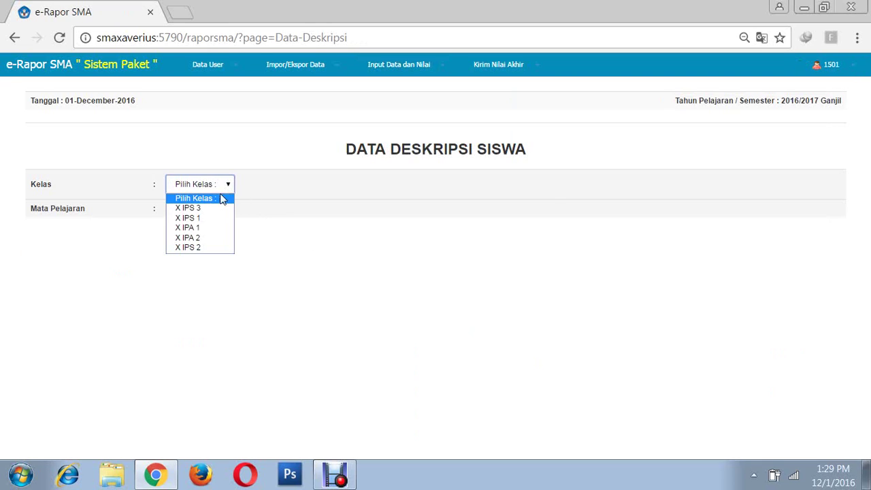
click(199, 240)
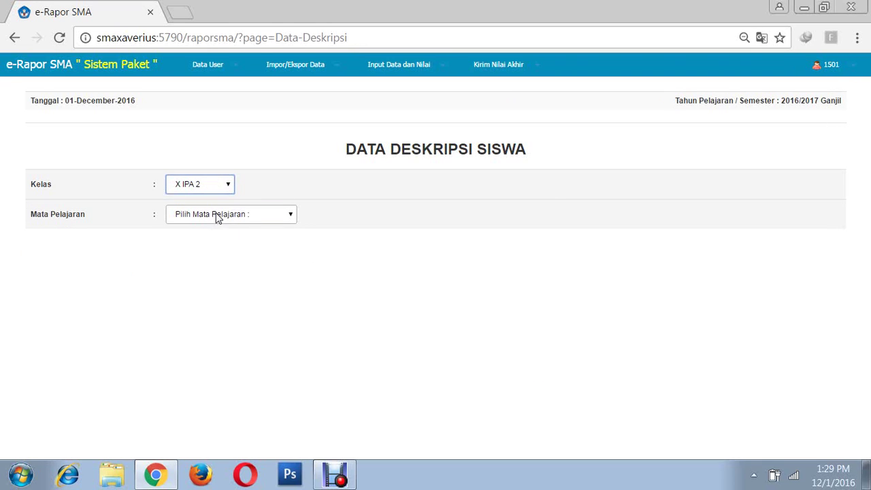
click(218, 217)
click(212, 240)
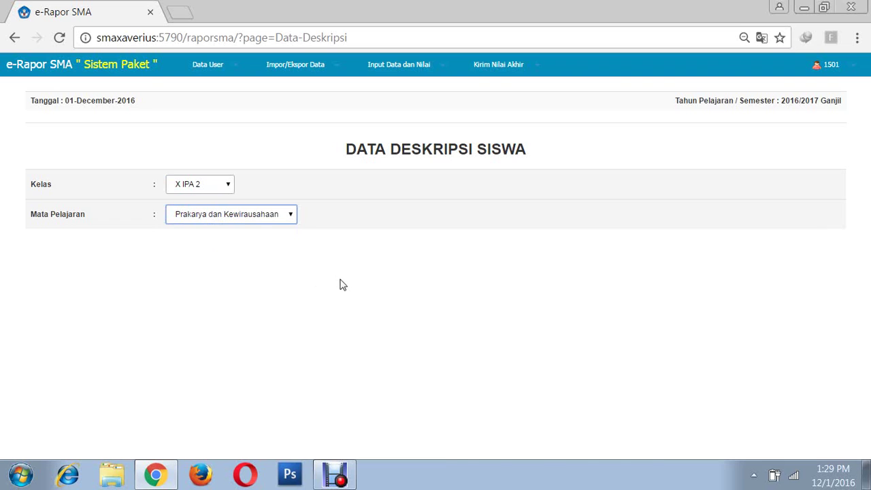
scroll(398, 340, down, 1)
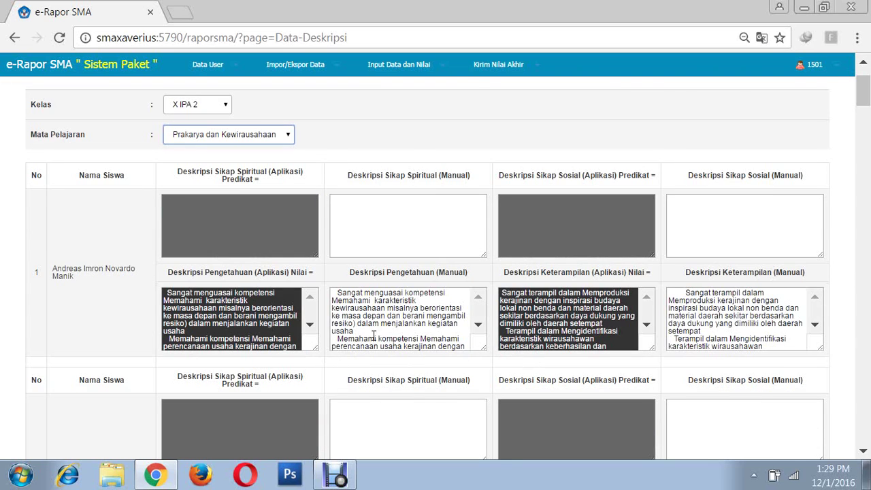
- Select and delete all existing text in student 1's Deskripsi Pengetahuan (Manual) box
scroll(374, 337, down, 2)
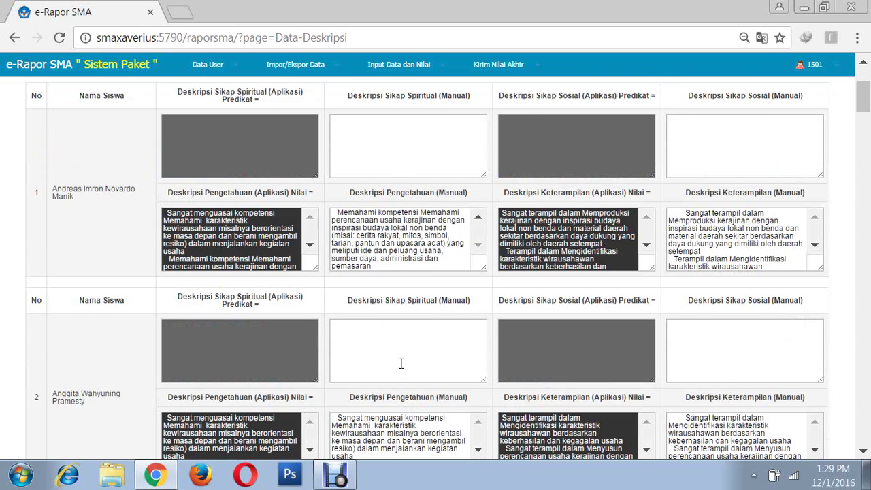
scroll(401, 364, down, 1)
scroll(352, 352, down, 1)
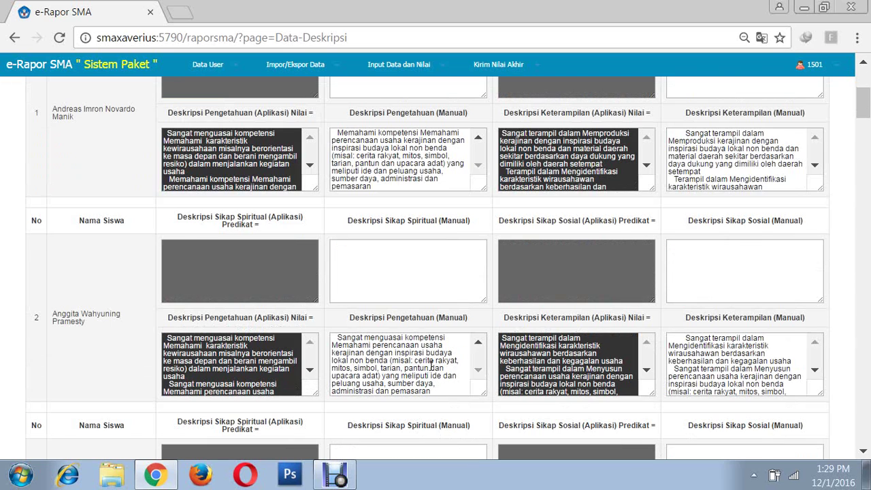
scroll(533, 348, down, 3)
scroll(507, 376, down, 1)
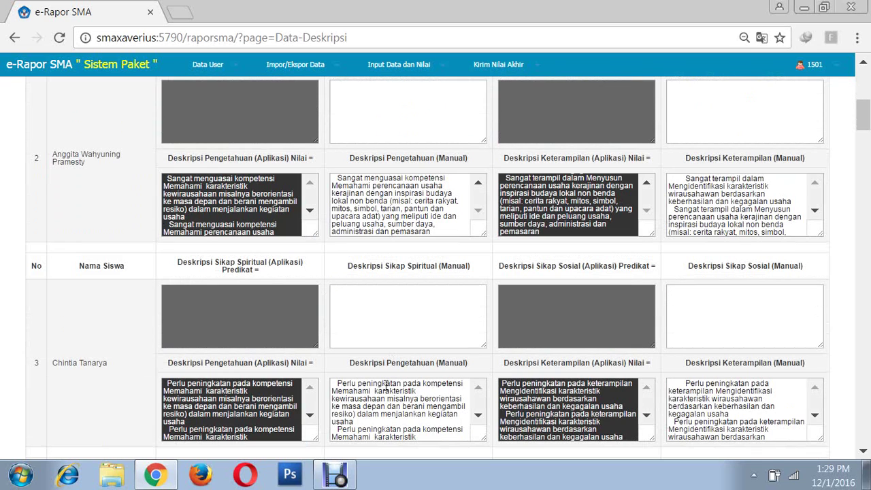
scroll(331, 364, up, 4)
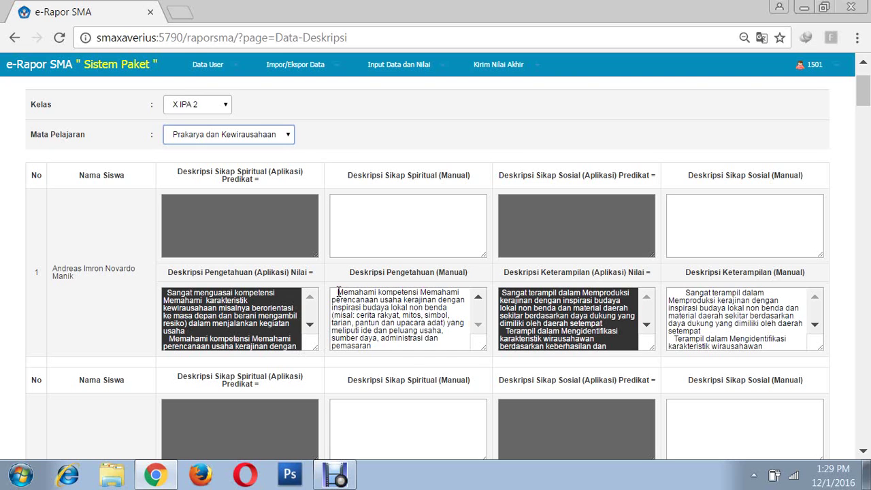
drag(338, 292, 452, 352)
scroll(427, 344, down, 2)
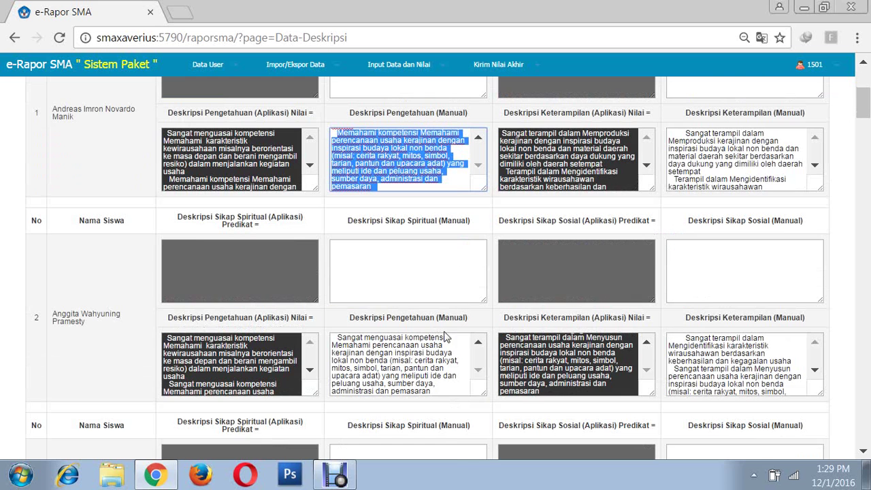
click(378, 157)
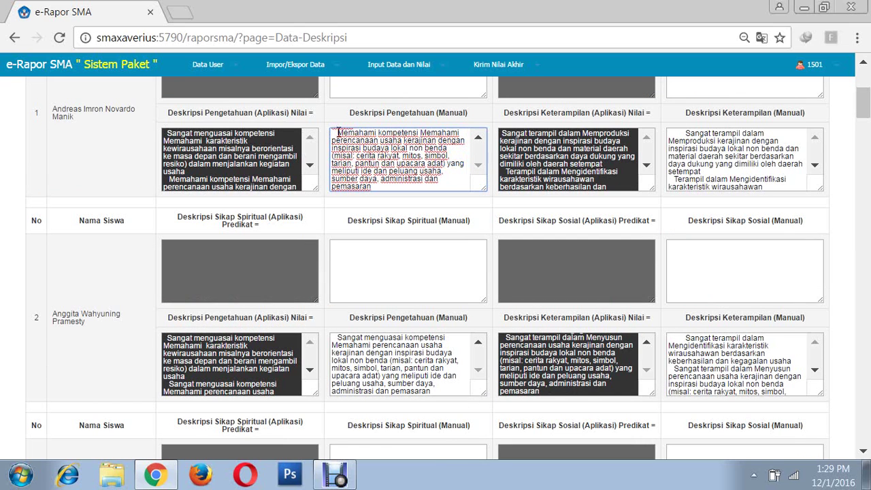
scroll(338, 133, up, 2)
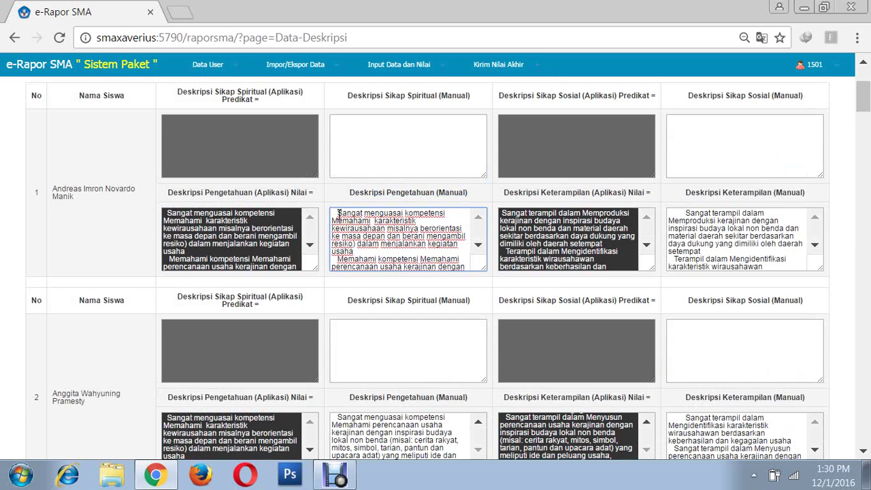
drag(338, 213, 439, 288)
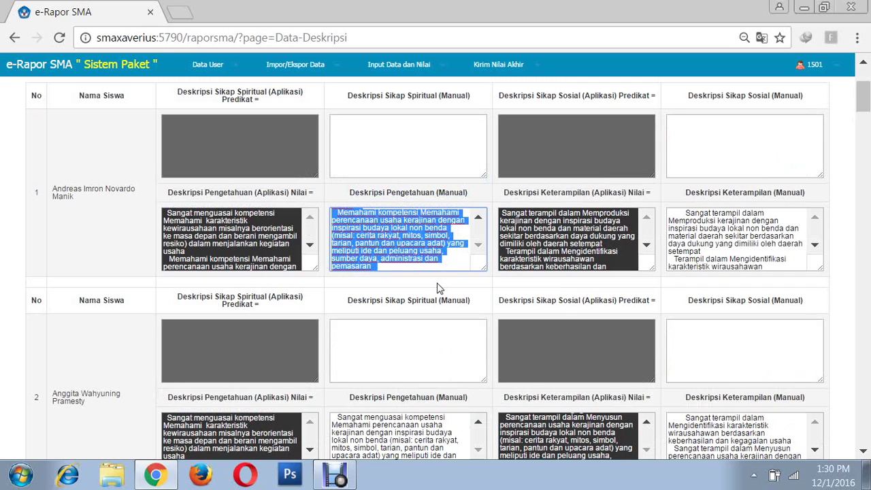
key(BackSpace)
scroll(388, 253, up, 2)
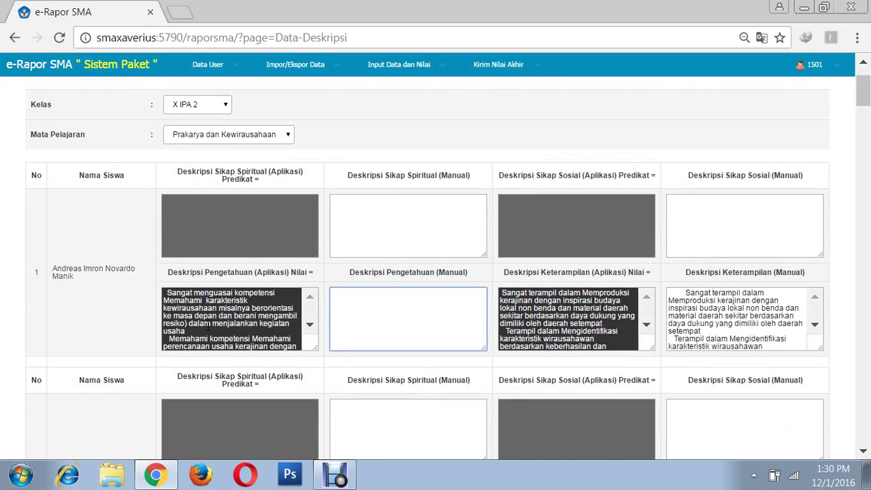
- Copy student 1's Pengetahuan (Aplikasi) description and paste it into the empty manual box
drag(165, 289, 299, 361)
right_click(225, 320)
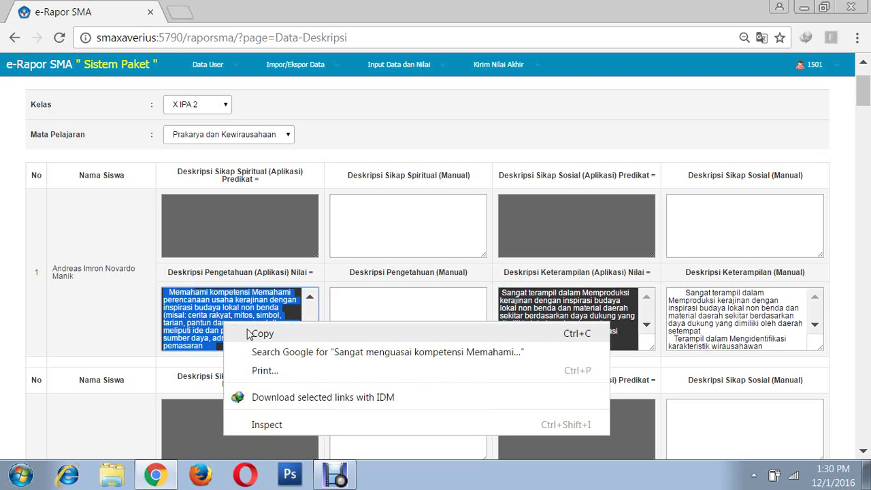
click(262, 334)
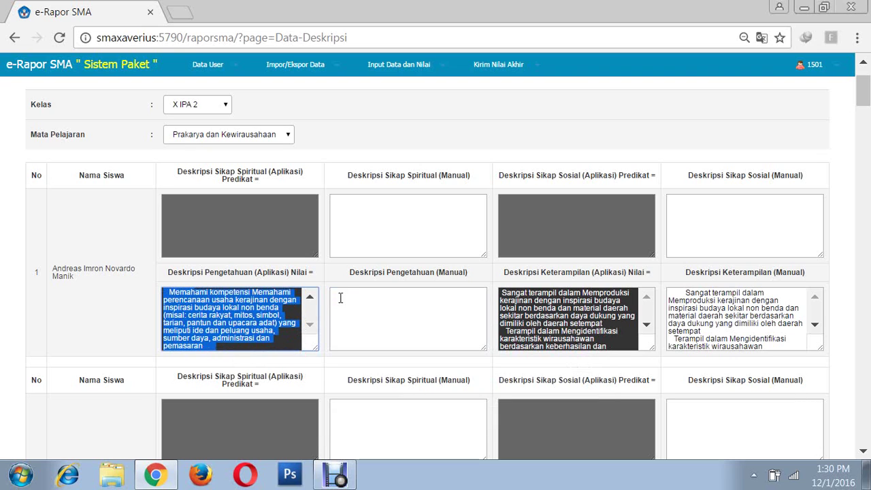
click(350, 298)
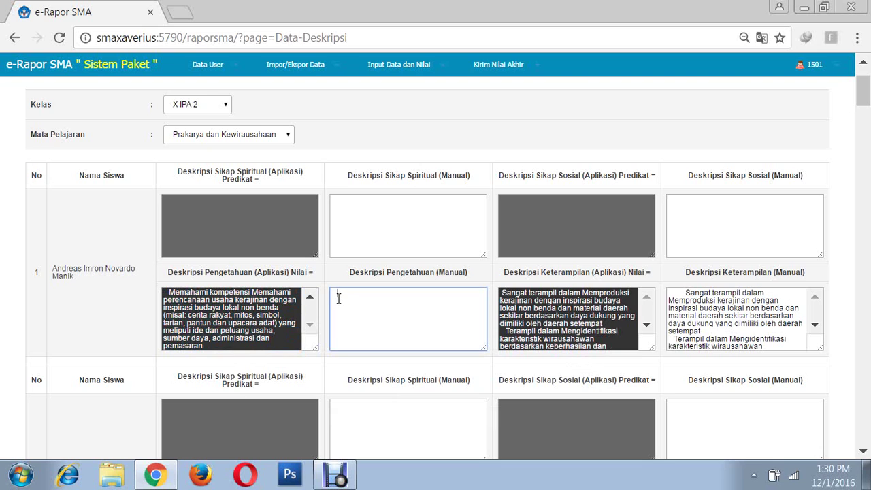
right_click(339, 297)
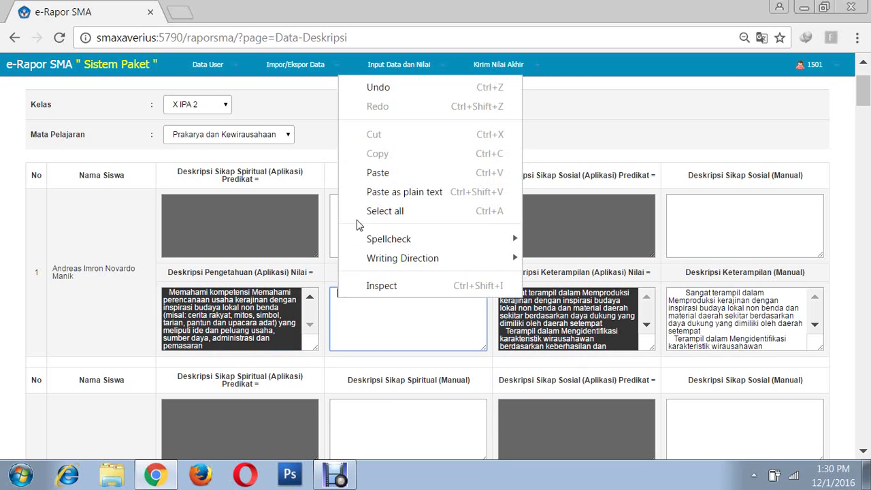
click(378, 173)
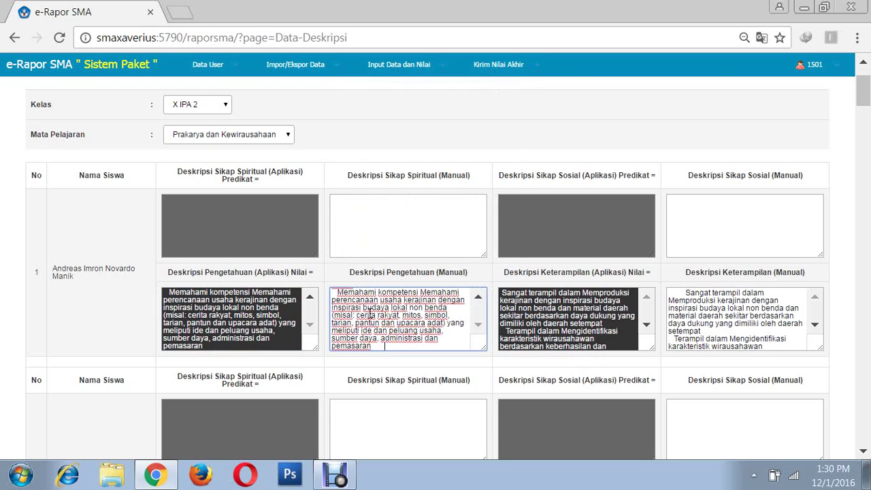
scroll(378, 318, up, 3)
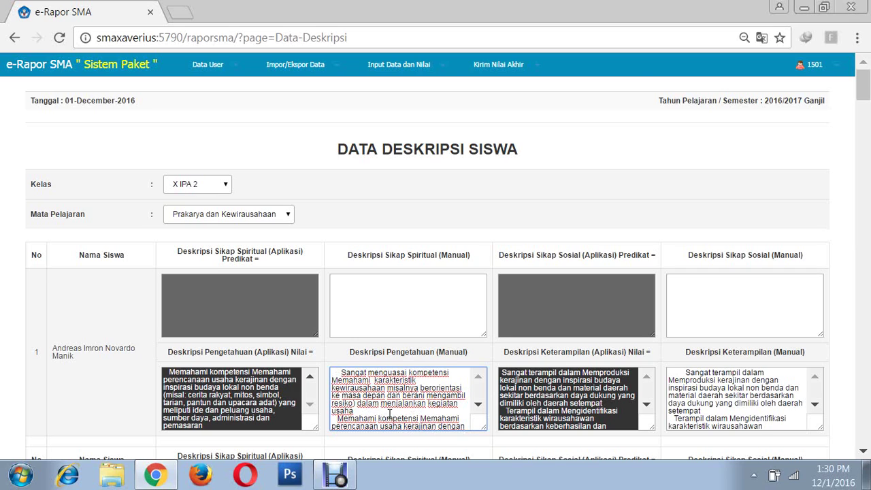
scroll(390, 413, down, 1)
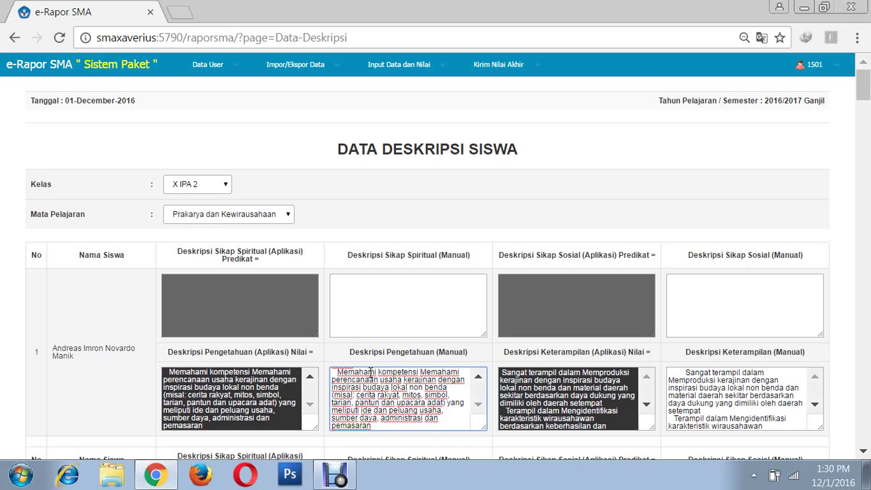
- Replace 'kerajinan' with 'rekayasa' in student 1's manual knowledge description
click(404, 380)
key(Delete)
key(Delete)
key(Delete)
key(Delete)
key(Delete)
key(Delete)
key(Delete)
key(Delete)
key(Delete)
key(Delete)
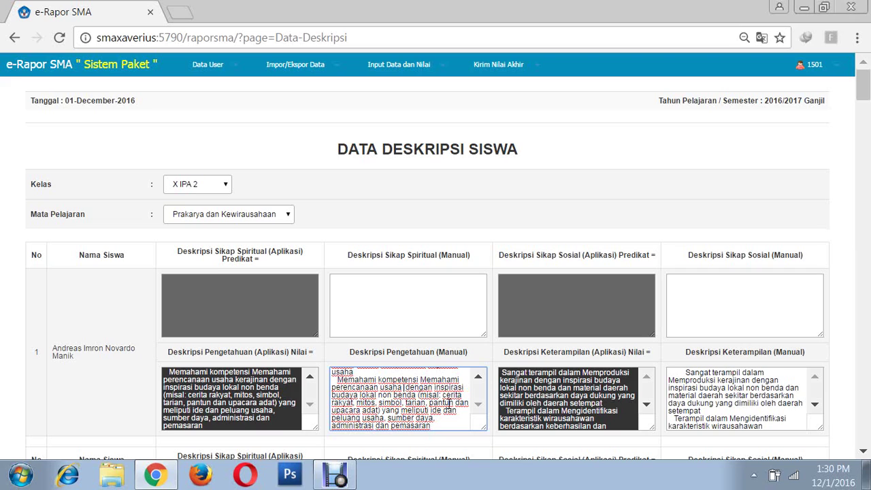
text(rekayasa)
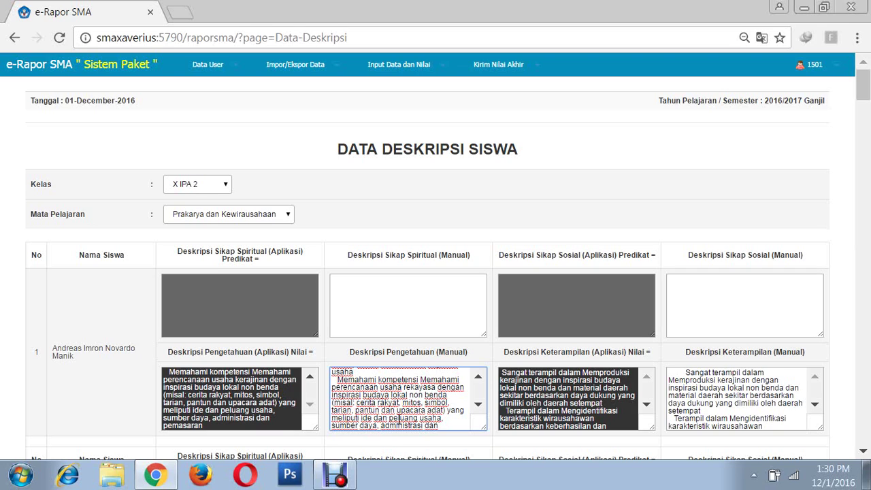
click(449, 421)
scroll(447, 430, down, 1)
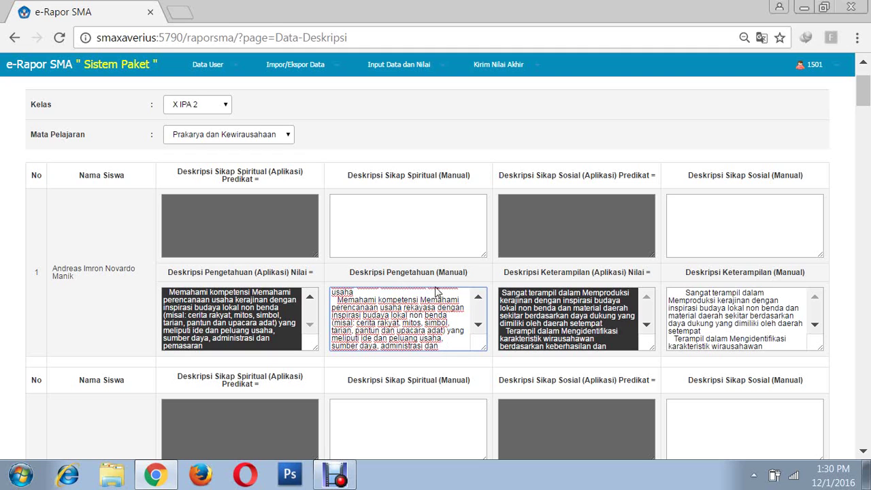
click(485, 282)
scroll(386, 367, down, 2)
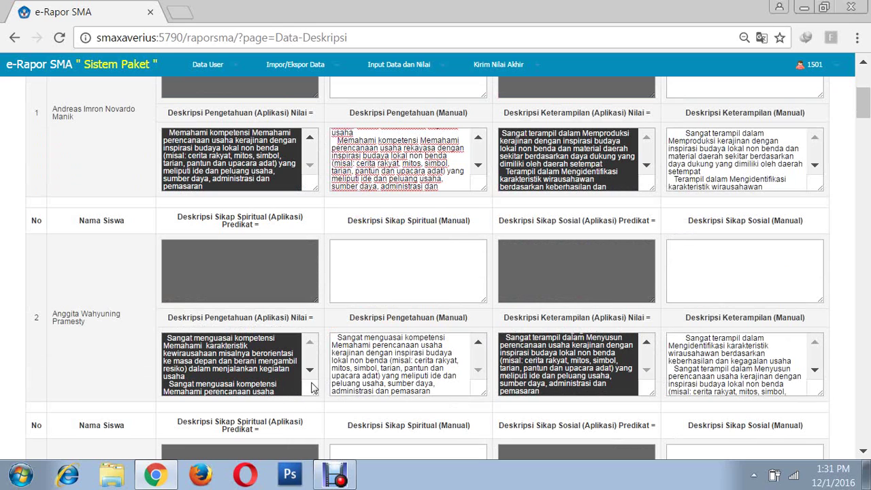
- Select student 1's whole edited manual knowledge description to copy it
click(310, 139)
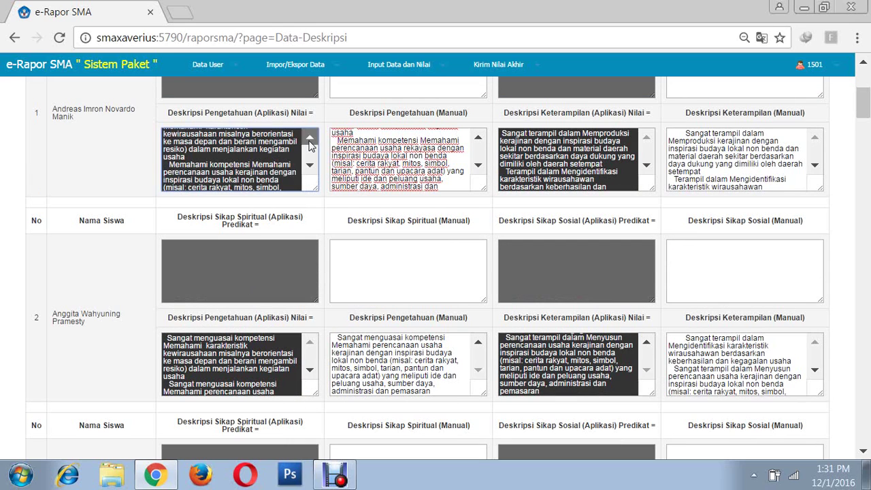
click(310, 139)
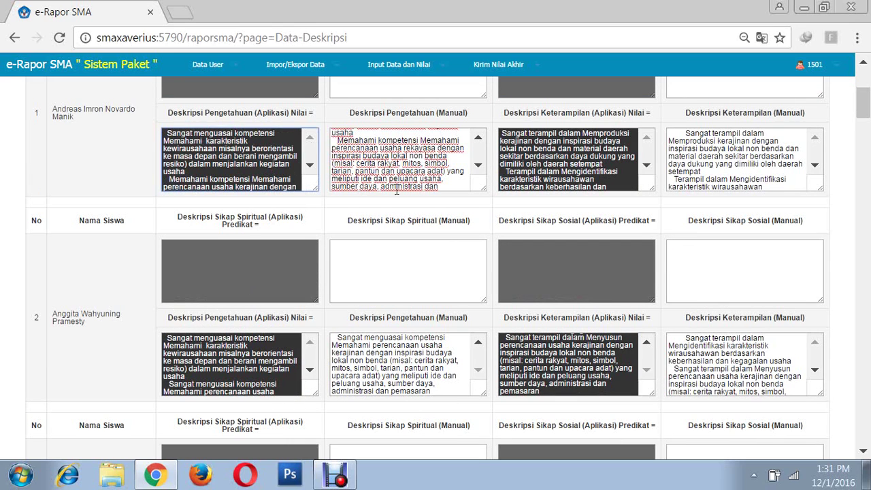
click(479, 138)
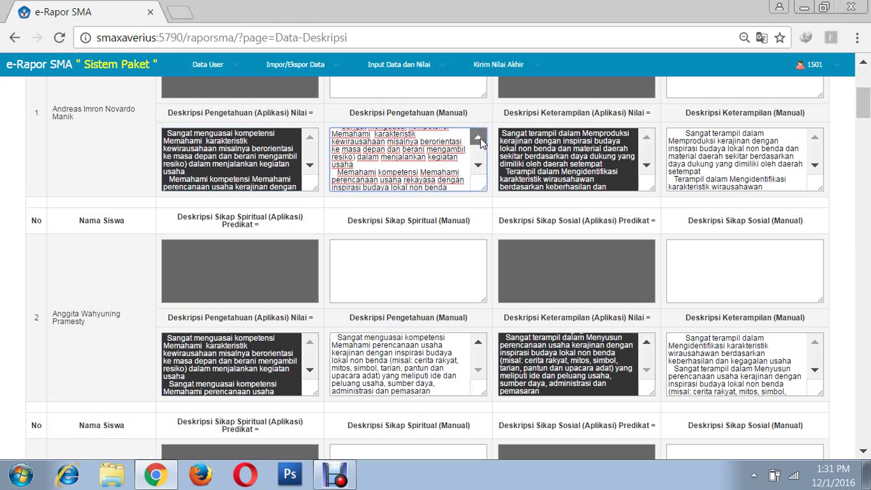
click(479, 138)
drag(340, 132, 441, 210)
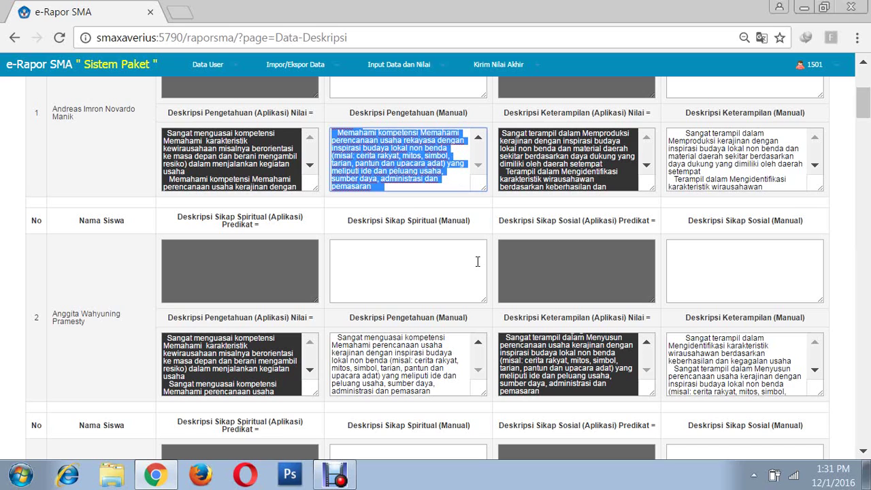
- Clear student 2's manual knowledge description and paste in student 1's edited text
click(339, 337)
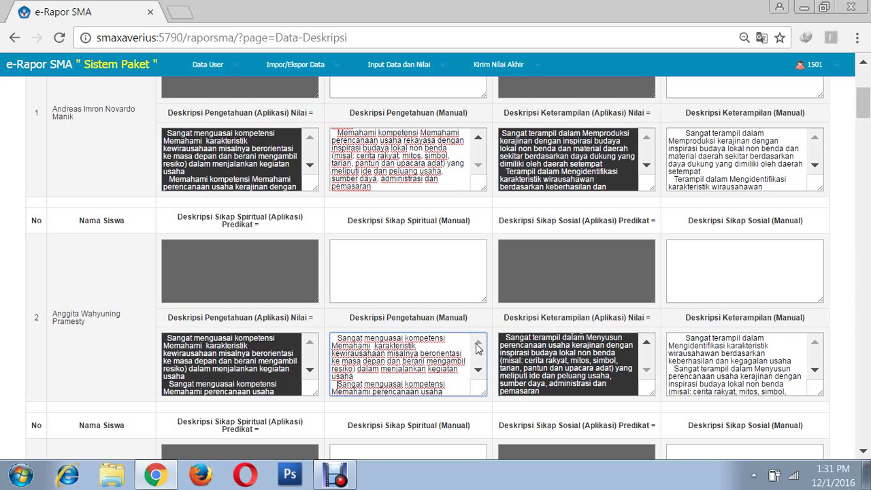
text(Sangat menguasai kompetensi Memahami  karakteristik kewirausahaan misalnya berorientasi ke masa depan dan berani mengambil resiko) dalam menjalankan kegiatan usaha)
drag(338, 337, 447, 397)
key(BackSpace)
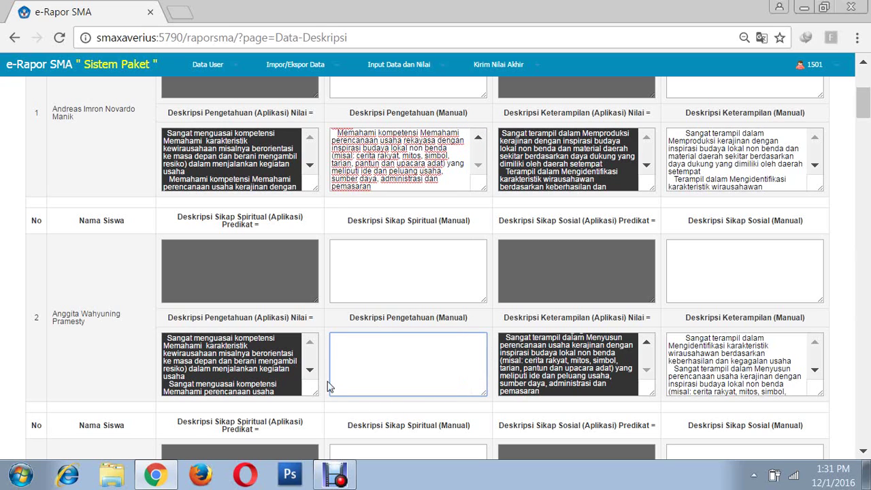
right_click(366, 349)
click(404, 230)
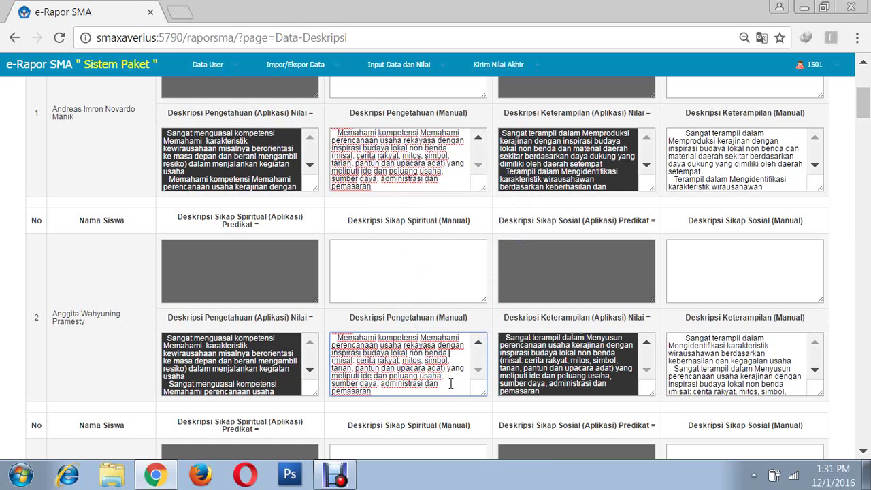
scroll(450, 383, up, 3)
scroll(453, 379, down, 1)
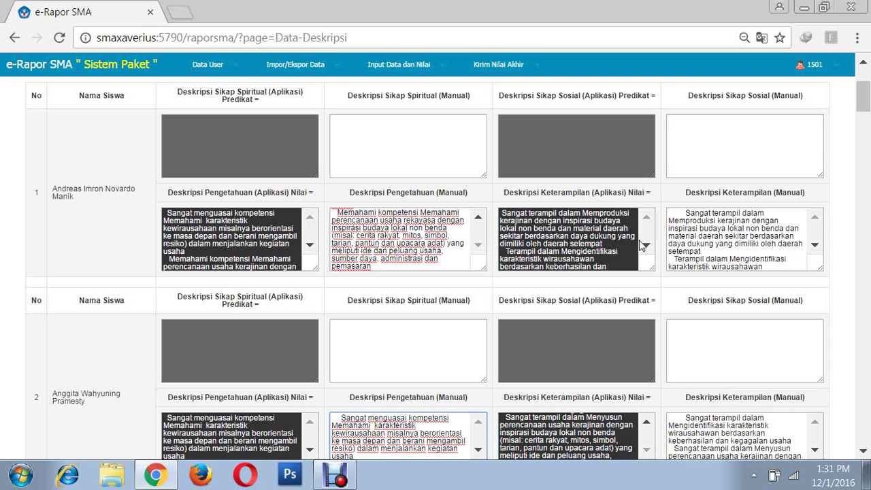
- Change 'Memproduksi kerajinan' to 'Memproduksi rekayasa' in student 1's manual skill description
click(688, 213)
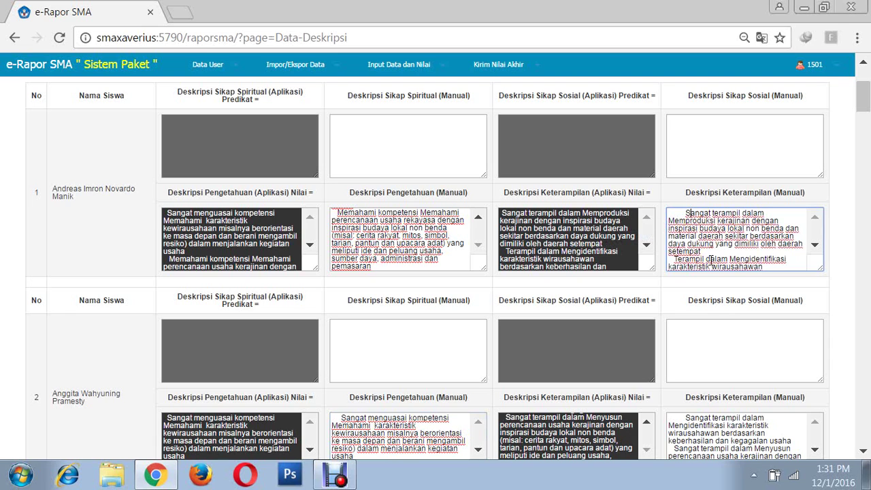
scroll(690, 213, up, 3)
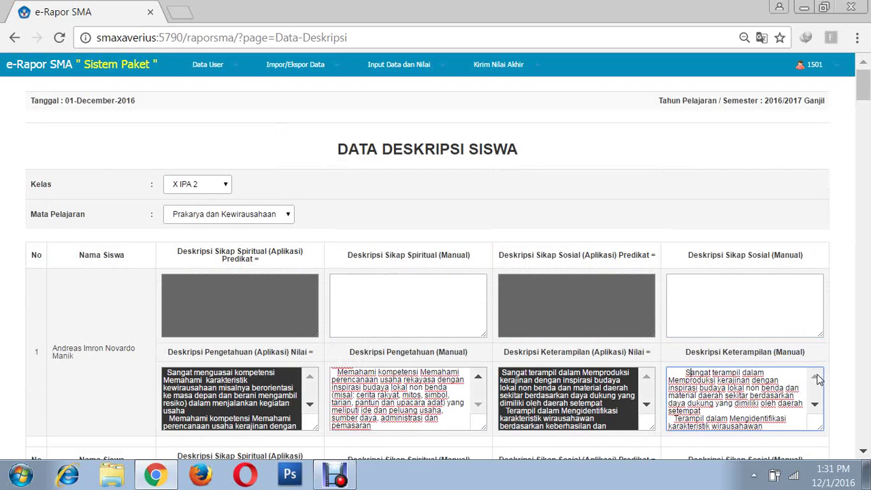
scroll(653, 382, down, 1)
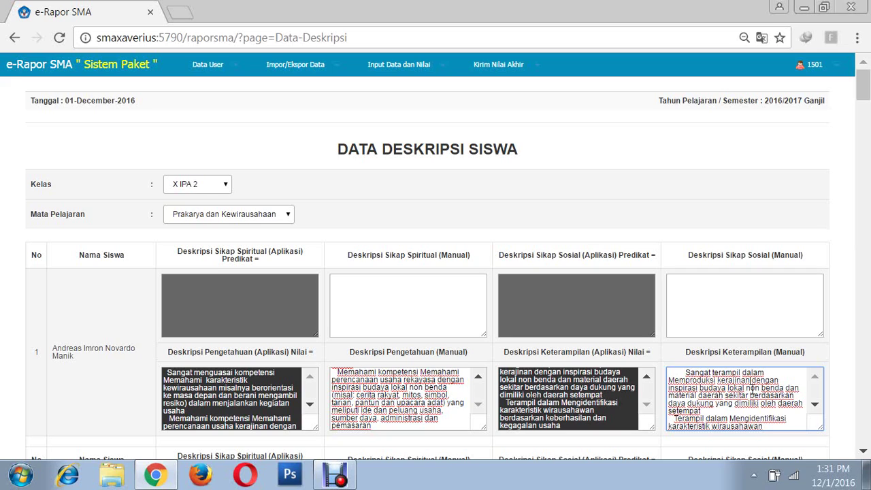
key(BackSpace)
key(BackSpace)
key(BackSpace)
key(BackSpace)
key(BackSpace)
key(BackSpace)
key(BackSpace)
key(BackSpace)
key(BackSpace)
key(BackSpace)
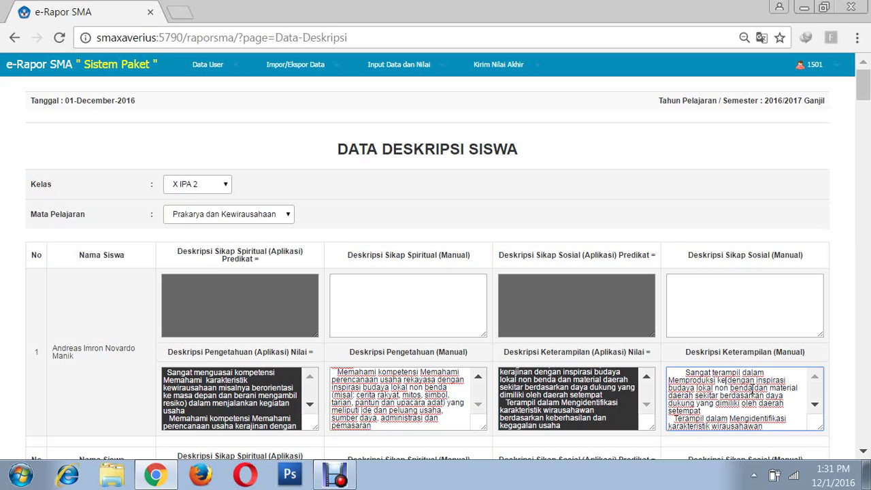
text(rekayas)
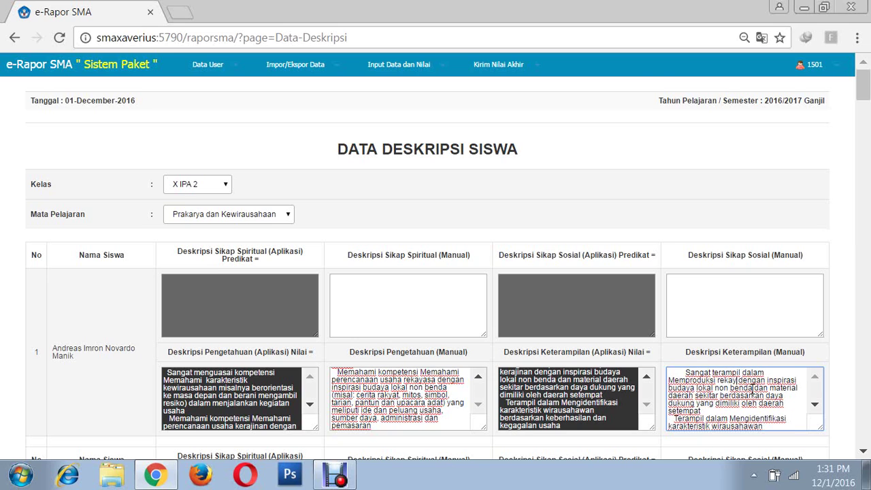
text(a)
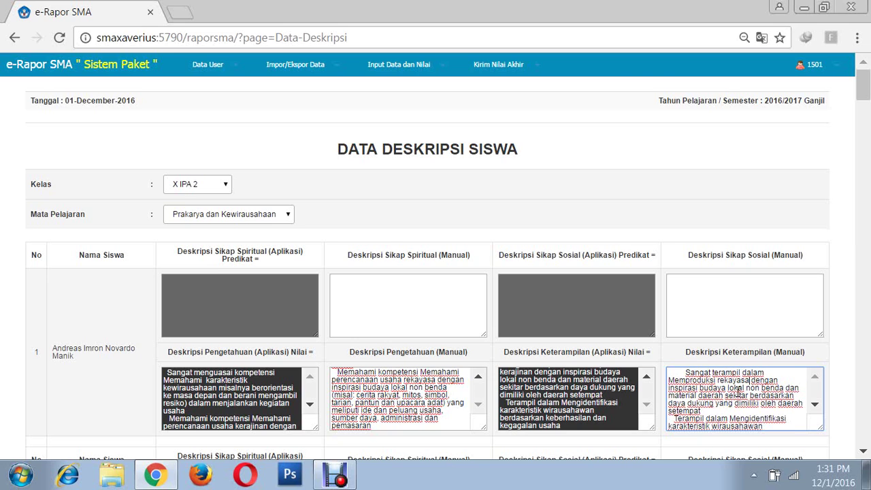
scroll(725, 408, down, 1)
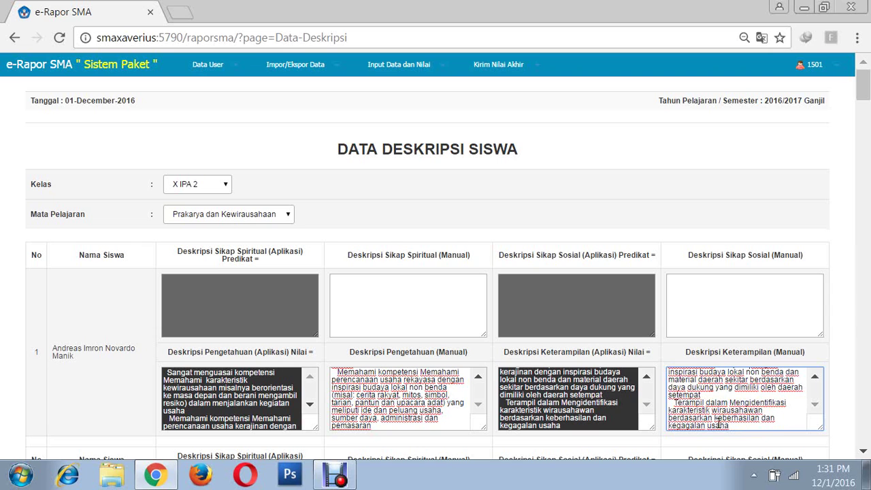
scroll(753, 420, down, 1)
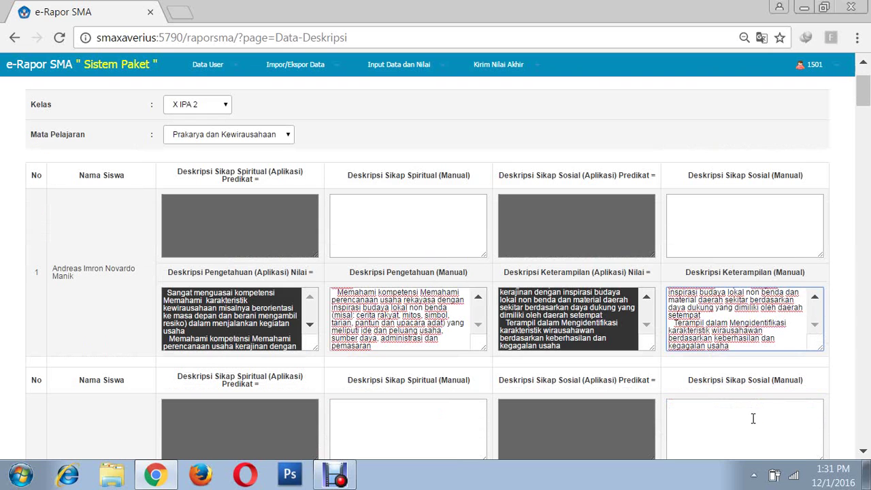
scroll(725, 303, up, 2)
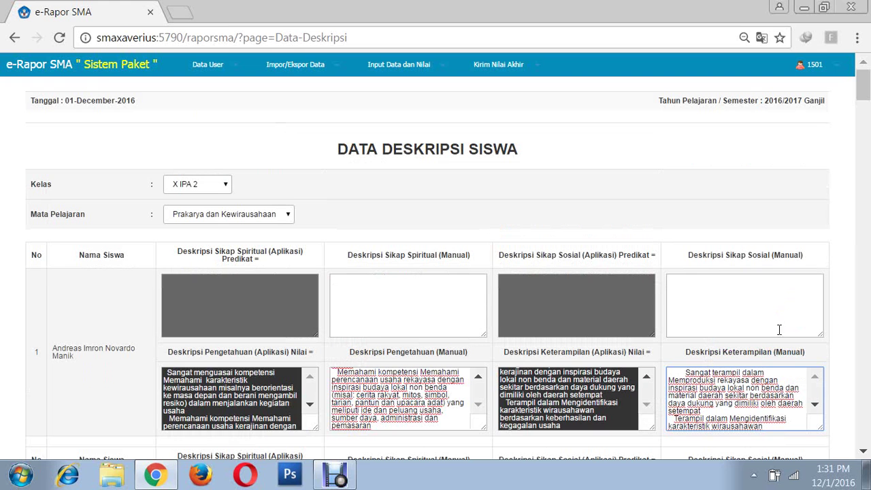
click(686, 373)
scroll(870, 378, down, 2)
- Copy student 1's manual skill description into student 2's cleared Keterampilan (Manual) box
key(ctrl+a)
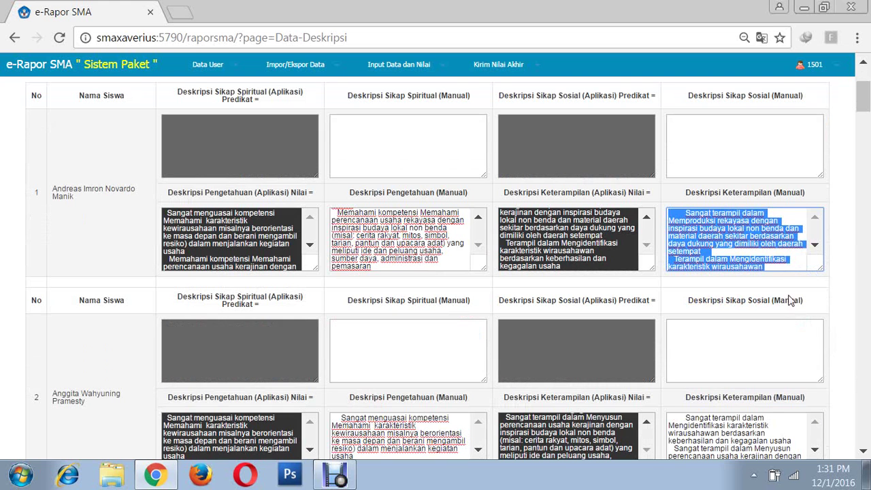
drag(780, 312, 779, 312)
key(ctrl+c)
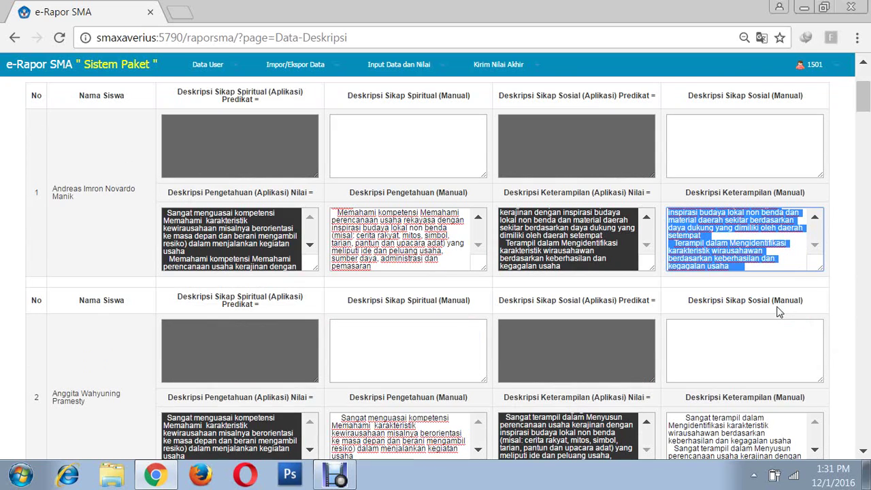
scroll(806, 440, down, 1)
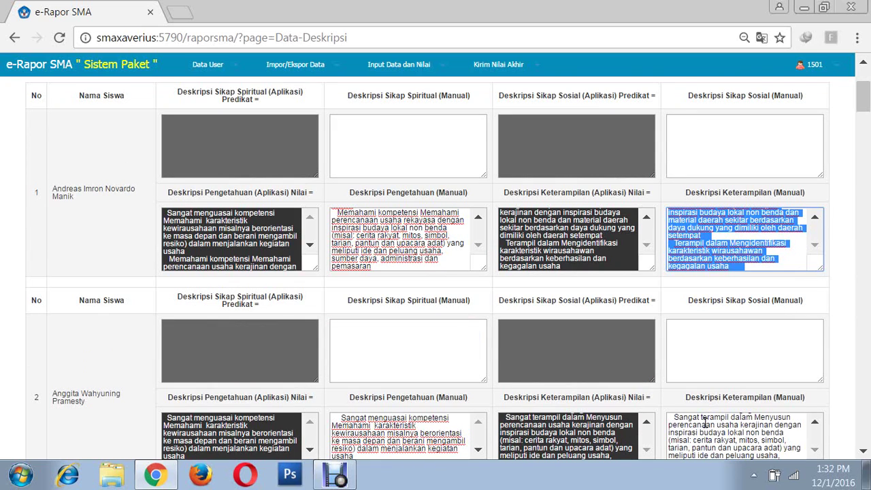
click(816, 423)
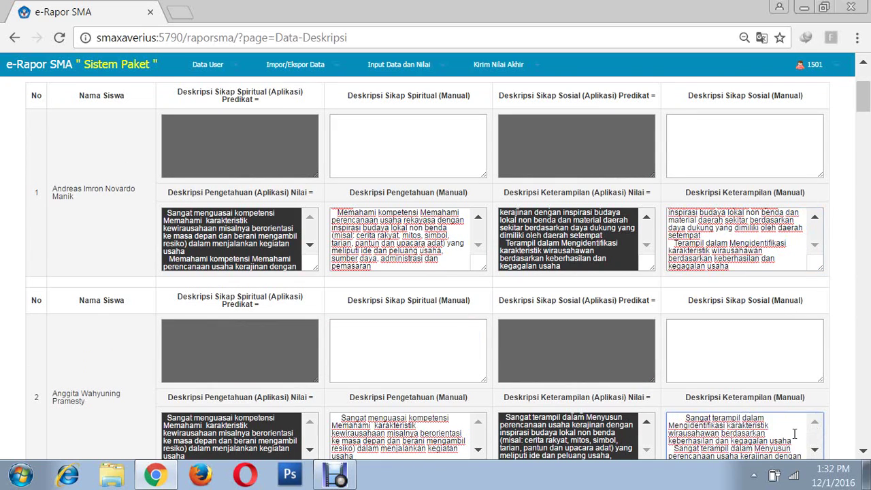
drag(688, 418, 740, 302)
key(Delete)
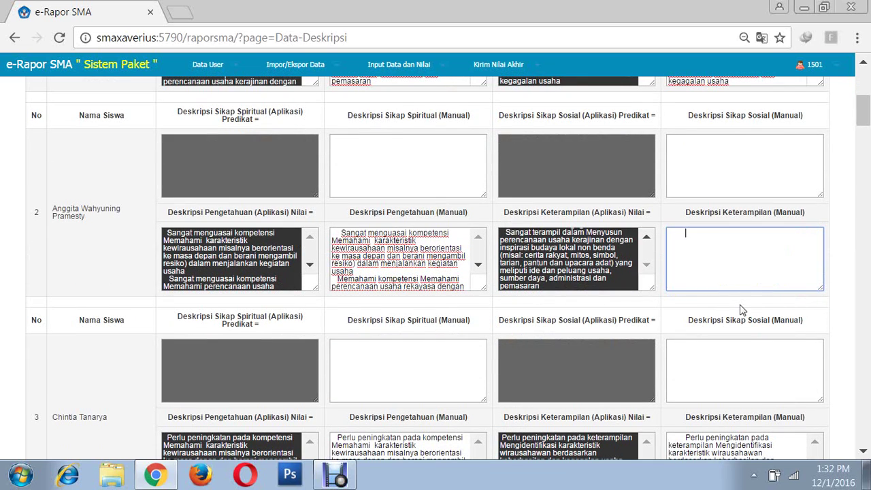
key(ctrl+v)
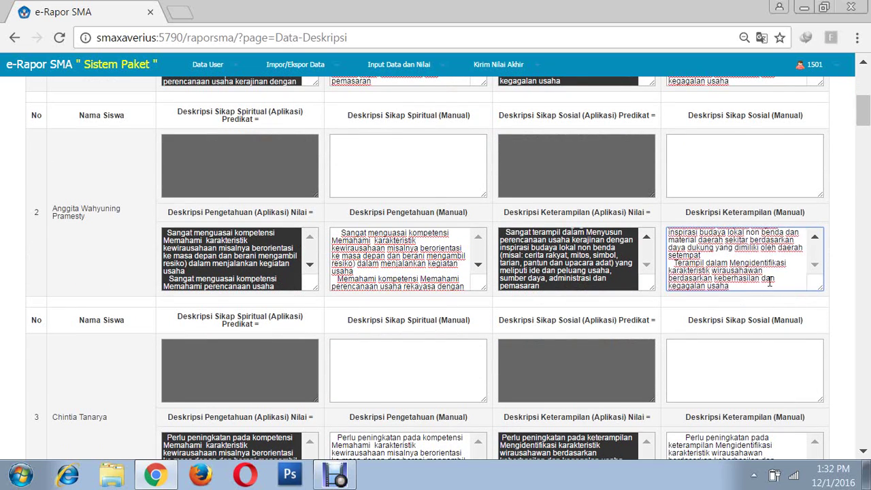
- Save all descriptions and confirm the 'Data Deskripsi Berhasil Ditambah' message
drag(815, 265, 817, 243)
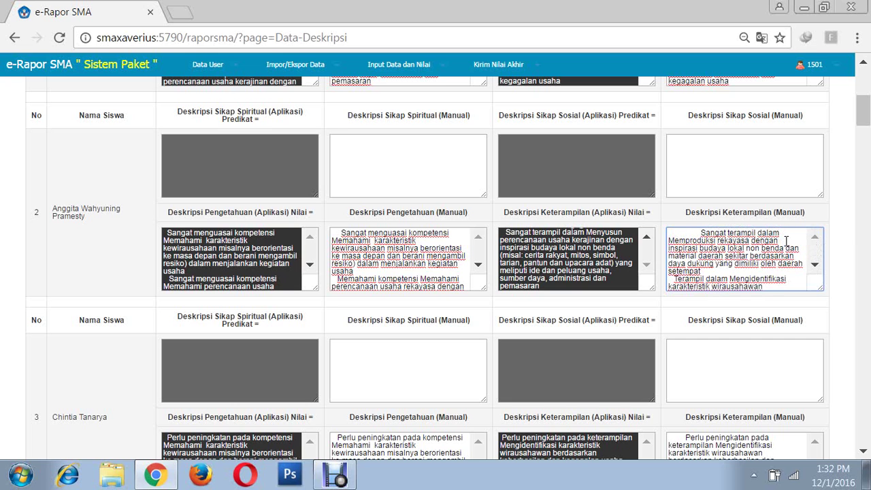
scroll(609, 227, up, 2)
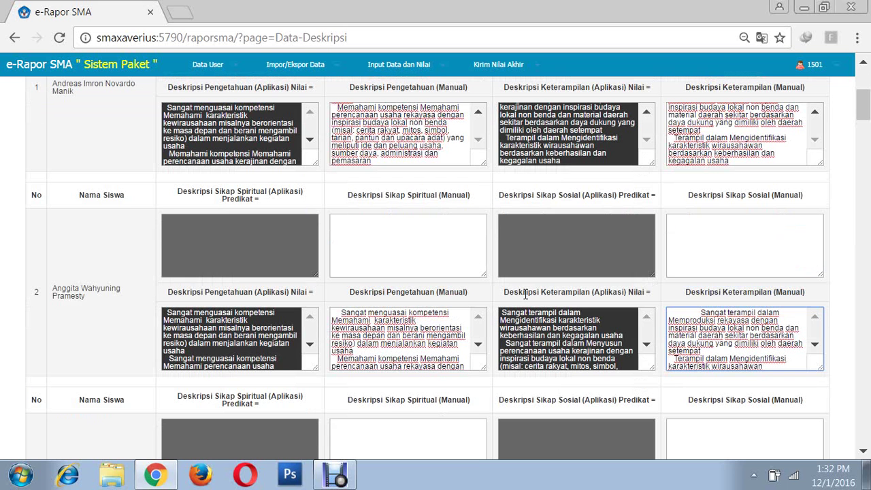
scroll(480, 331, up, 1)
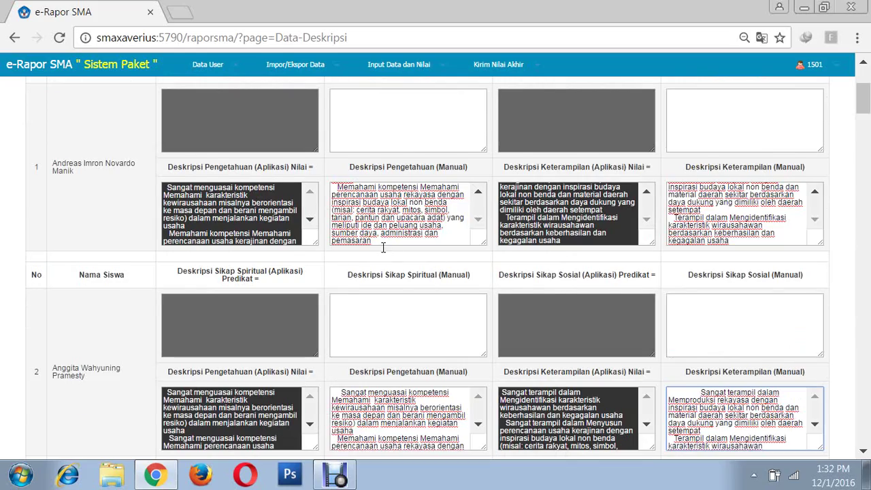
scroll(383, 248, down, 1)
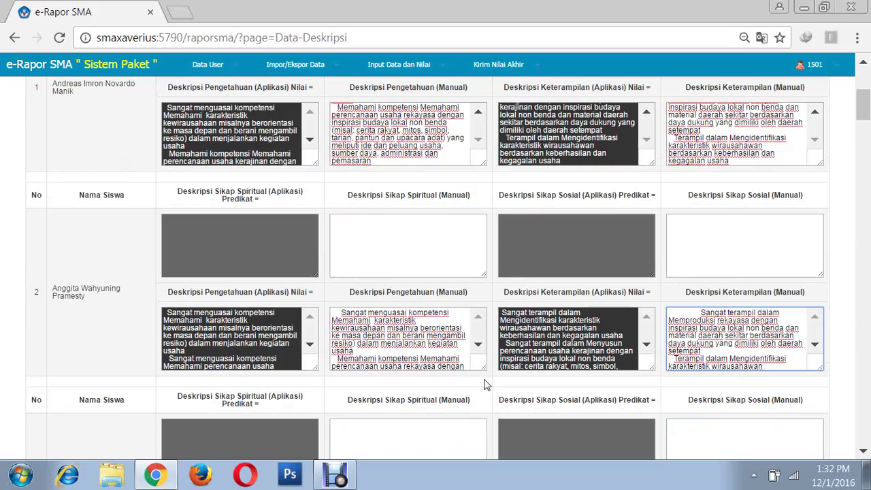
scroll(743, 397, down, 6)
scroll(783, 354, down, 10)
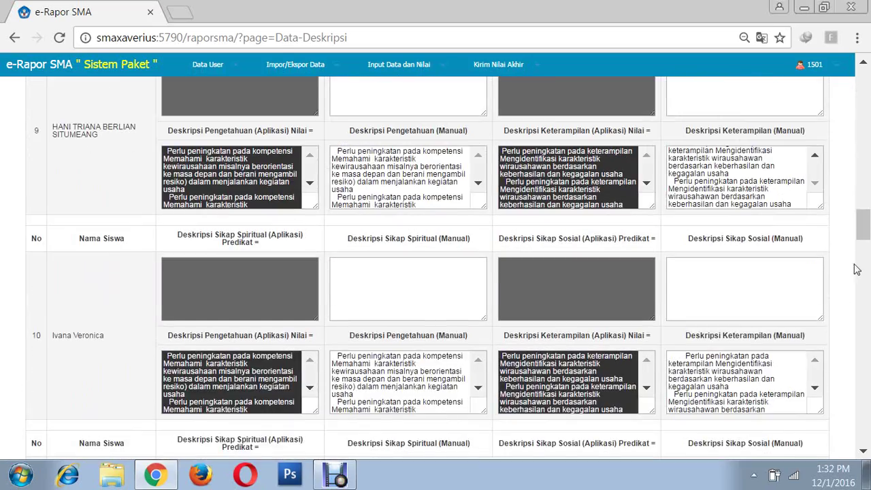
drag(862, 231, 856, 432)
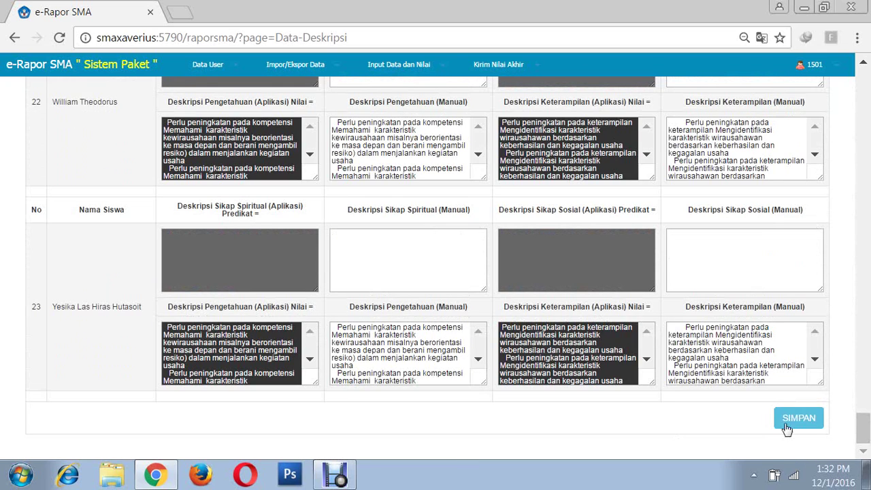
click(790, 422)
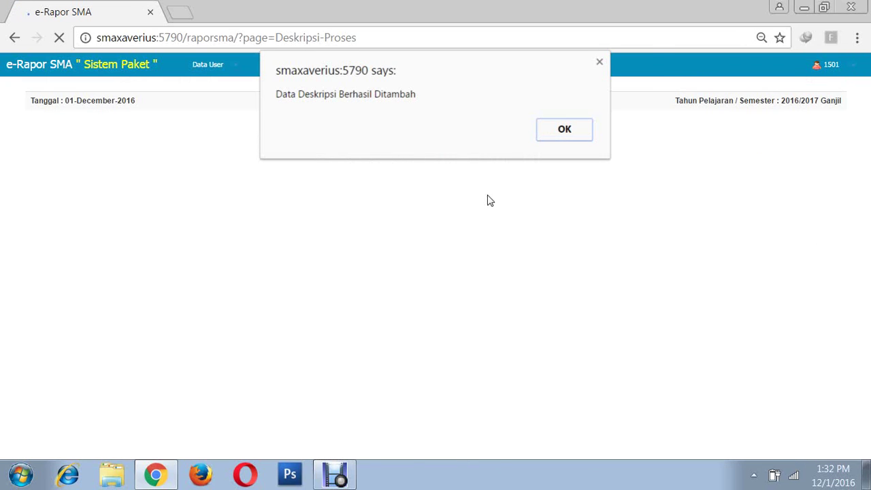
click(562, 130)
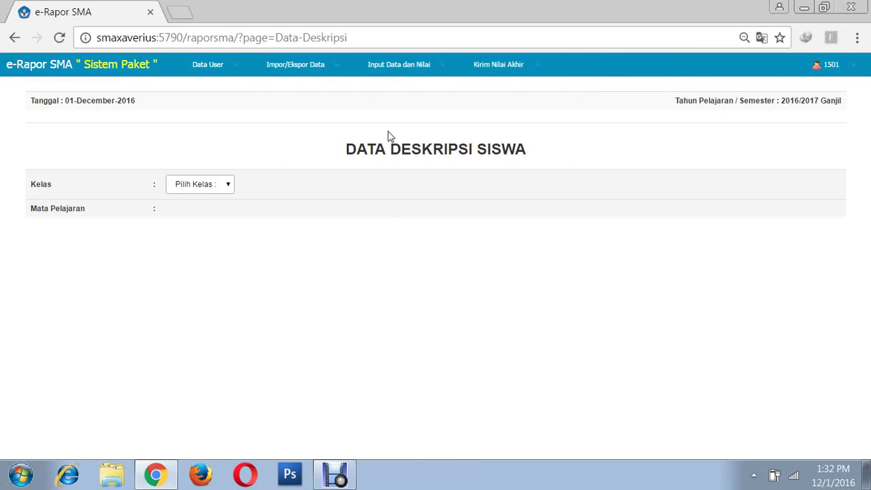
- Open Lihat Nilai Akhir for class X IPA 2, Prakarya dan Kewirausahaan
click(538, 70)
click(532, 97)
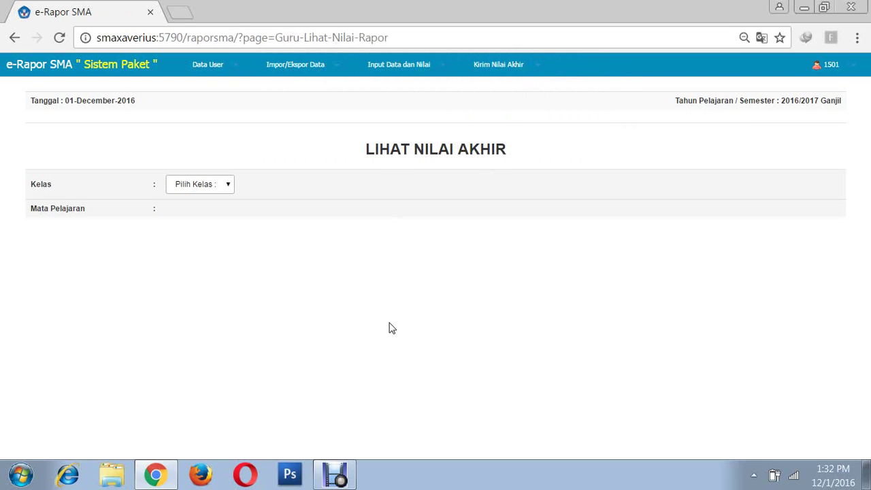
click(230, 189)
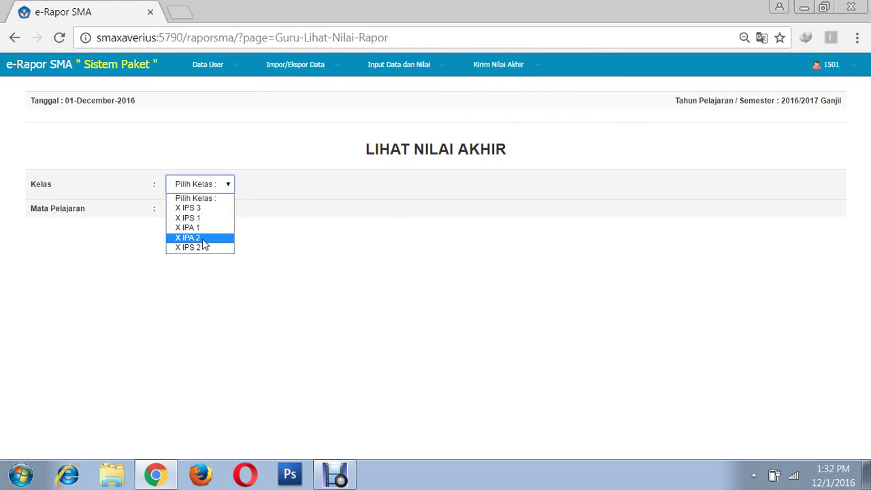
click(203, 239)
click(214, 215)
click(214, 236)
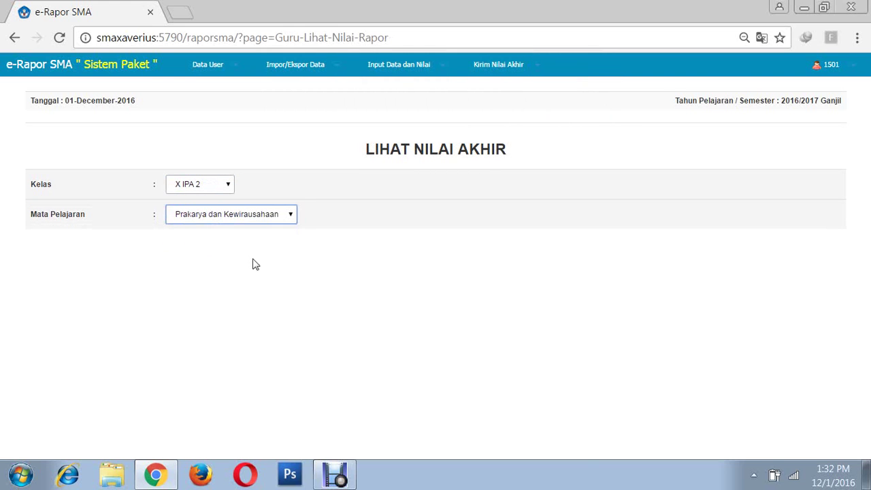
- Review the final grades table, with students 1 and 2 graded 84 and 90
scroll(552, 358, down, 5)
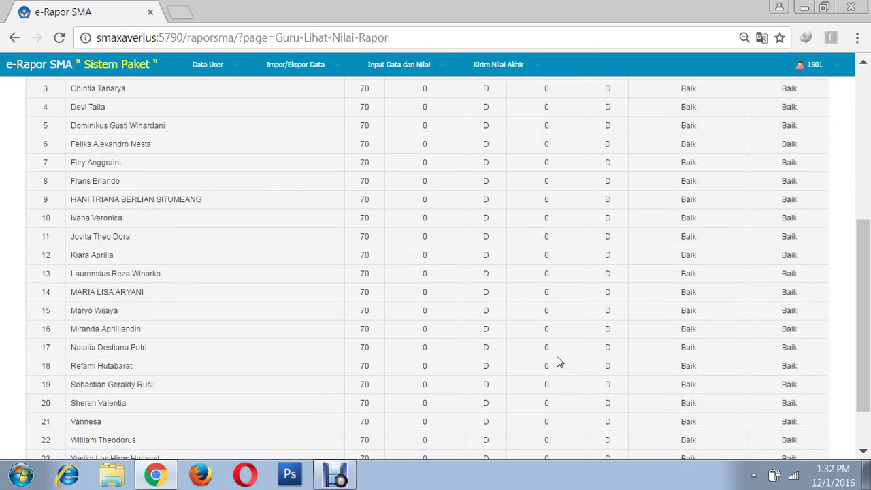
scroll(558, 359, down, 2)
scroll(560, 358, up, 10)
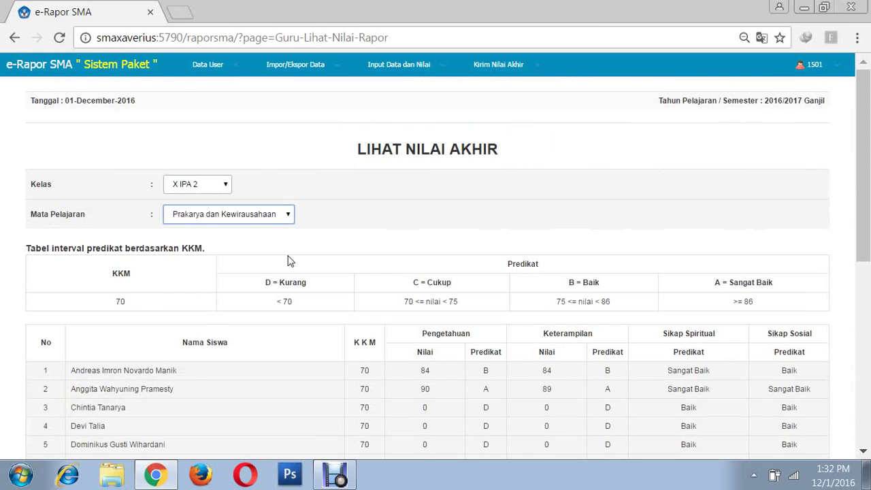
scroll(293, 266, down, 7)
scroll(588, 400, up, 5)
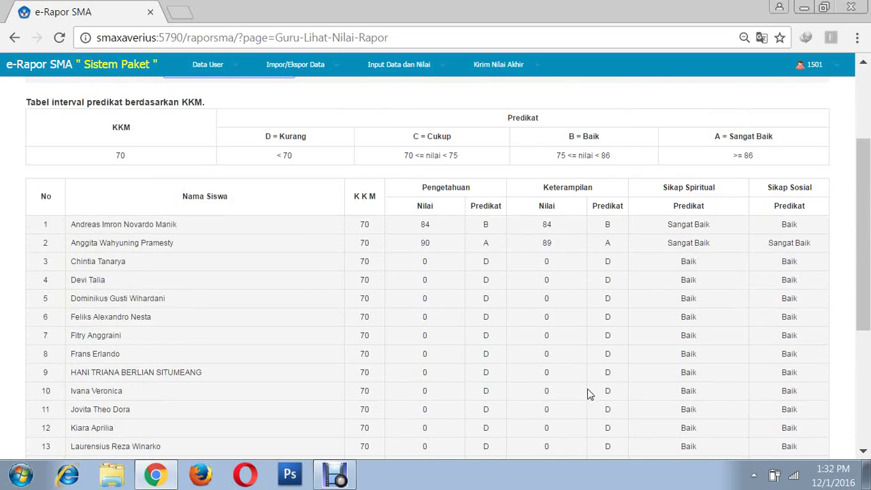
scroll(587, 389, up, 2)
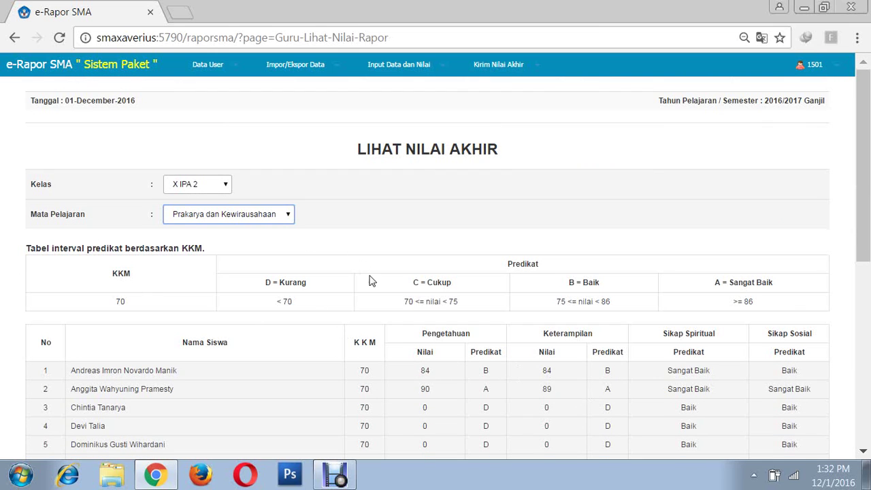
scroll(350, 376, down, 2)
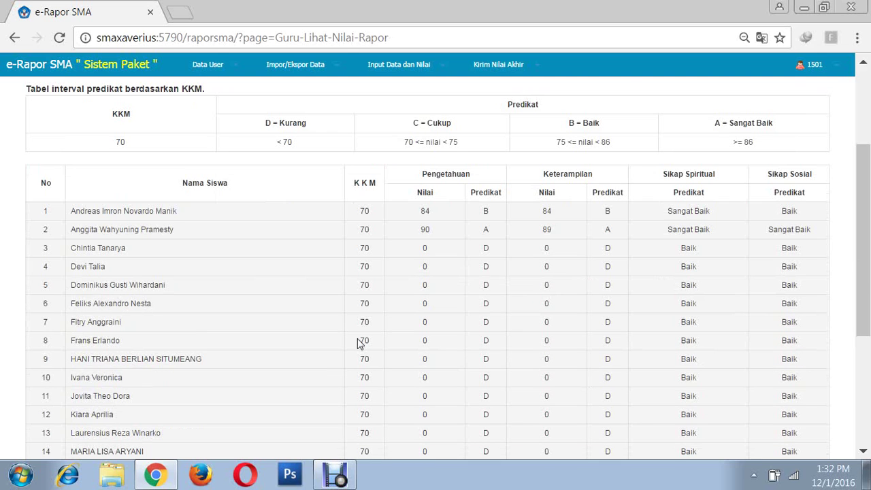
scroll(392, 327, down, 3)
scroll(417, 347, up, 4)
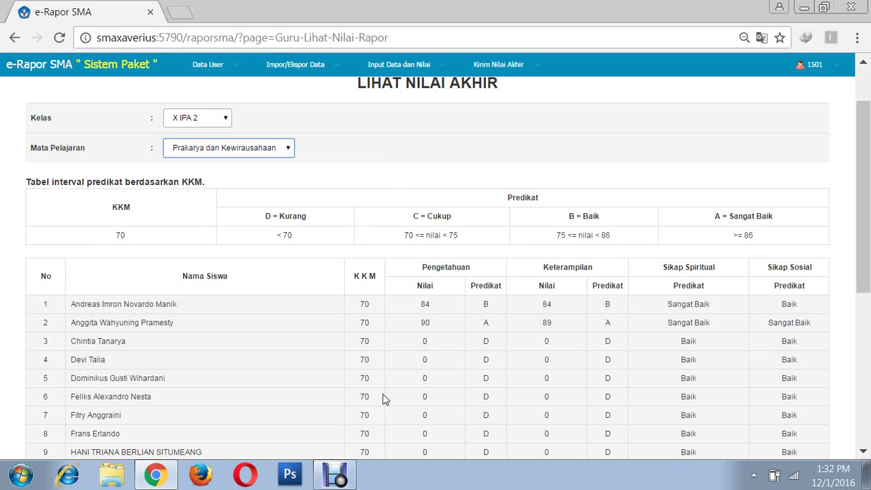
click(337, 477)
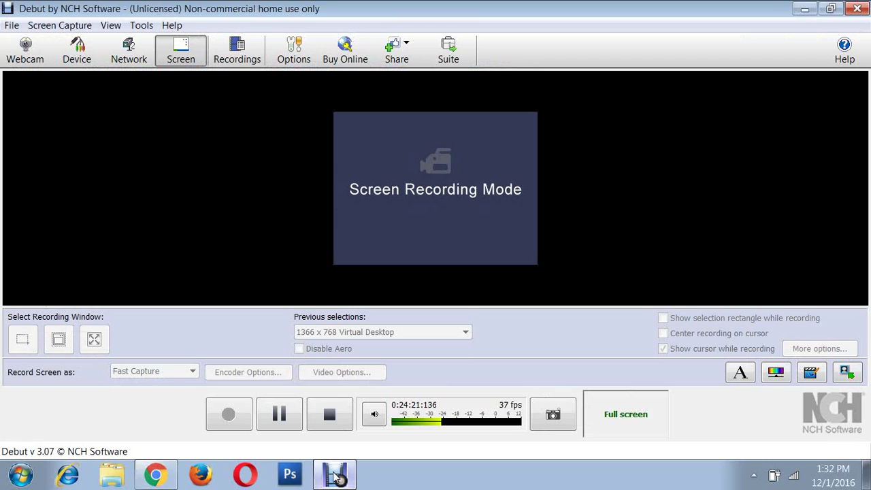